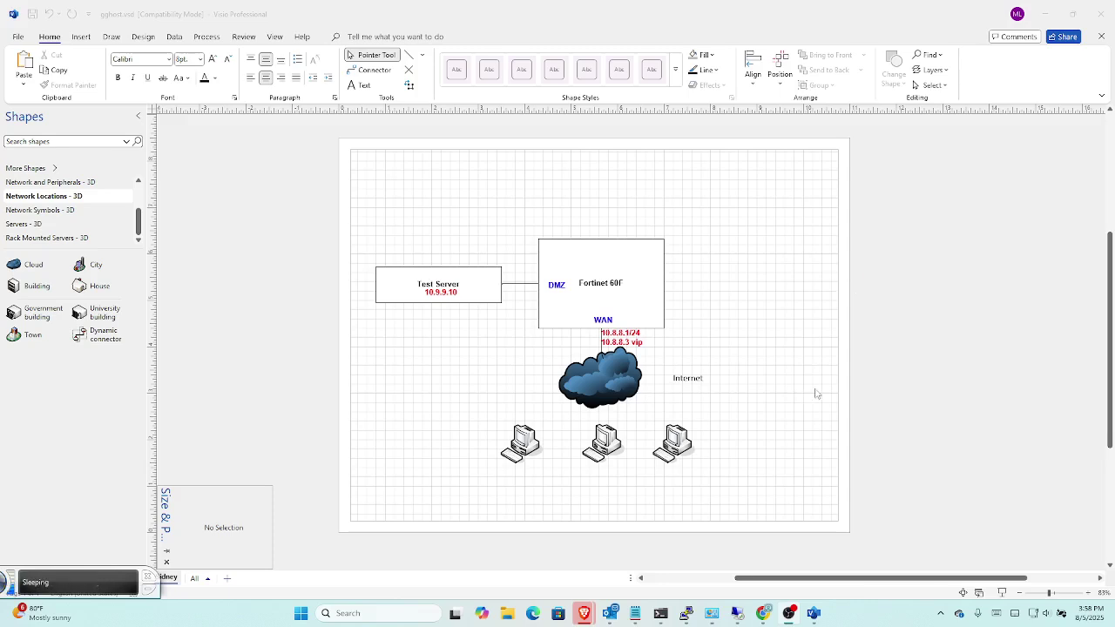
# Step: Switch to the FortiGate page in Chrome and review the wan1 interface settings without saving changes
pyautogui.click(763, 614)
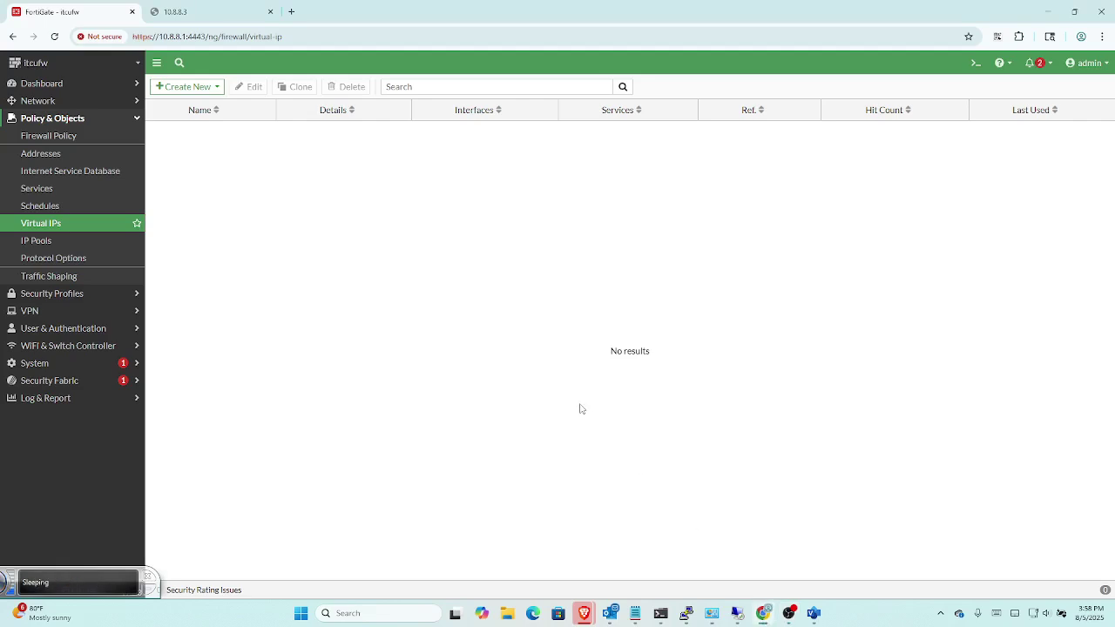
pyautogui.click(65, 103)
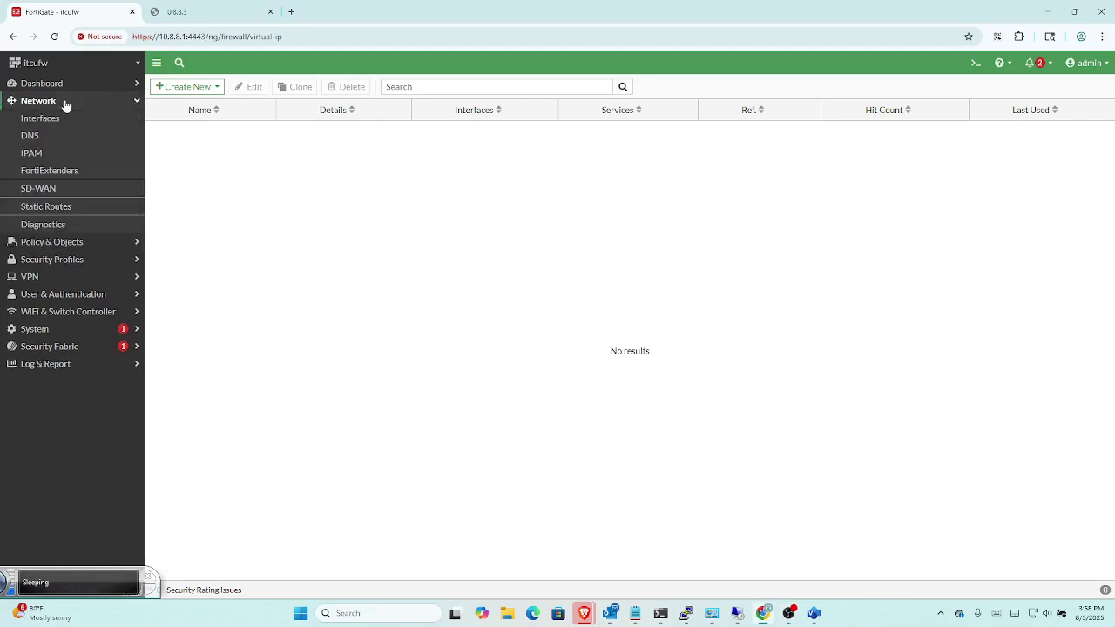
pyautogui.click(61, 122)
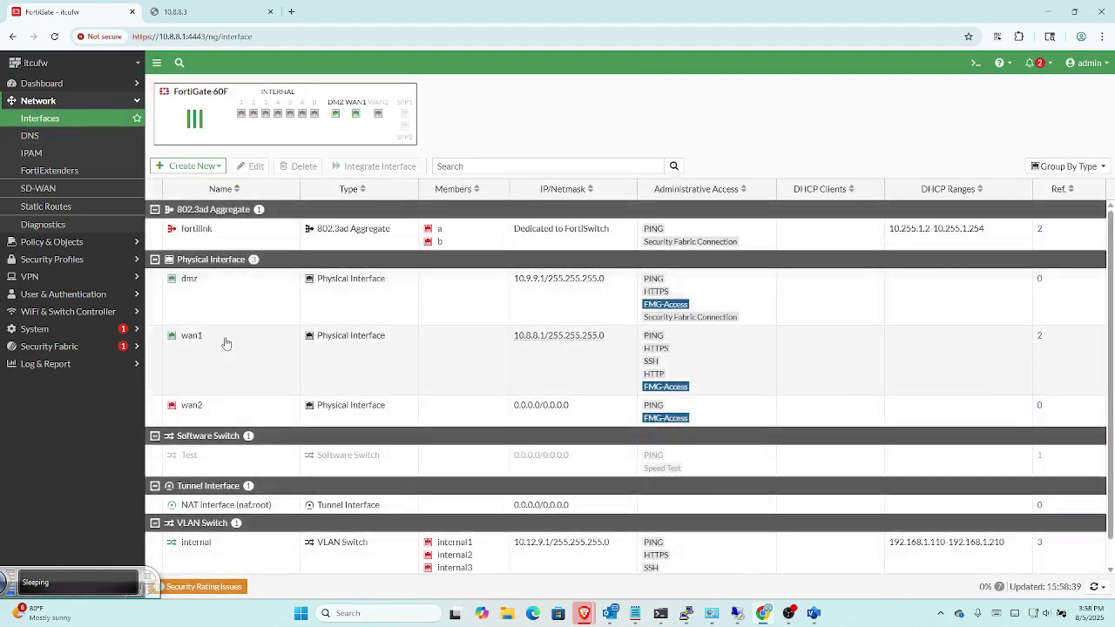
pyautogui.click(223, 348)
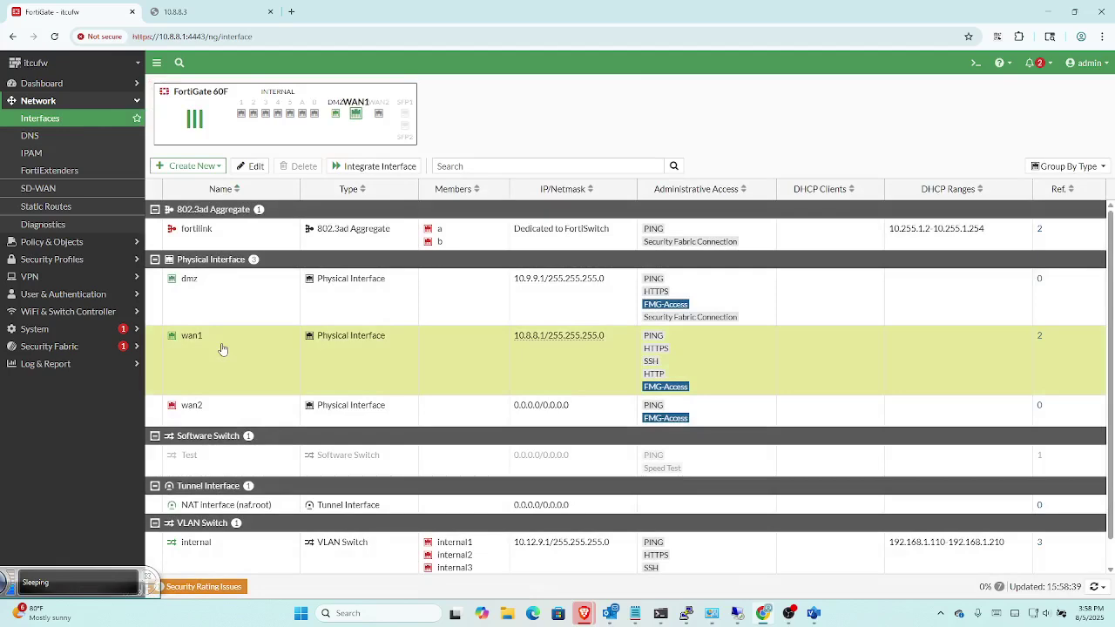
pyautogui.click(253, 169)
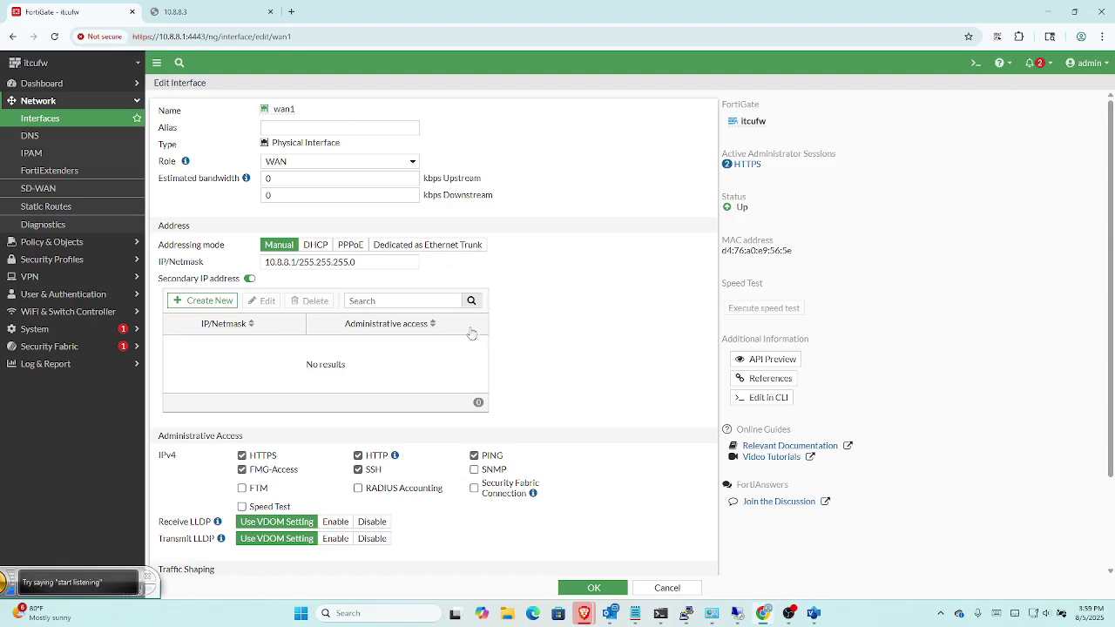
pyautogui.click(667, 587)
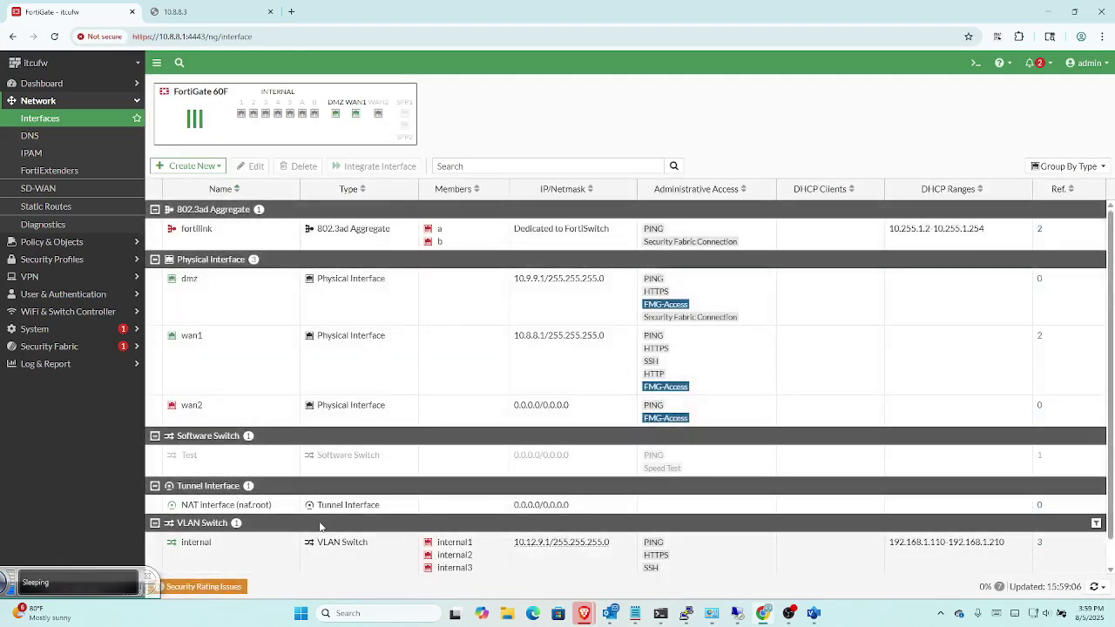
# Step: Start a new virtual IP under the policy objects and name it Test Server
pyautogui.click(70, 242)
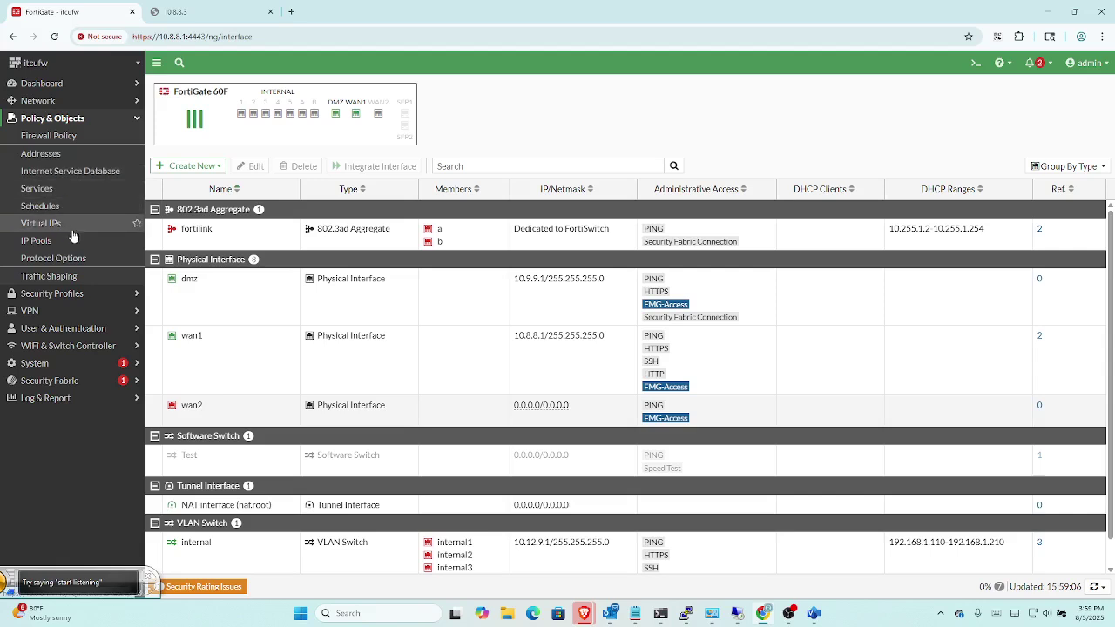
pyautogui.click(73, 228)
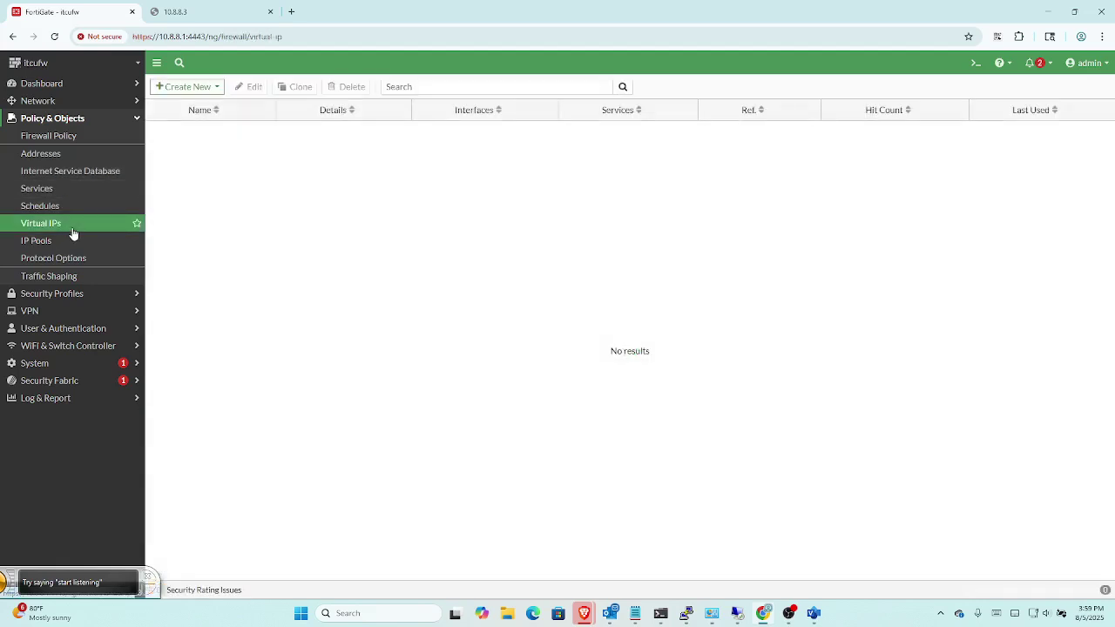
pyautogui.click(199, 92)
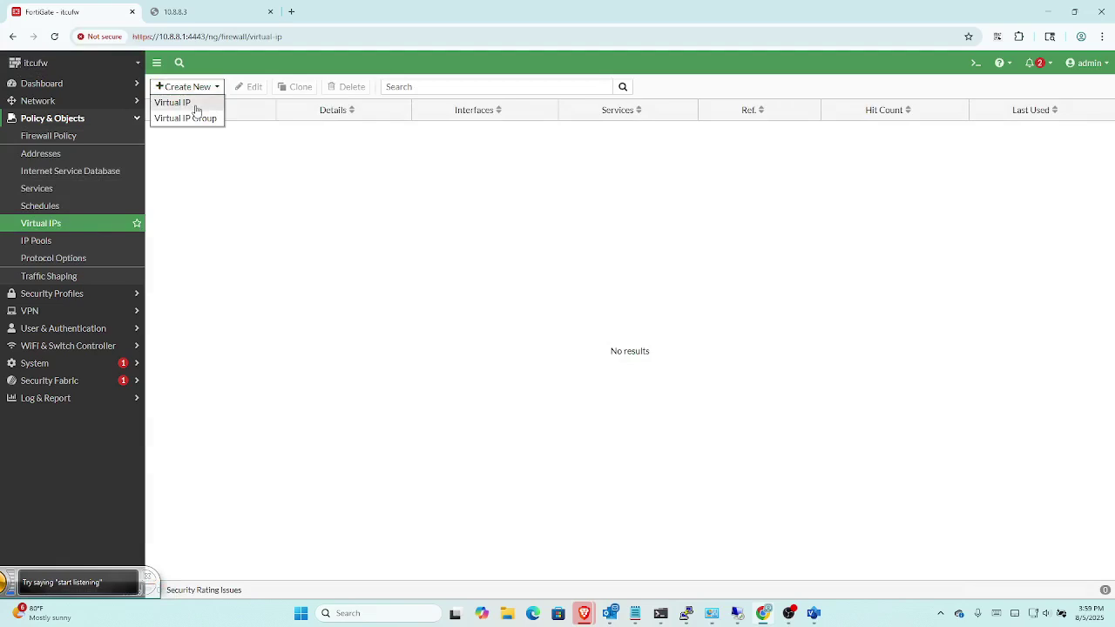
pyautogui.click(197, 104)
pyautogui.click(236, 127)
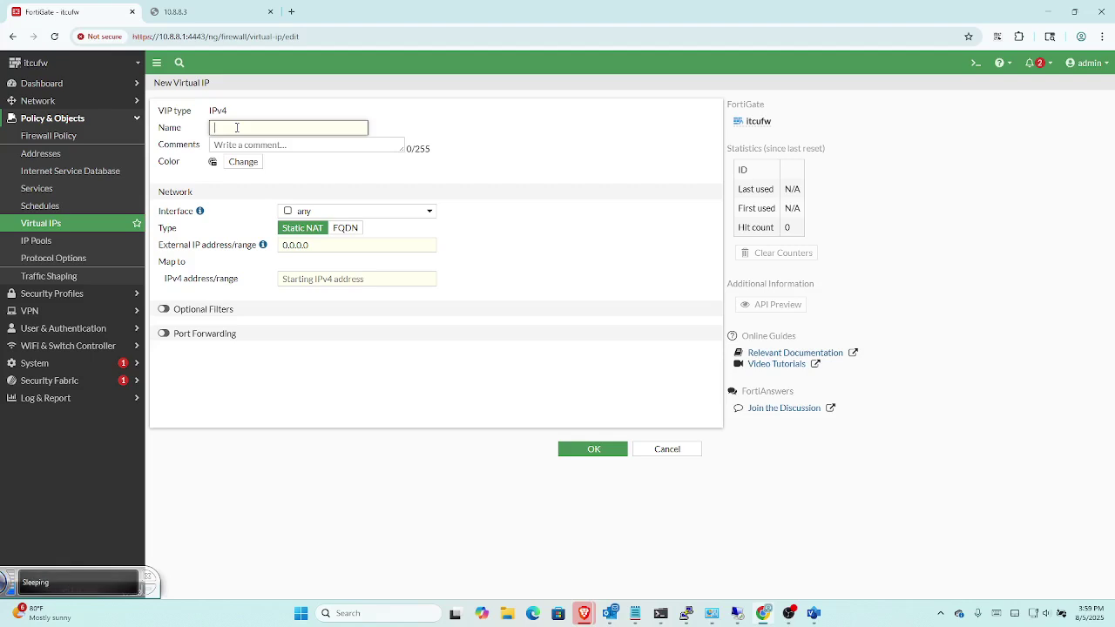
pyautogui.write('Test Server')
# Step: Set the virtual IP's interface to wan1 and its external IP address to 10.8.8.3
pyautogui.click(426, 213)
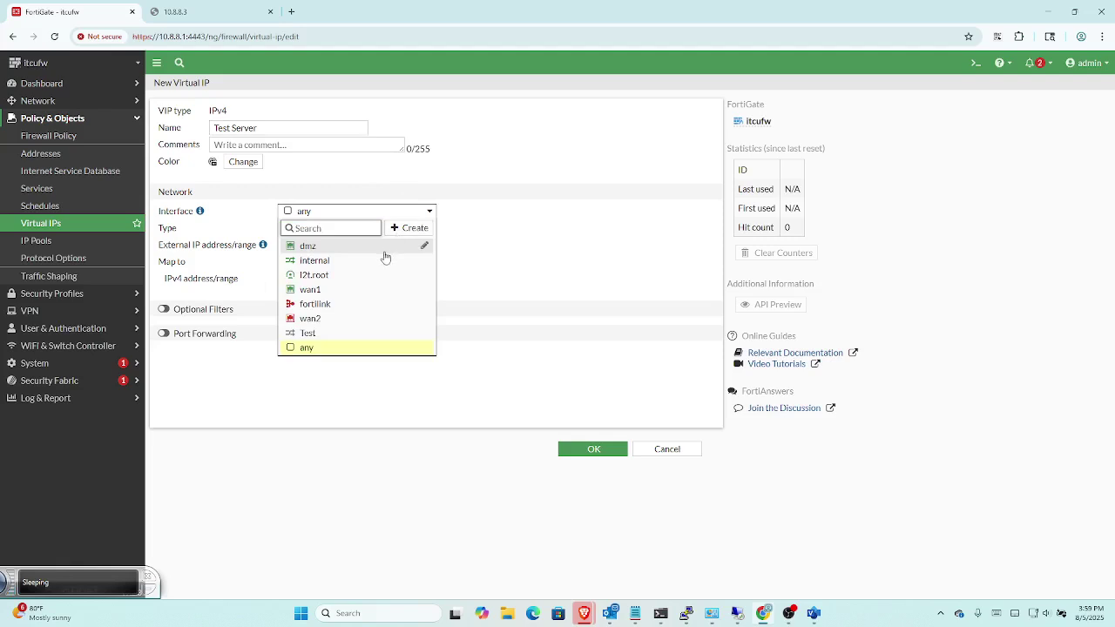
pyautogui.click(373, 289)
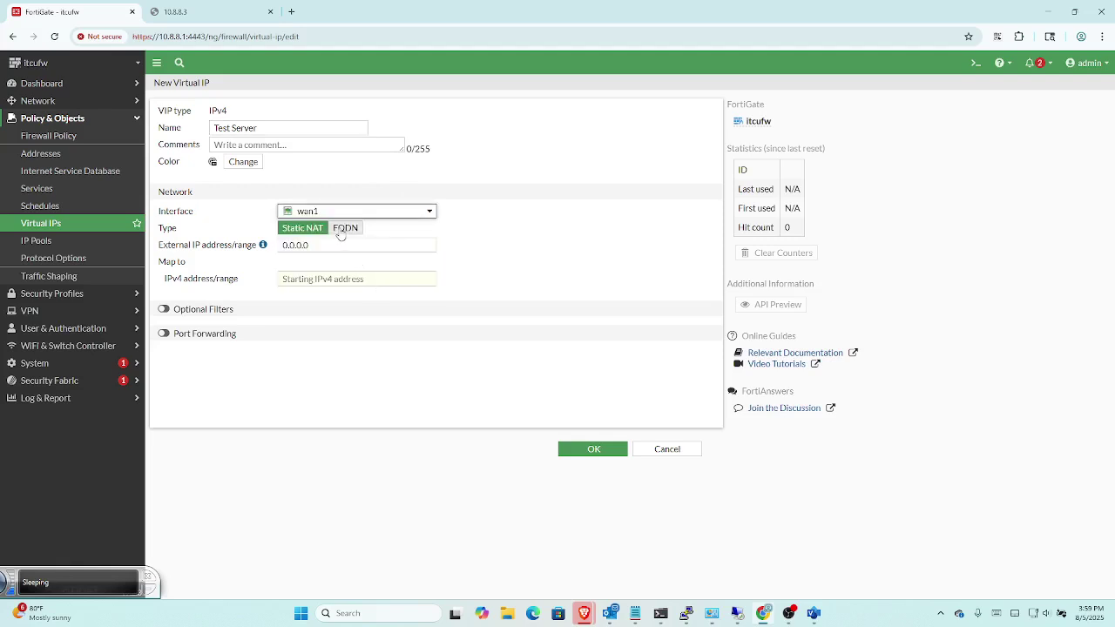
pyautogui.press('Tab')
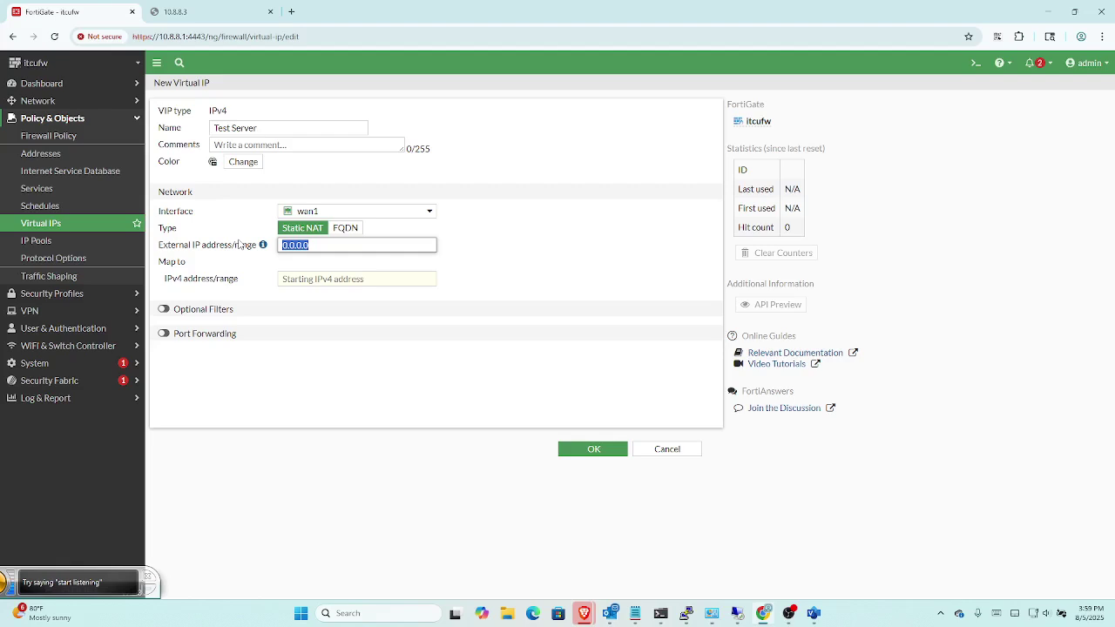
pyautogui.press('BackSpace')
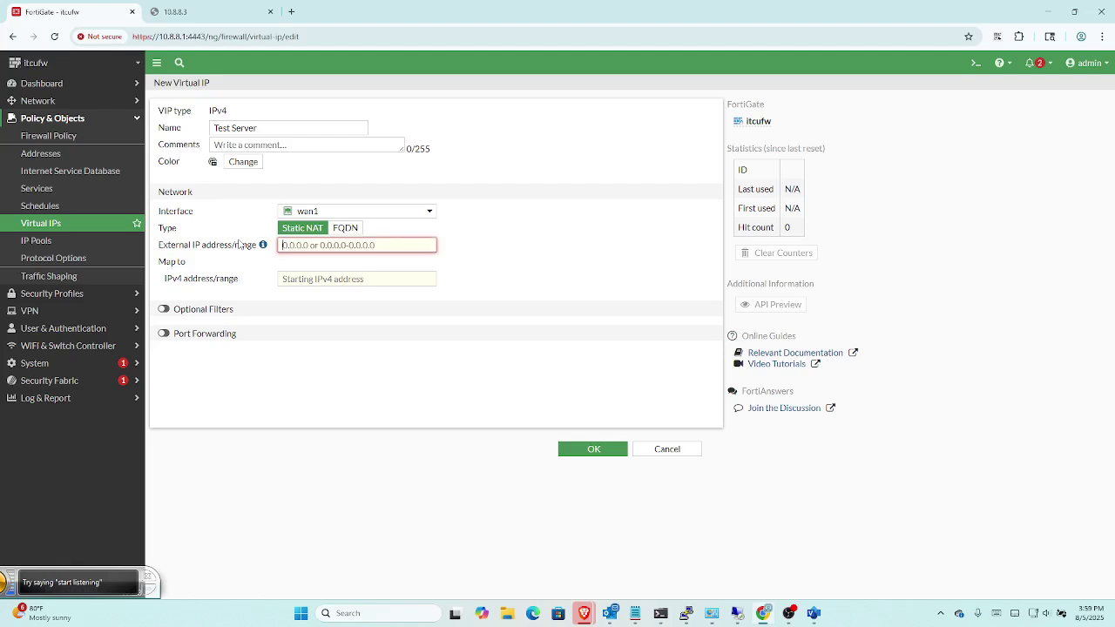
pyautogui.write('10')
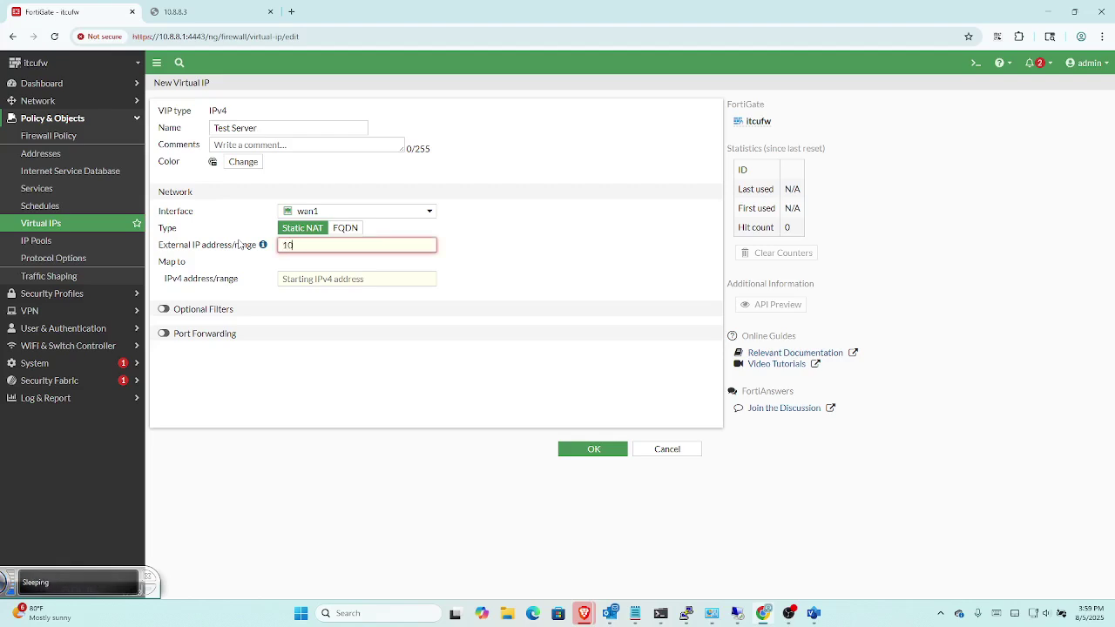
pyautogui.write('.8.8.3')
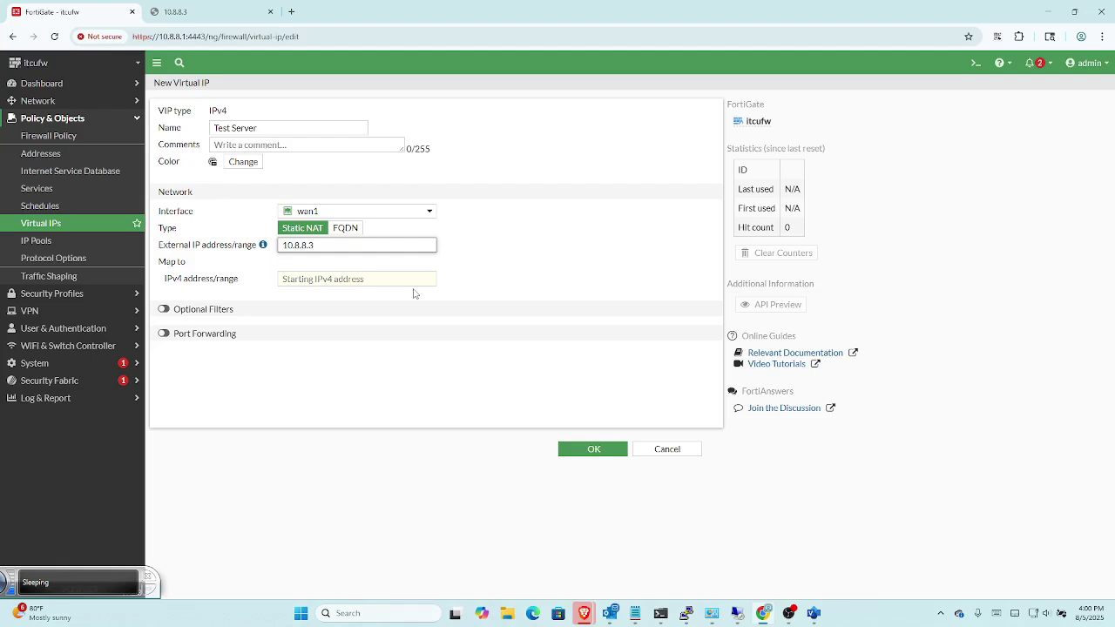
# Step: Map the virtual IP to the IPv4 address 10.9.9.10 and save it
pyautogui.click(358, 279)
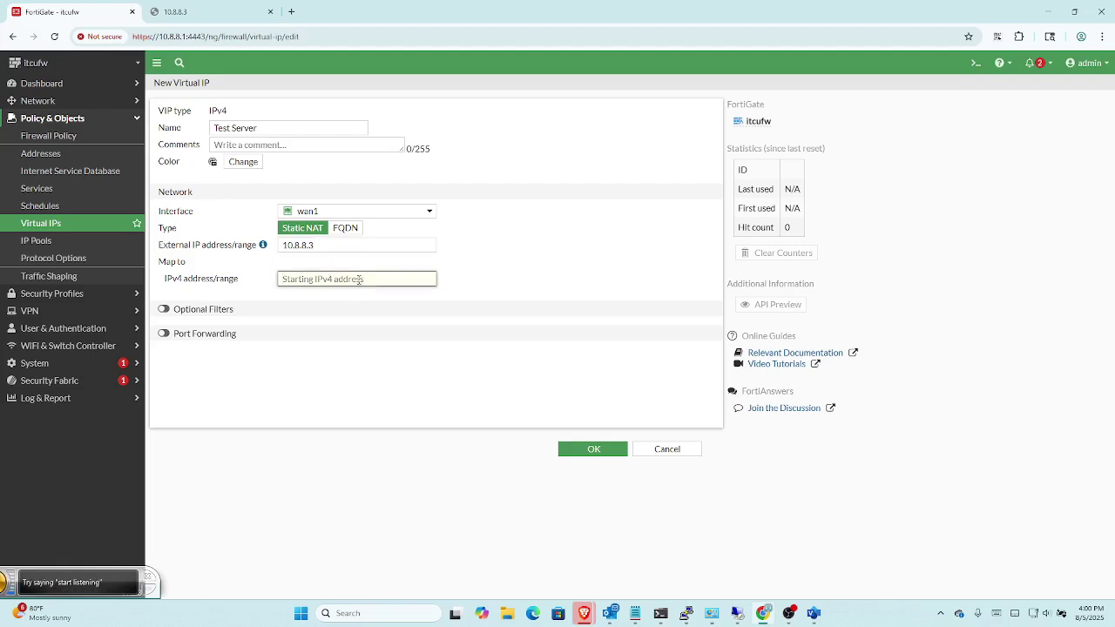
pyautogui.write('10.9')
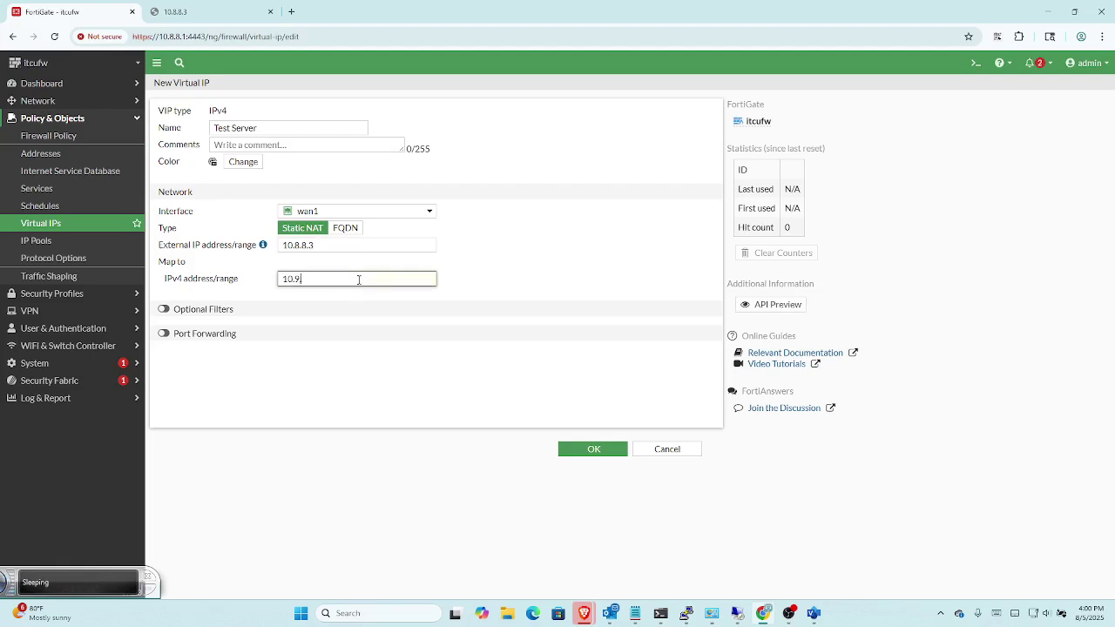
pyautogui.write('.9.10')
pyautogui.click(613, 450)
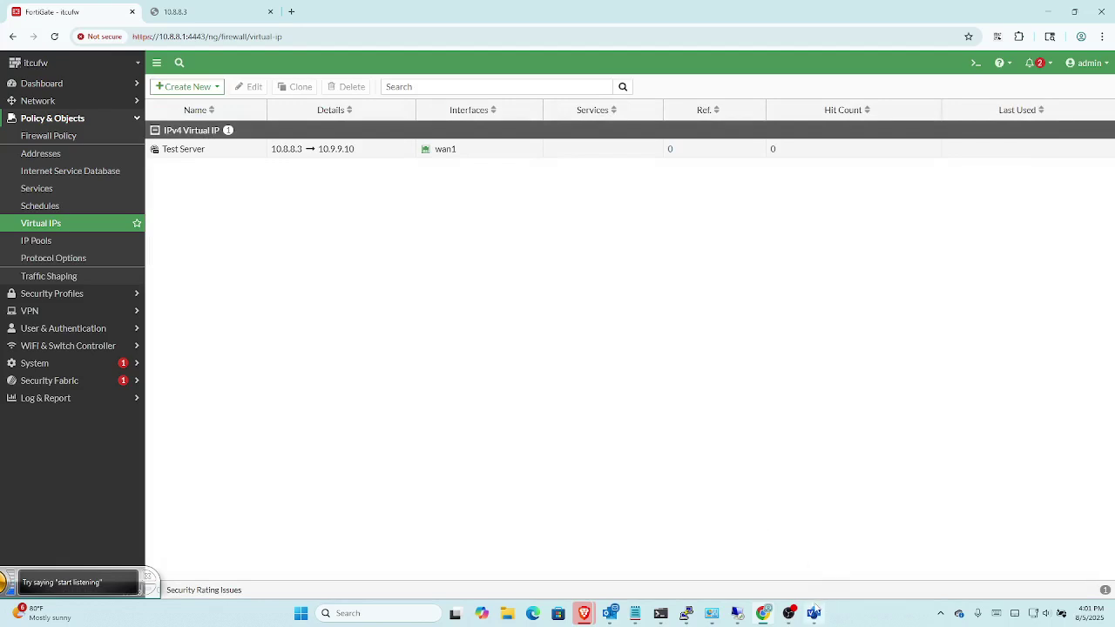
# Step: Check the network diagram in Visio and ping 10.8.8.3 from Windows PowerShell
pyautogui.click(817, 616)
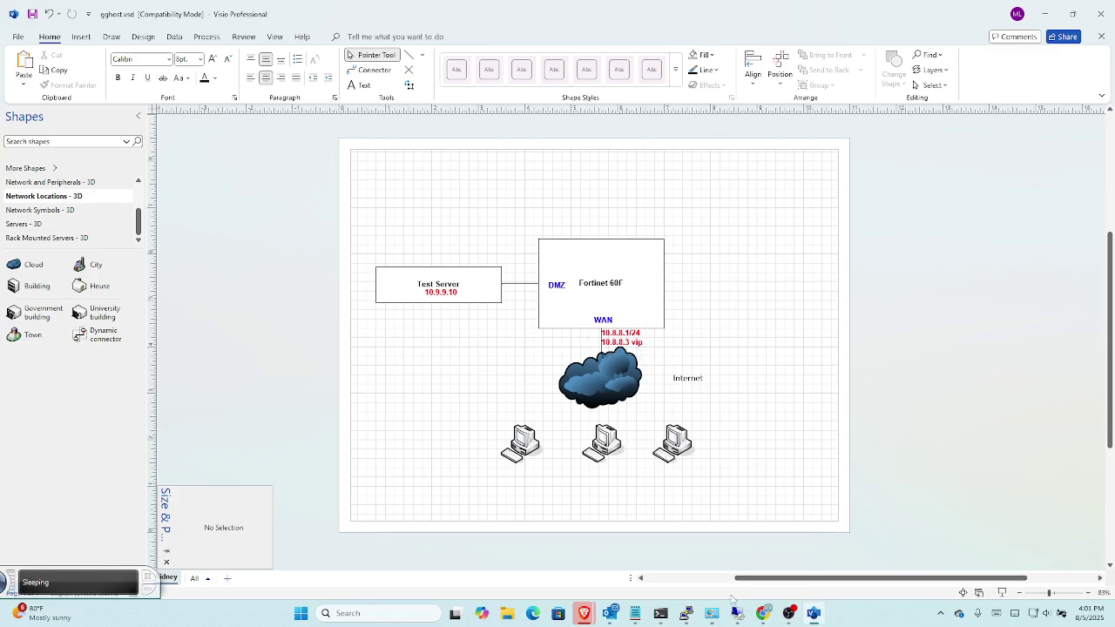
pyautogui.click(763, 615)
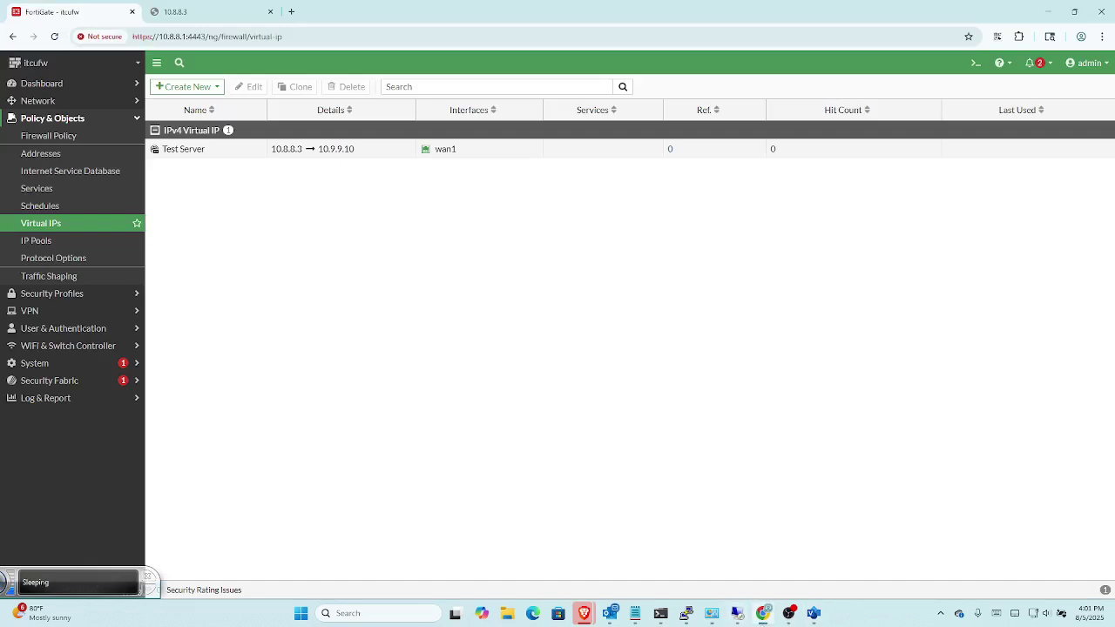
pyautogui.click(662, 614)
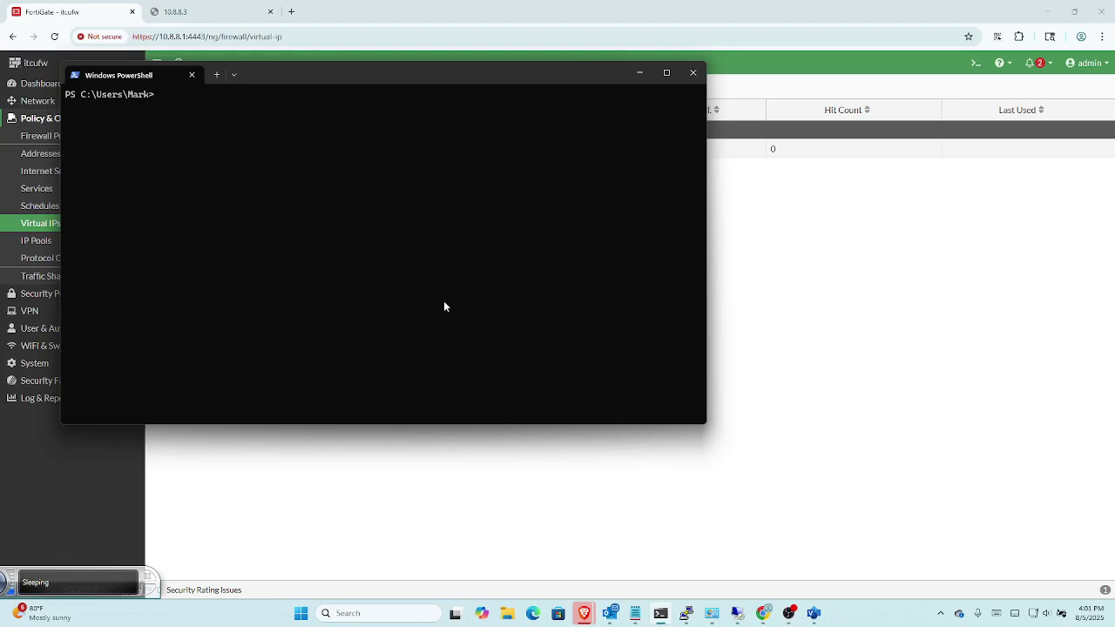
pyautogui.write('ping 10.8.8')
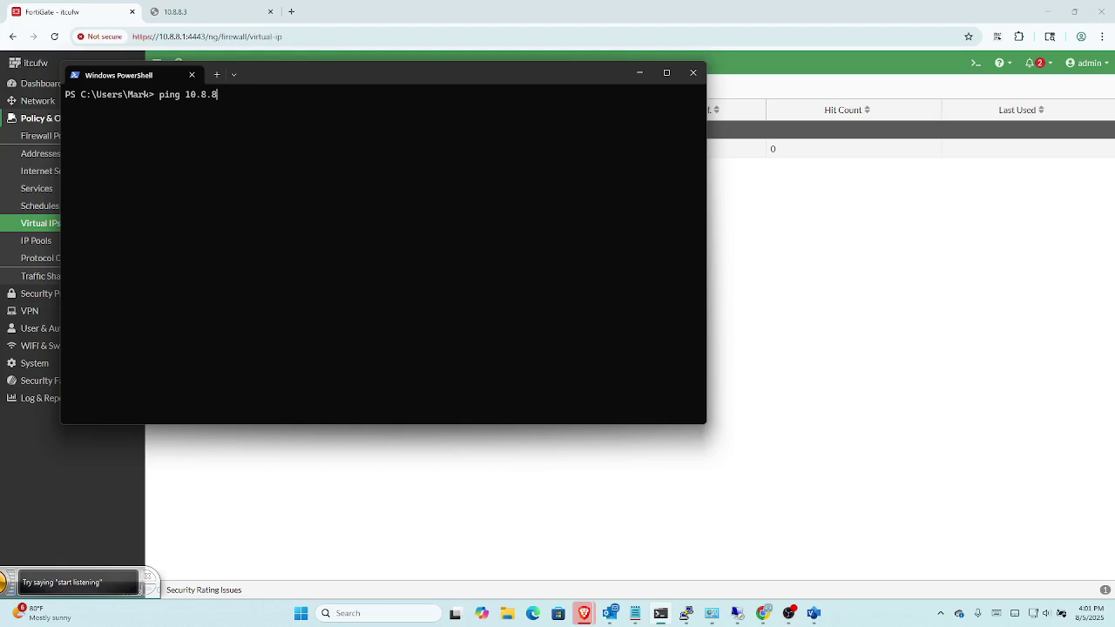
pyautogui.write('.3')
pyautogui.press('Return')
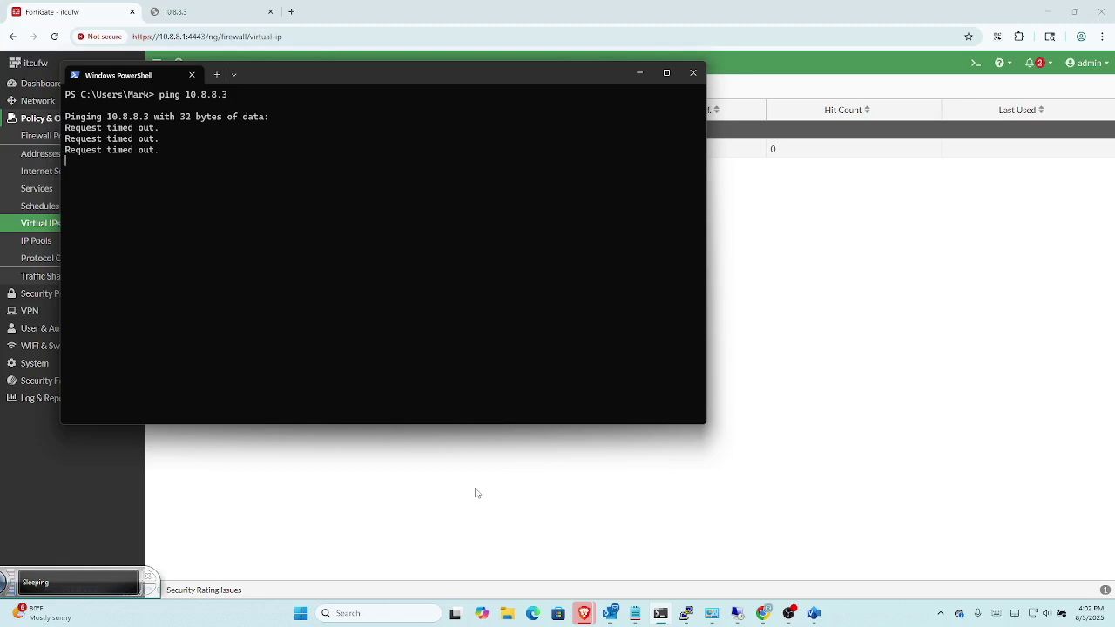
# Step: Return to the FortiGate page in Chrome and start a new firewall policy named Test POL
pyautogui.click(583, 499)
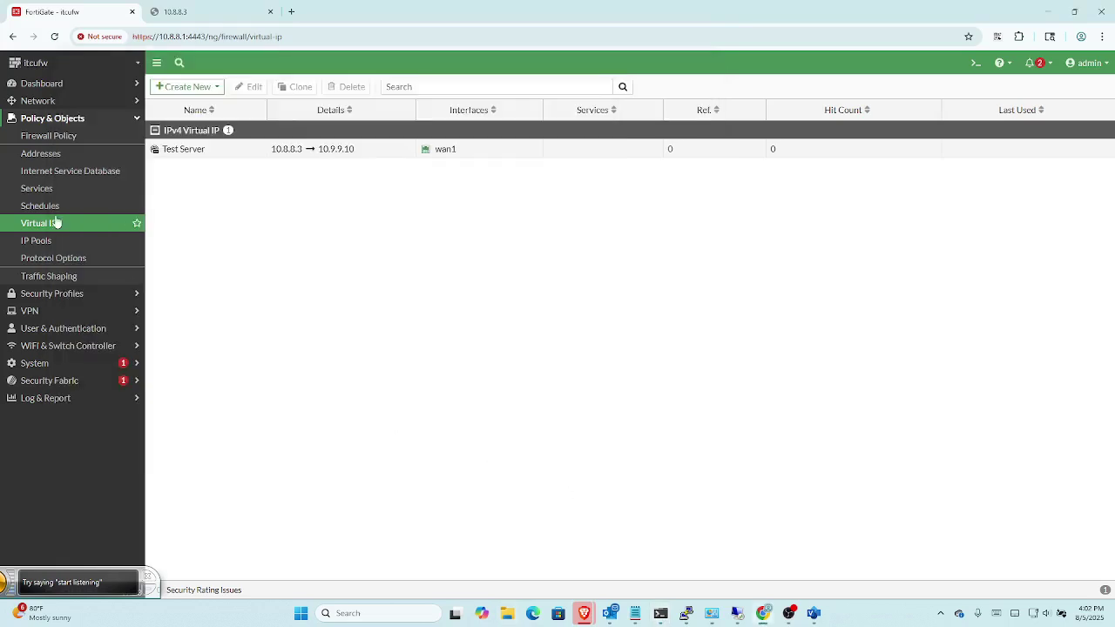
pyautogui.click(58, 141)
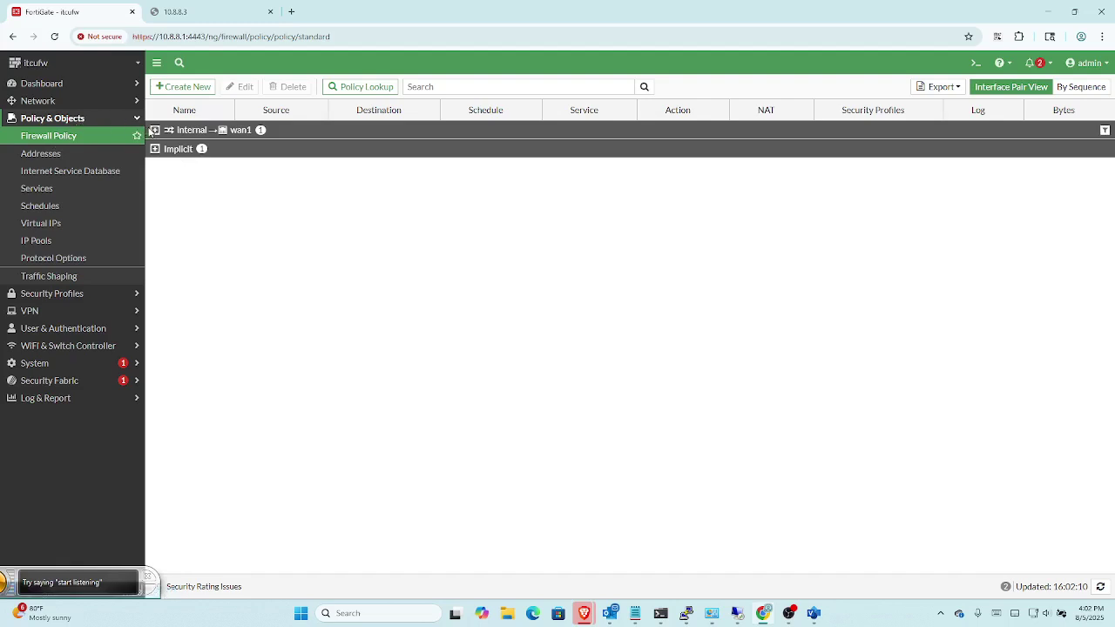
pyautogui.click(180, 85)
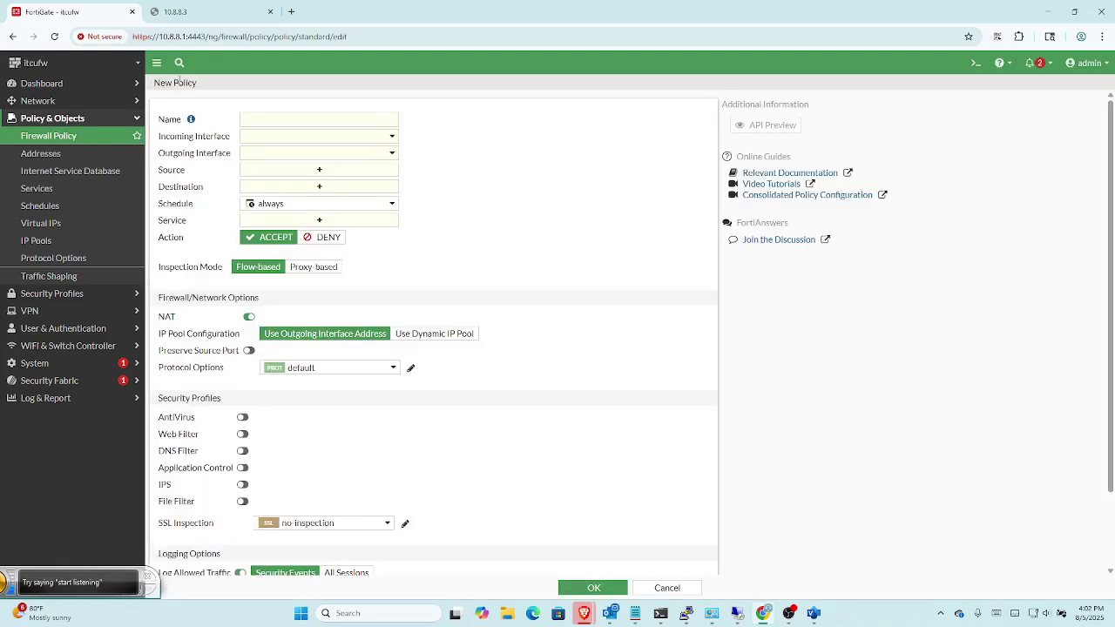
pyautogui.click(319, 118)
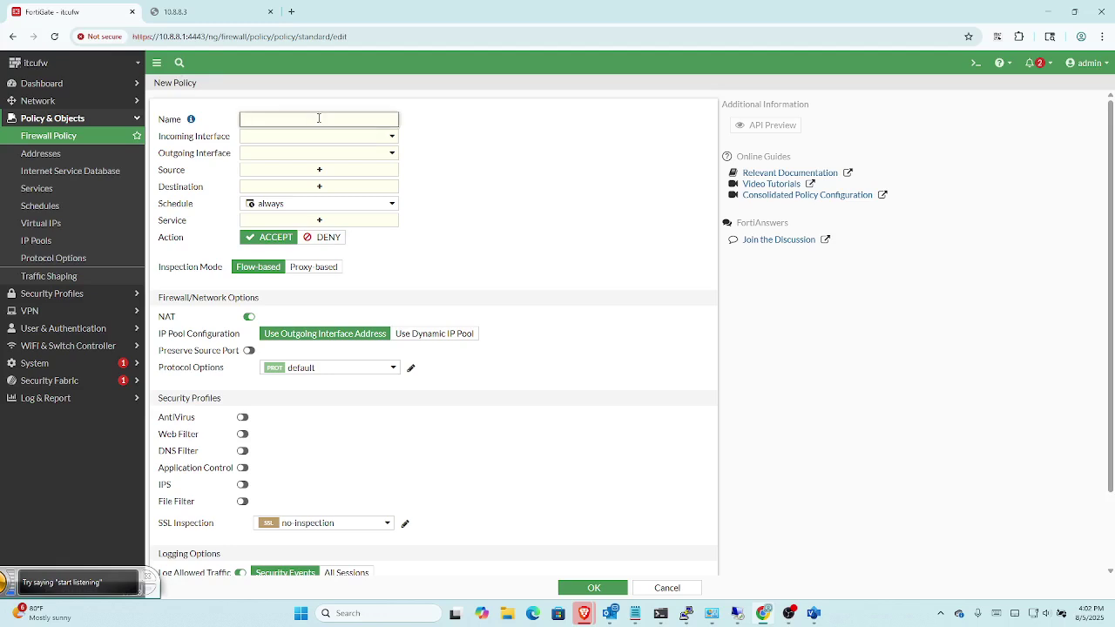
pyautogui.write('Test POL')
# Step: Set the policy's incoming interface to wan1 and its outgoing interface to dmz
pyautogui.click(314, 137)
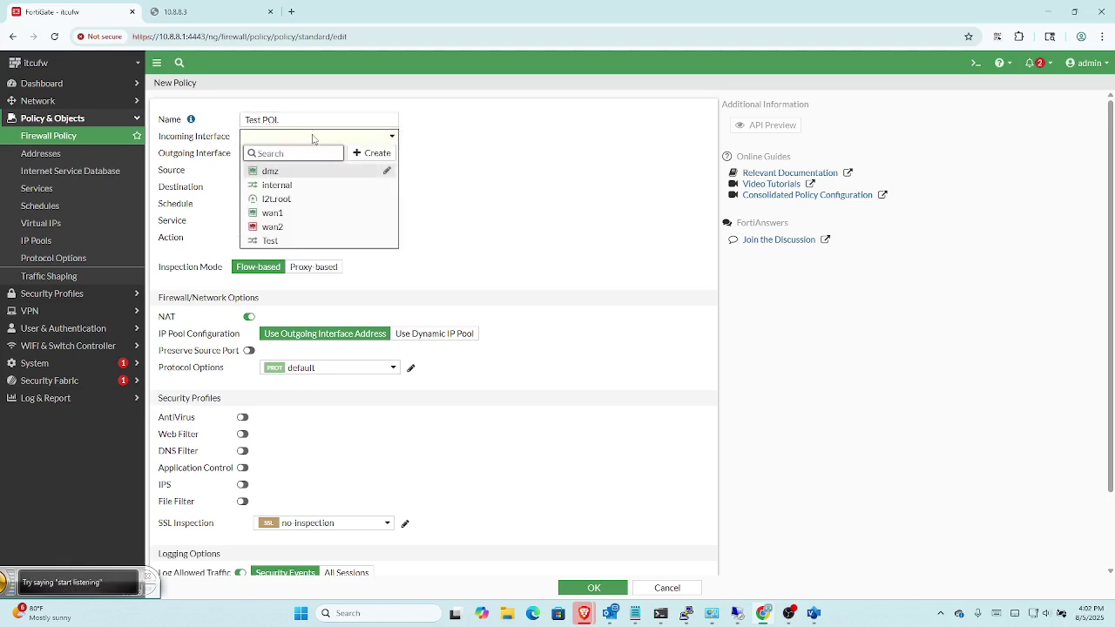
pyautogui.click(314, 218)
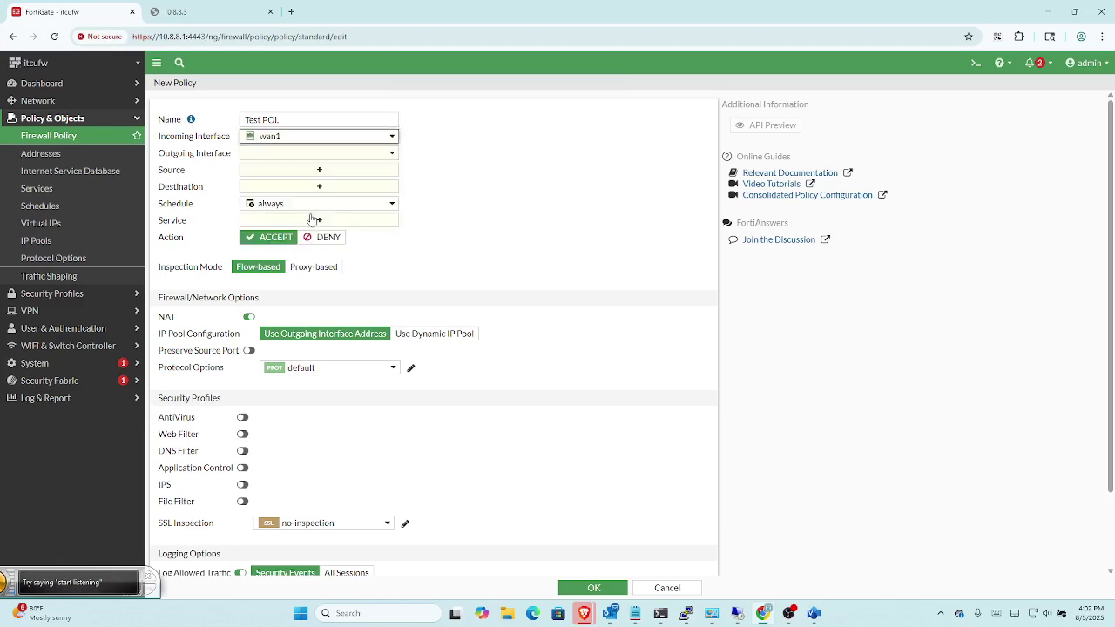
pyautogui.click(317, 153)
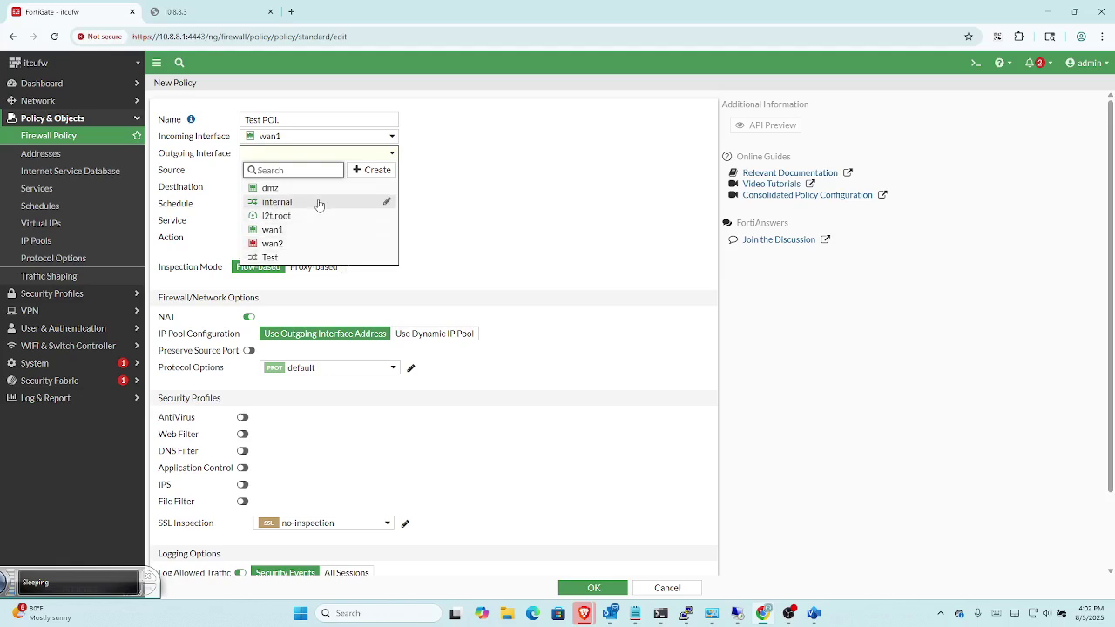
pyautogui.click(311, 187)
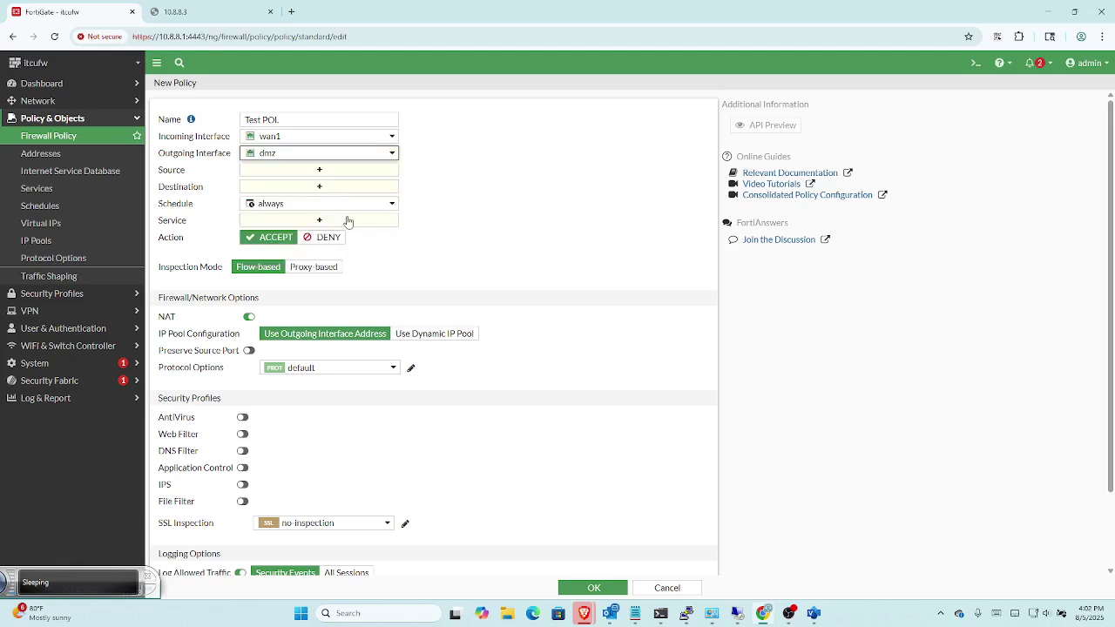
# Step: Set the policy's source to all and its destination to the Test Server virtual IP
pyautogui.click(316, 172)
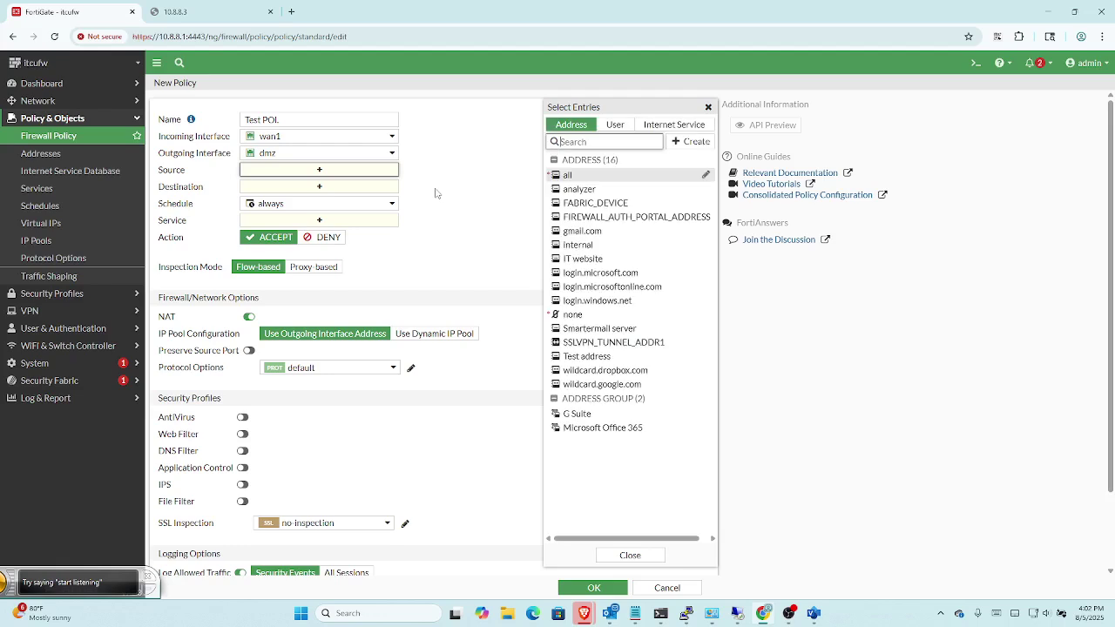
pyautogui.click(567, 175)
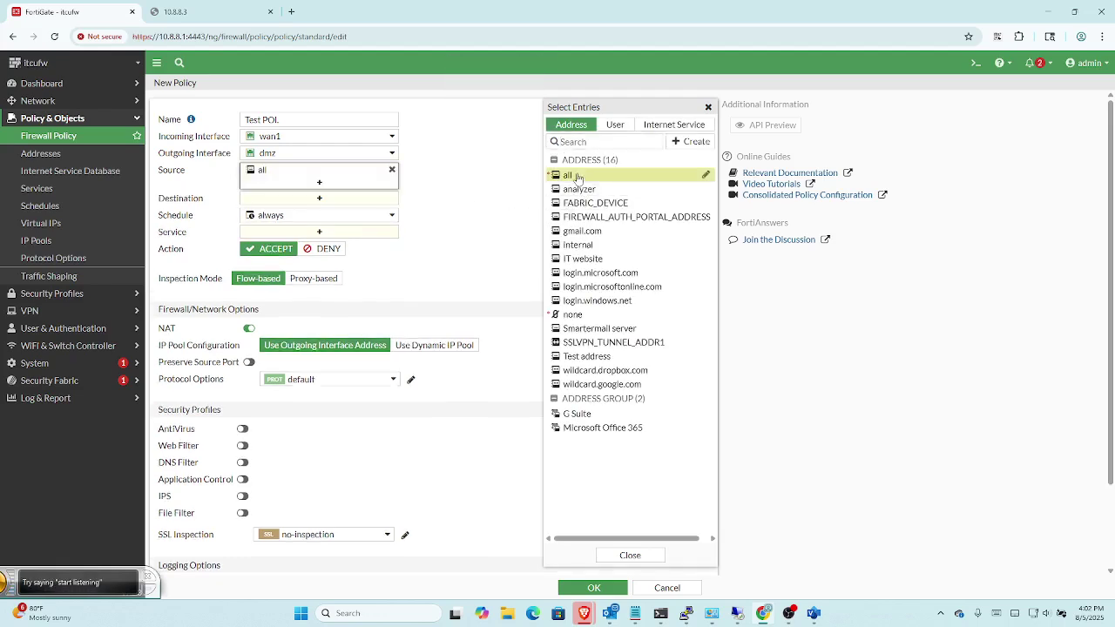
pyautogui.click(356, 200)
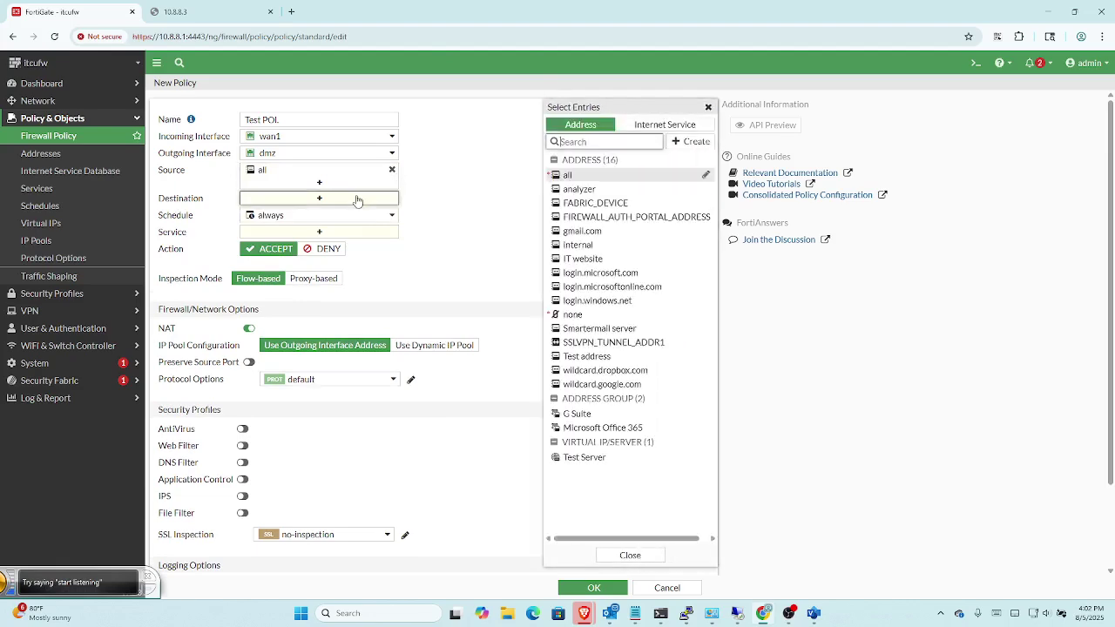
pyautogui.click(590, 465)
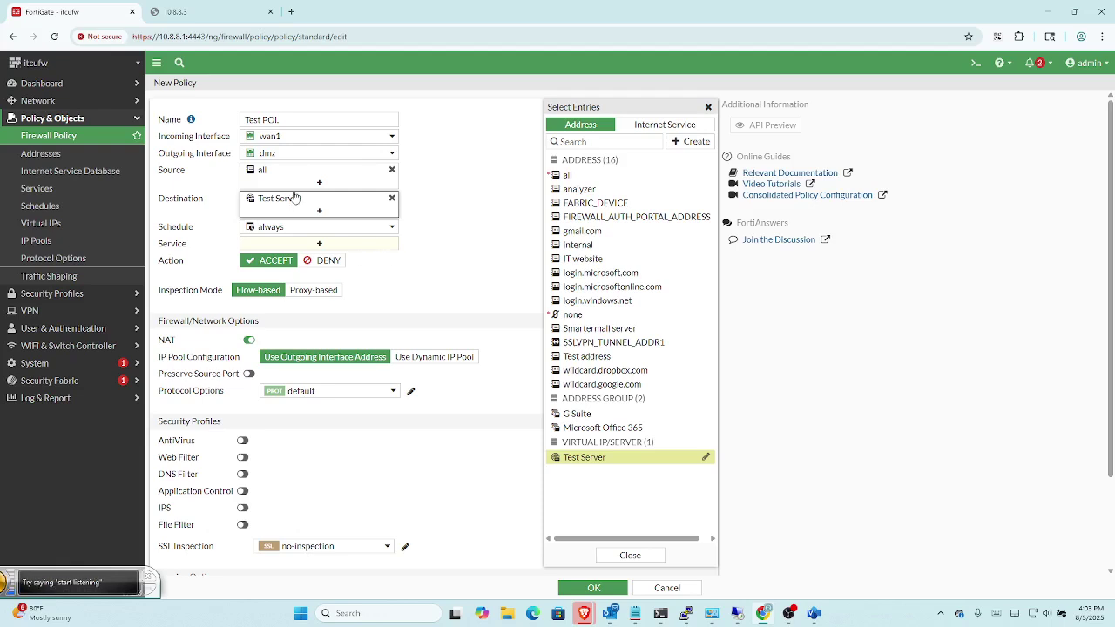
# Step: Allow the ALL service in the policy and save it
pyautogui.click(320, 245)
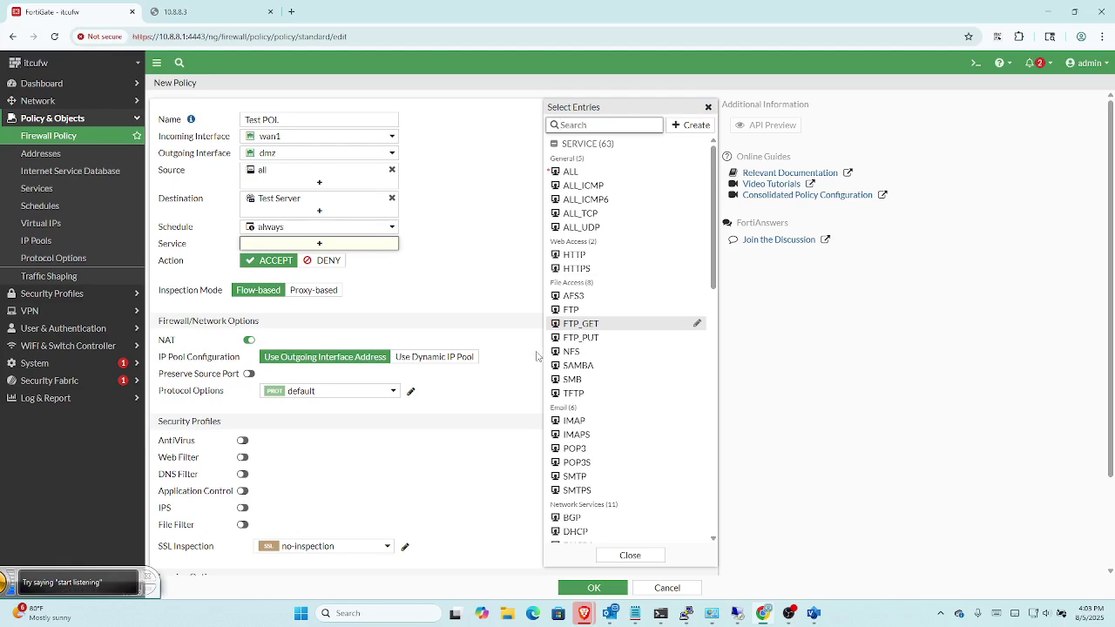
pyautogui.click(580, 178)
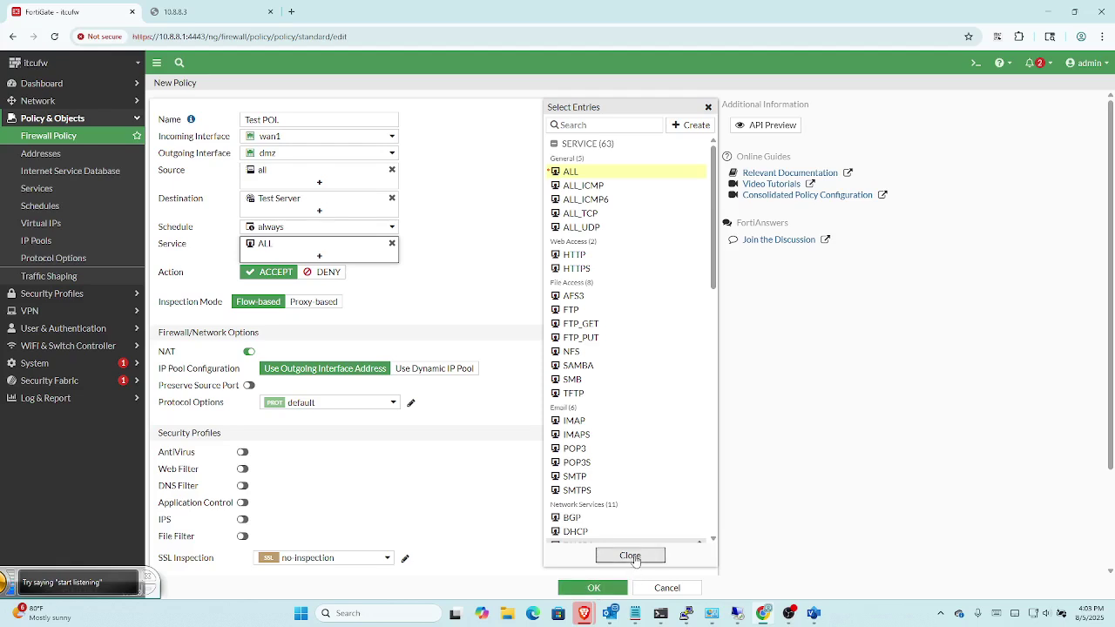
pyautogui.click(631, 555)
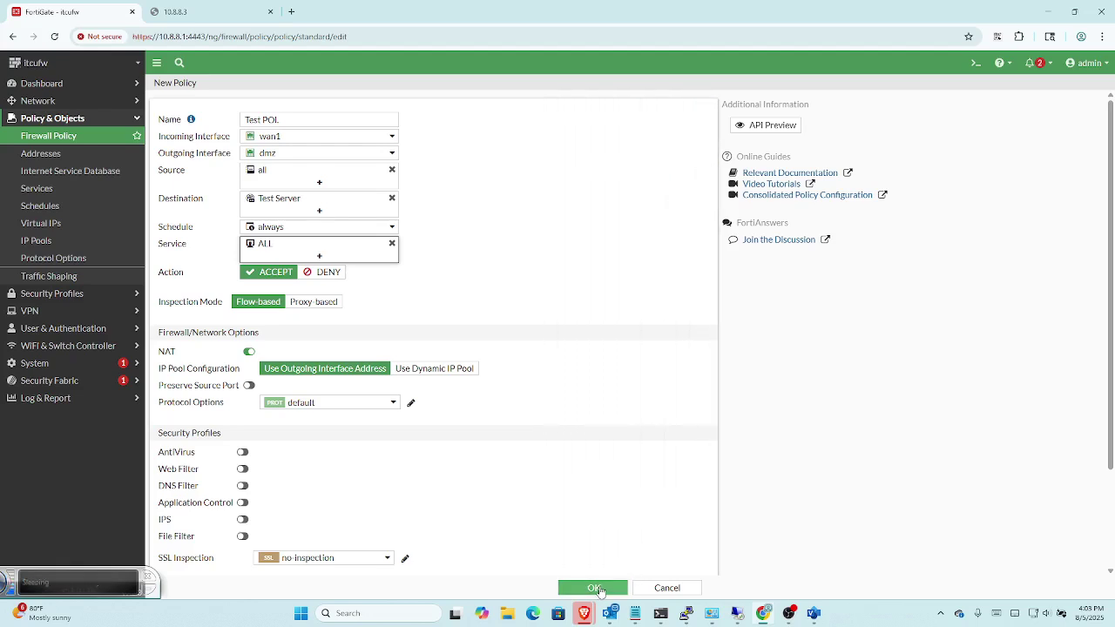
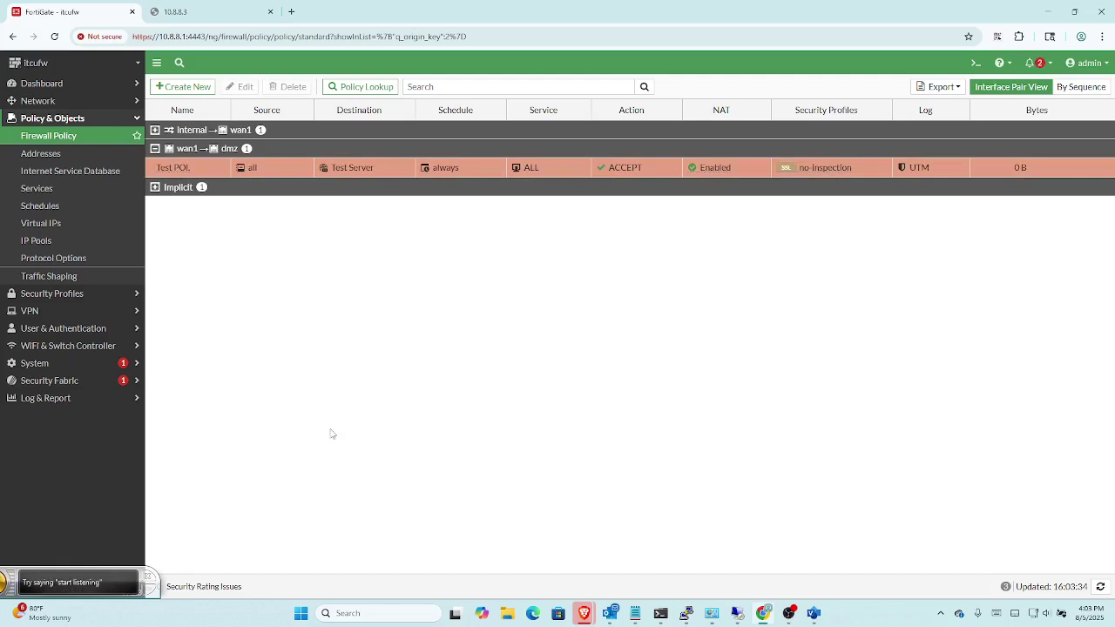
# Step: Open the Test Server virtual IP for editing
pyautogui.click(52, 223)
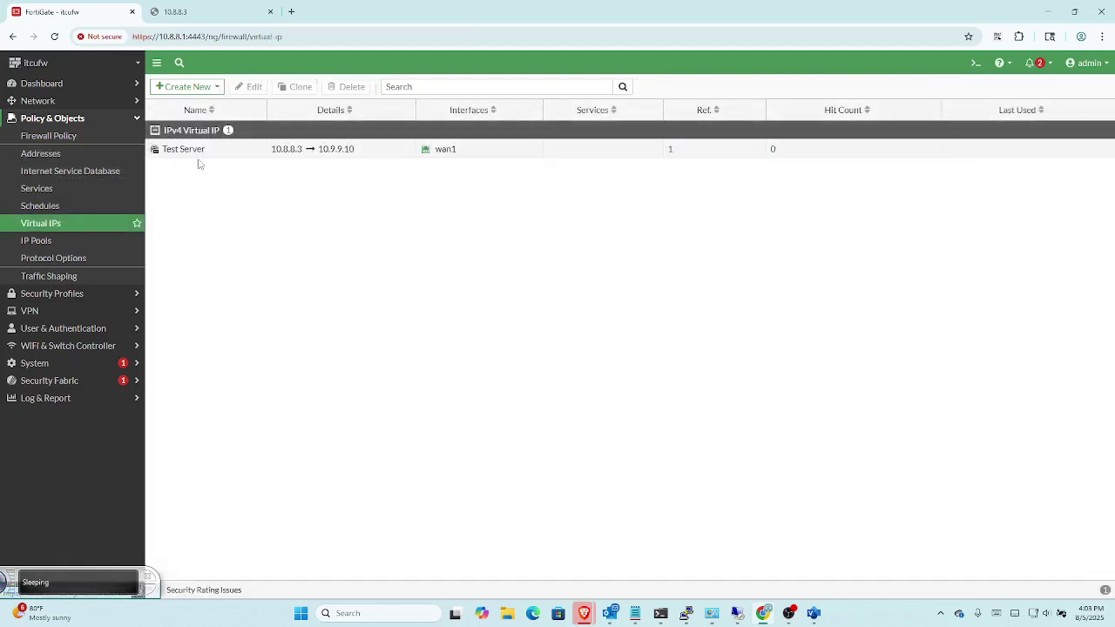
pyautogui.click(201, 152)
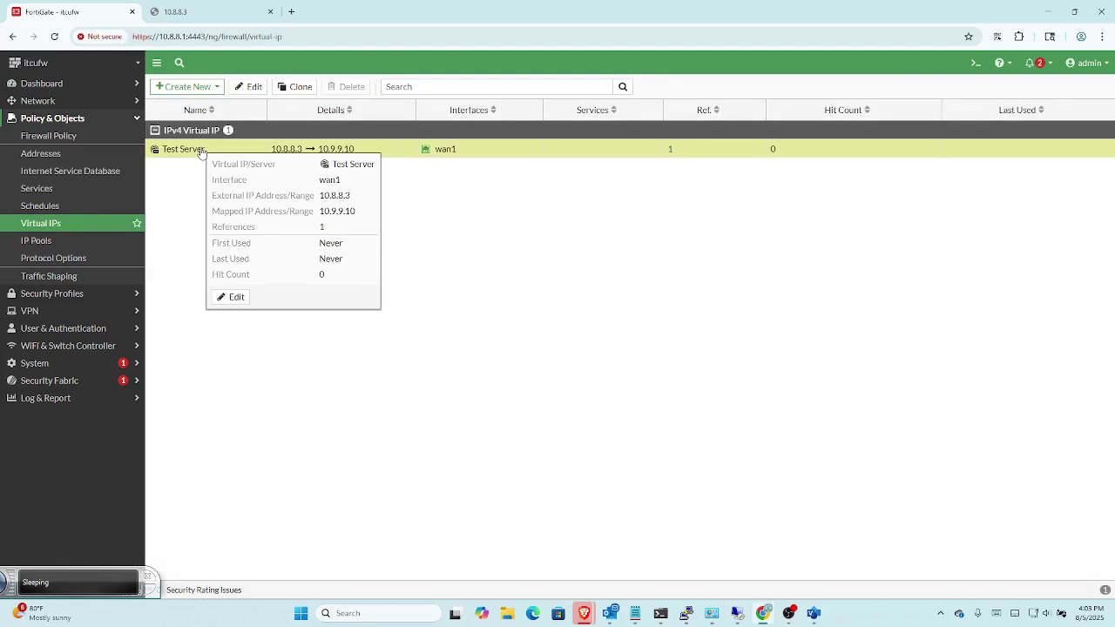
pyautogui.click(252, 86)
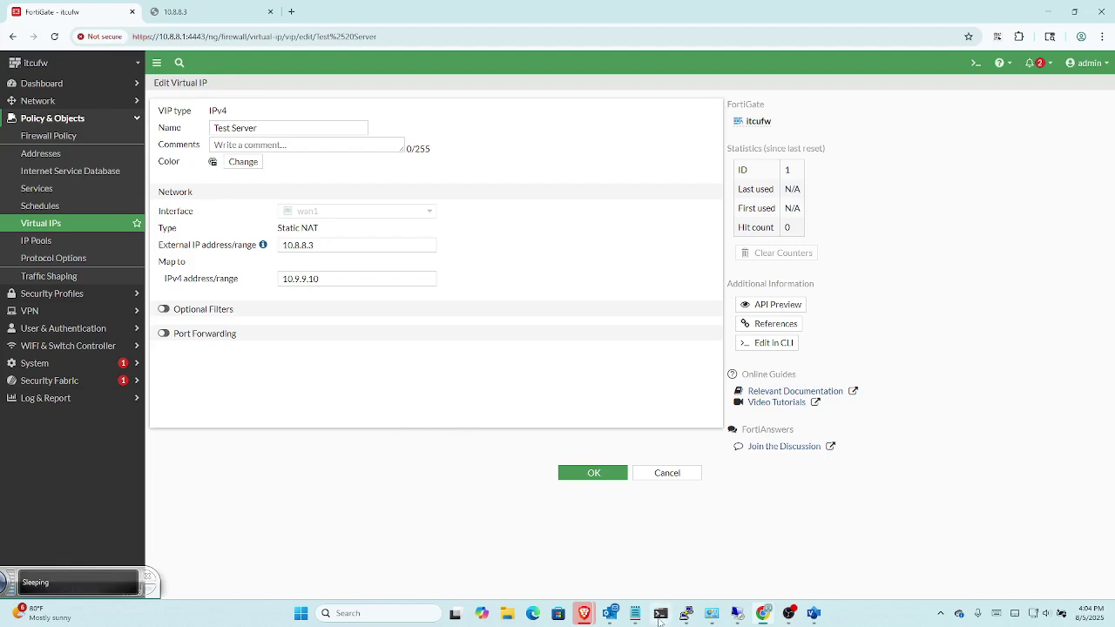
# Step: Ping 10.8.8.3 again from Windows PowerShell, and reload the 10.8.8.3 web page in Chrome
pyautogui.click(659, 615)
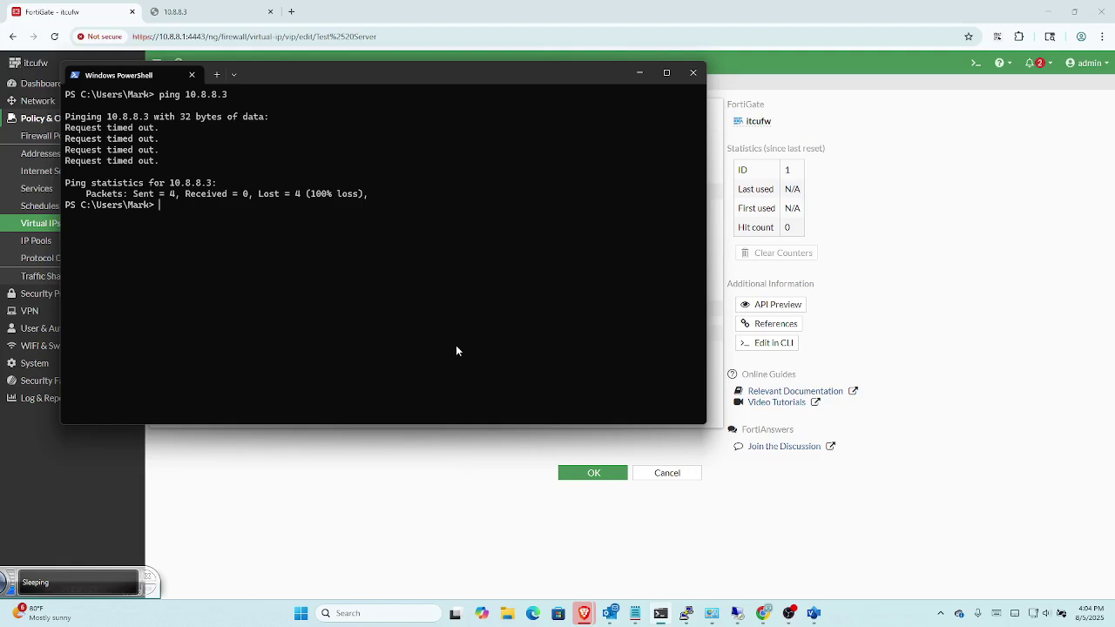
pyautogui.press('Up')
pyautogui.press('Return')
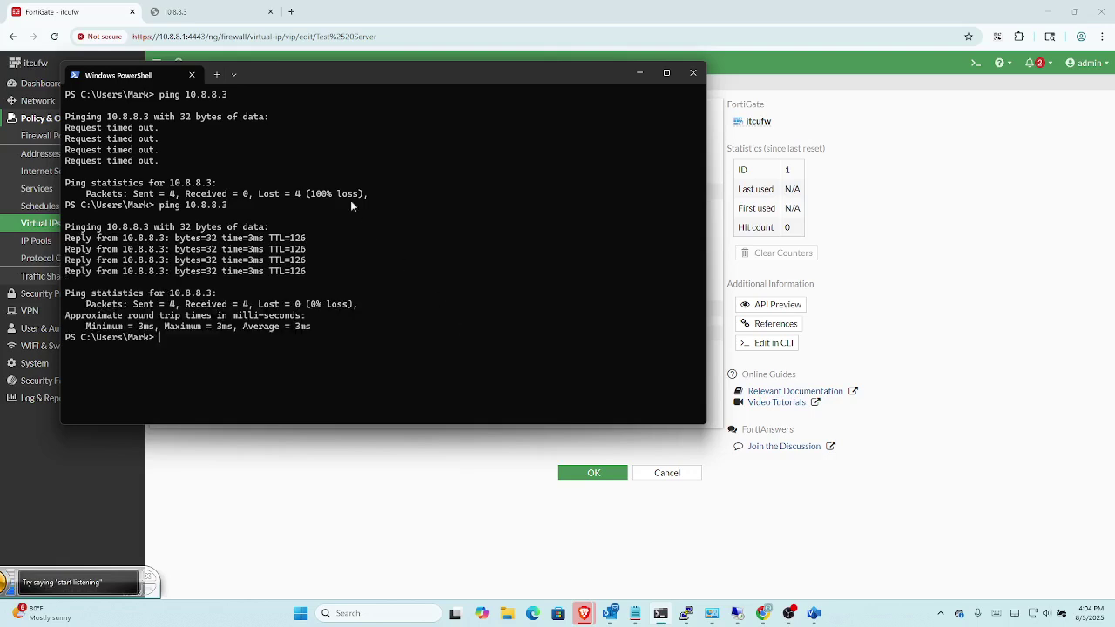
pyautogui.click(215, 17)
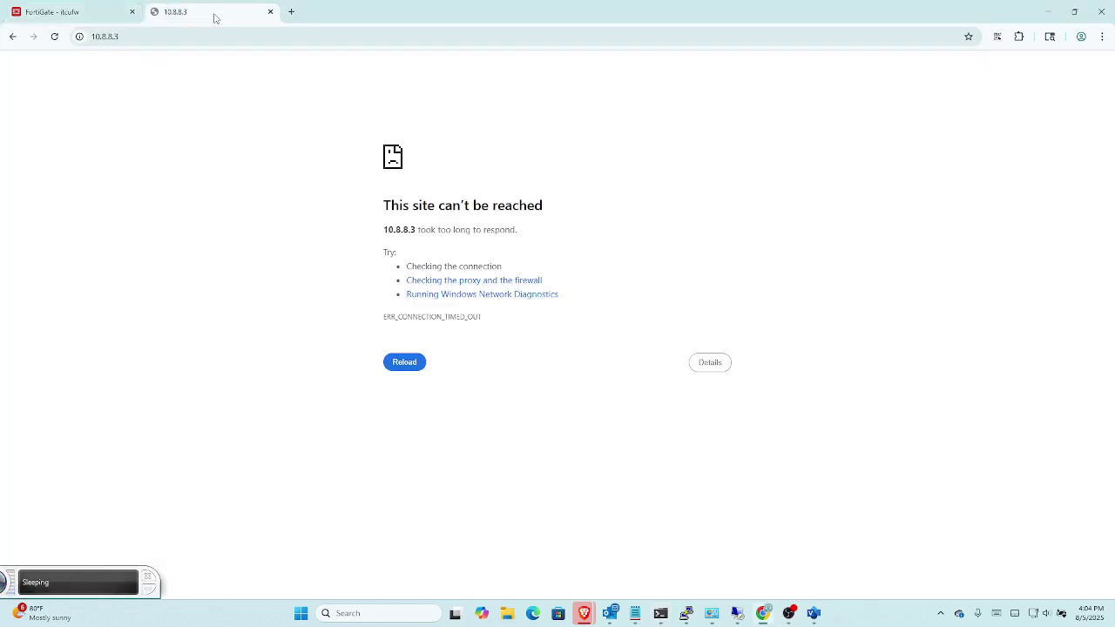
pyautogui.click(402, 363)
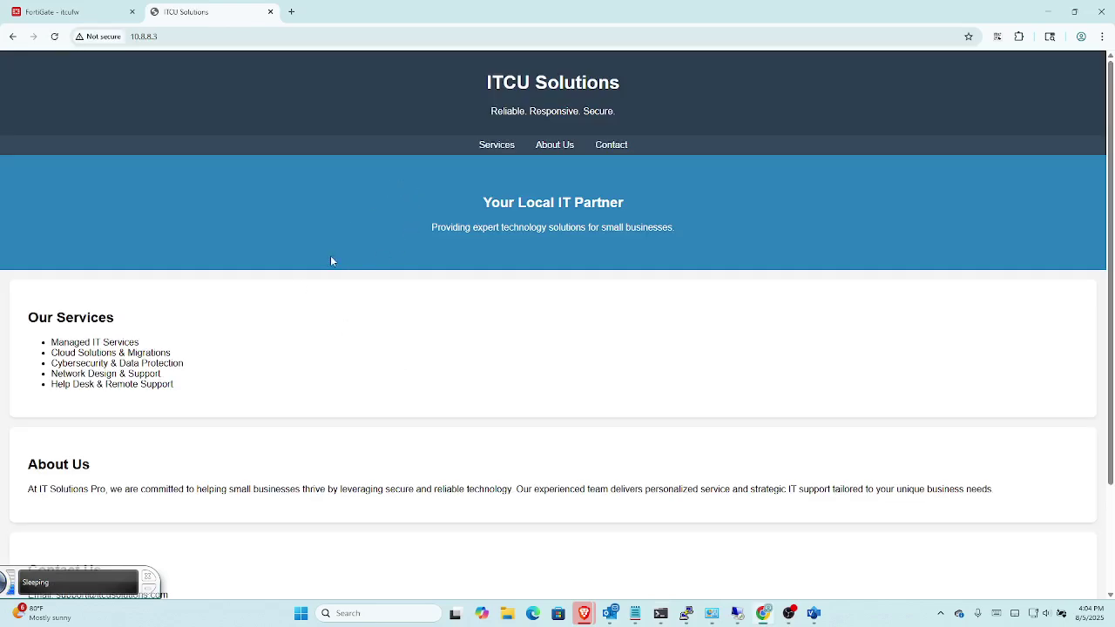
# Step: Test a Remote Desktop connection to 10.8.8.3 up to the credentials request, and close it without signing in
pyautogui.click(737, 615)
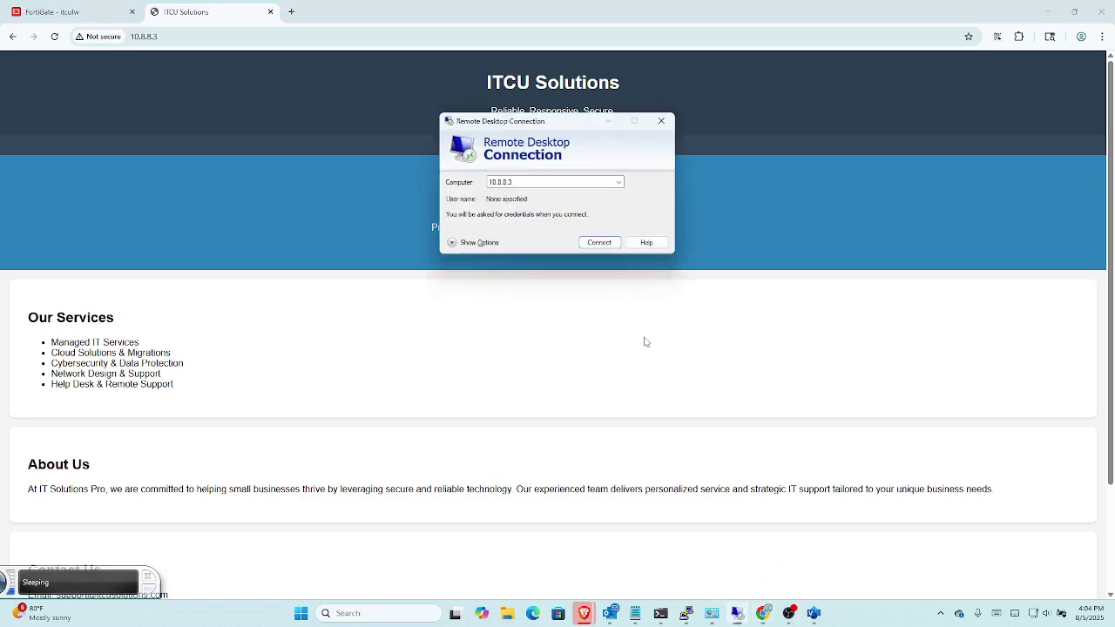
pyautogui.click(602, 243)
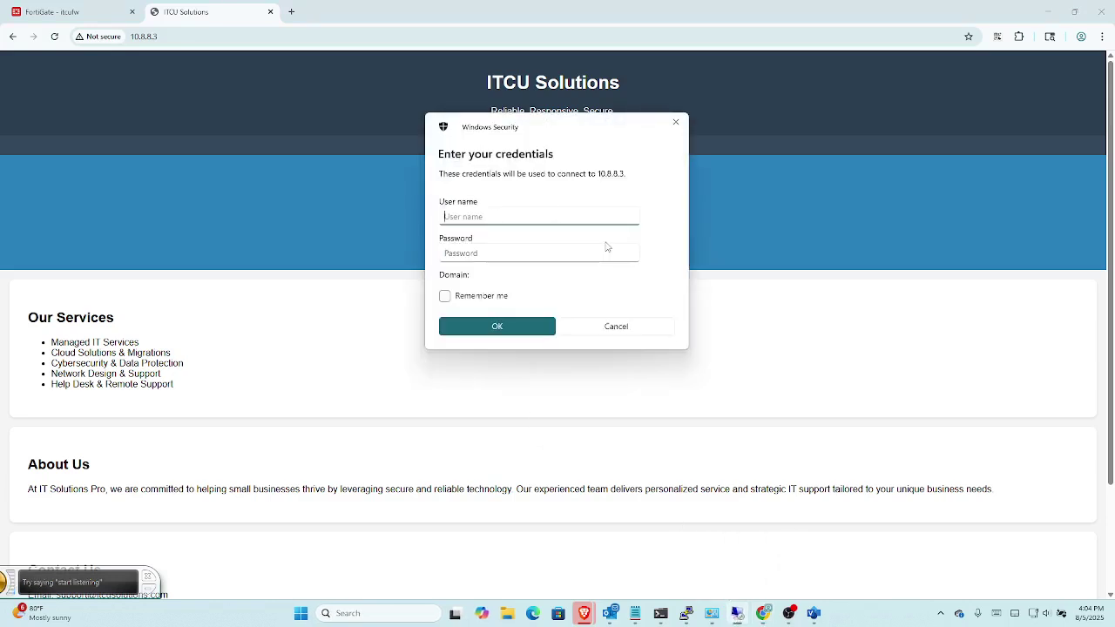
pyautogui.click(627, 334)
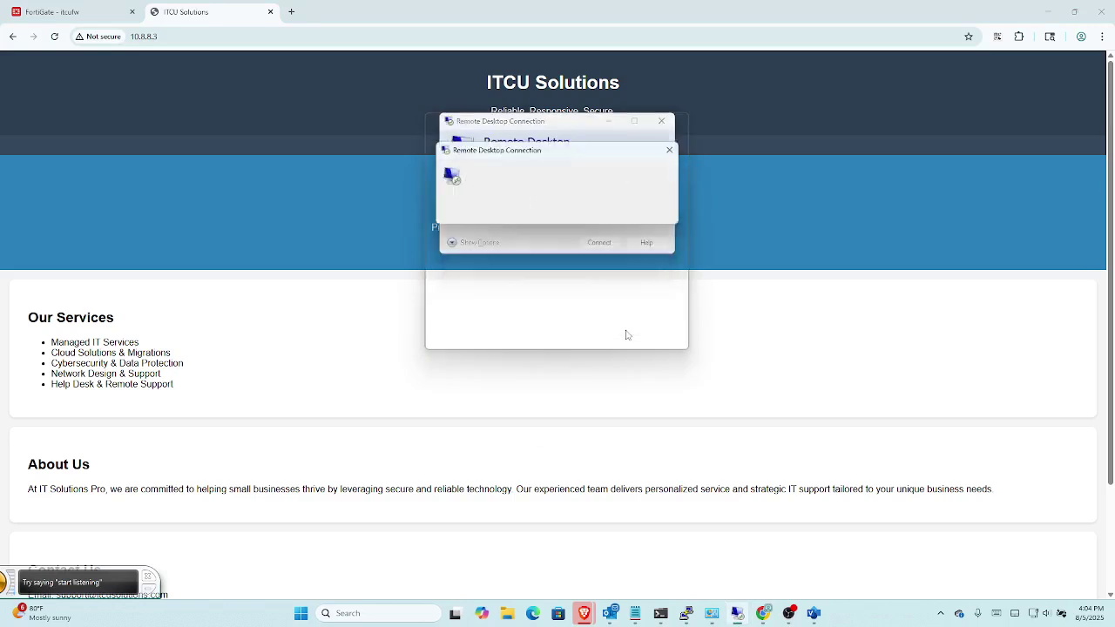
pyautogui.click(661, 122)
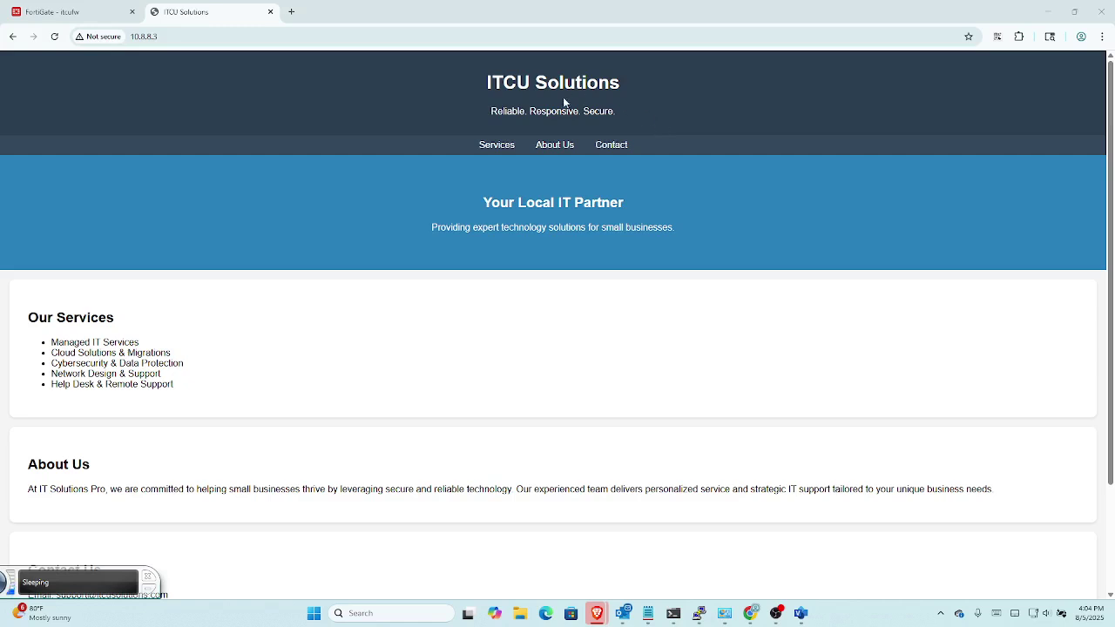
# Step: Return to the FortiGate page in Chrome, restrict the Test Server virtual IP to the HTTPS service with an optional filter, and save it
pyautogui.click(750, 614)
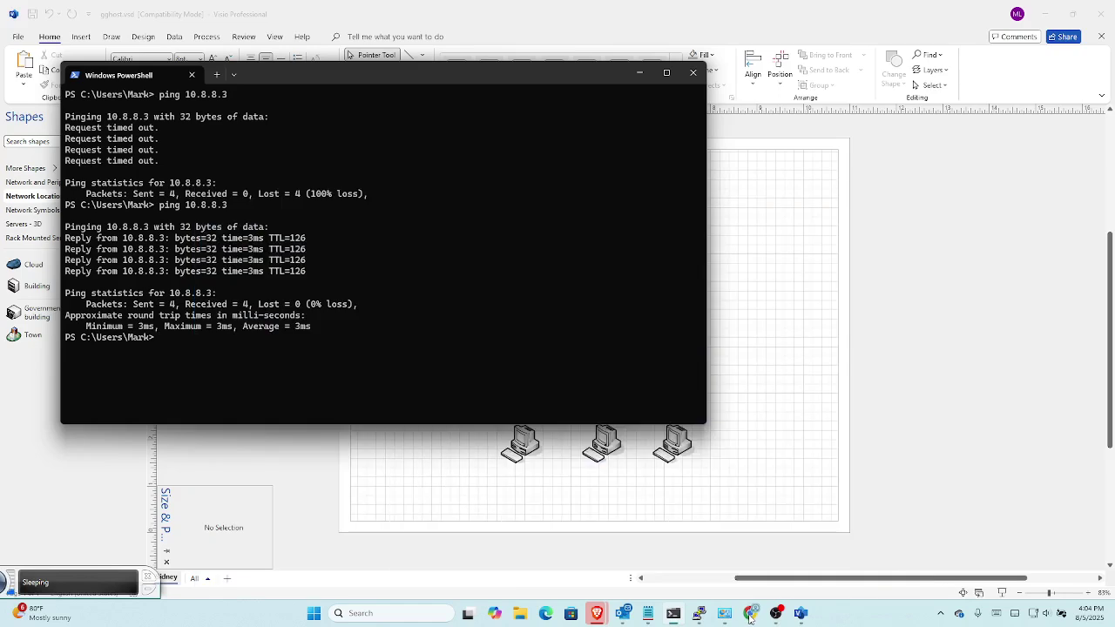
pyautogui.click(750, 613)
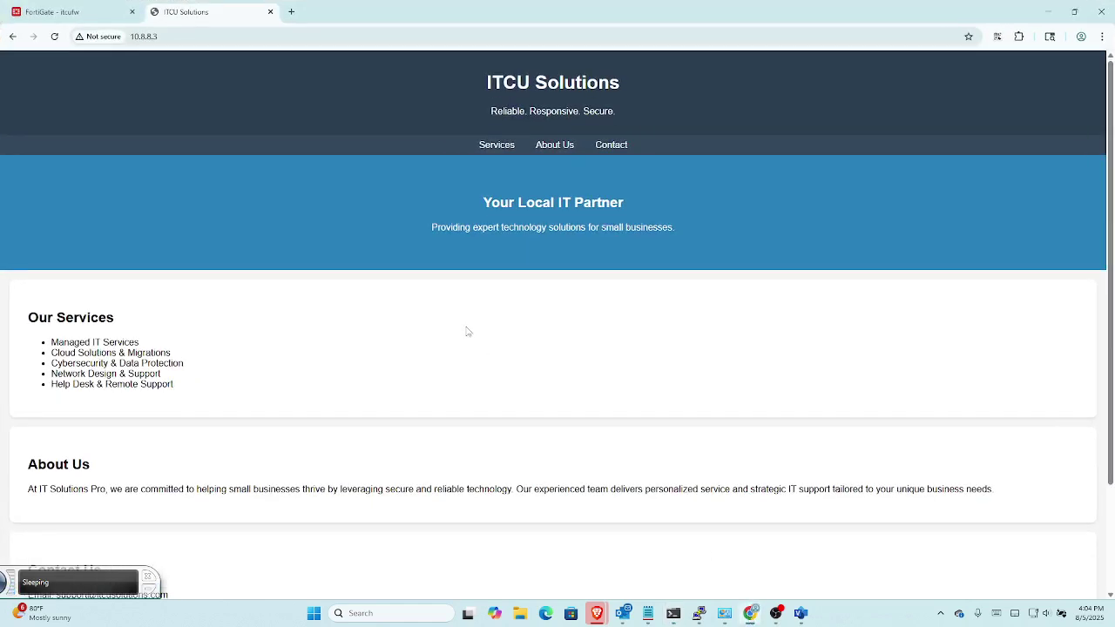
pyautogui.click(84, 12)
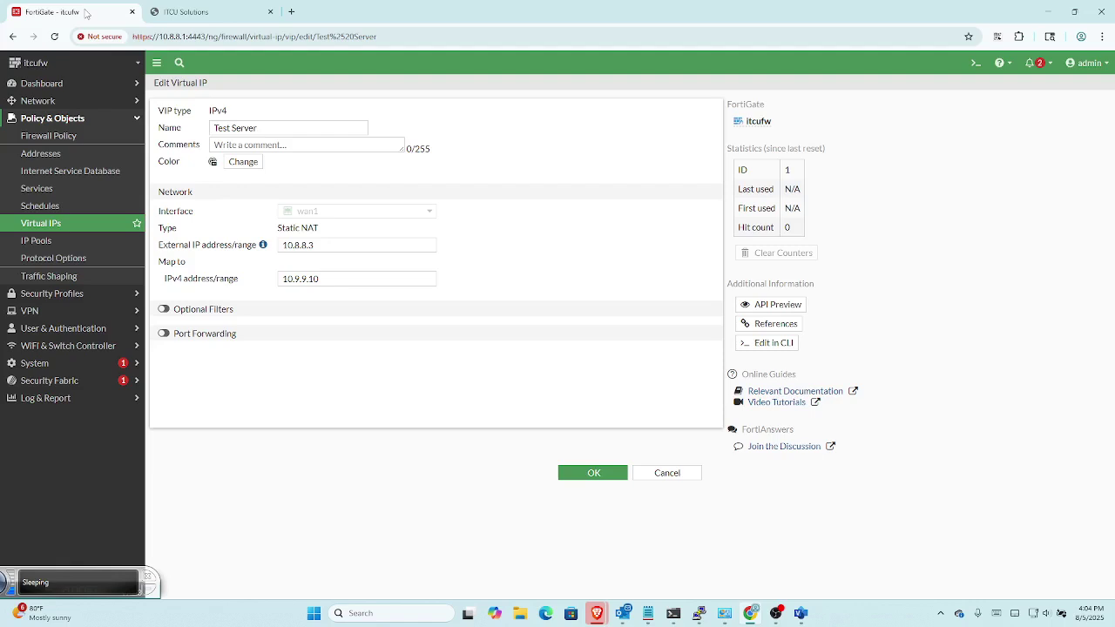
pyautogui.click(210, 312)
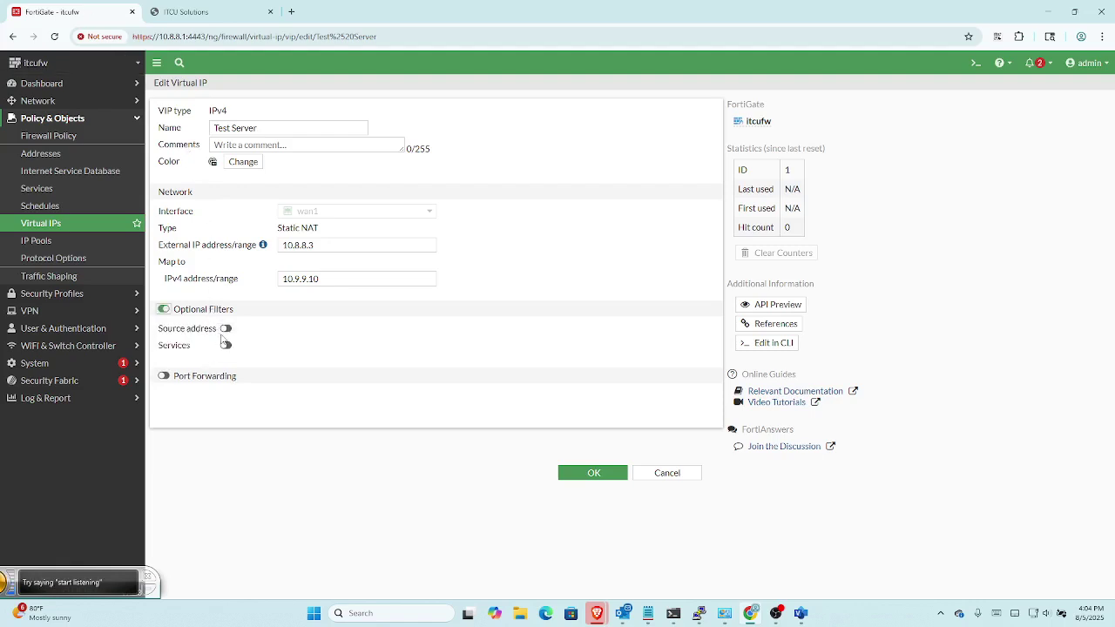
pyautogui.click(226, 345)
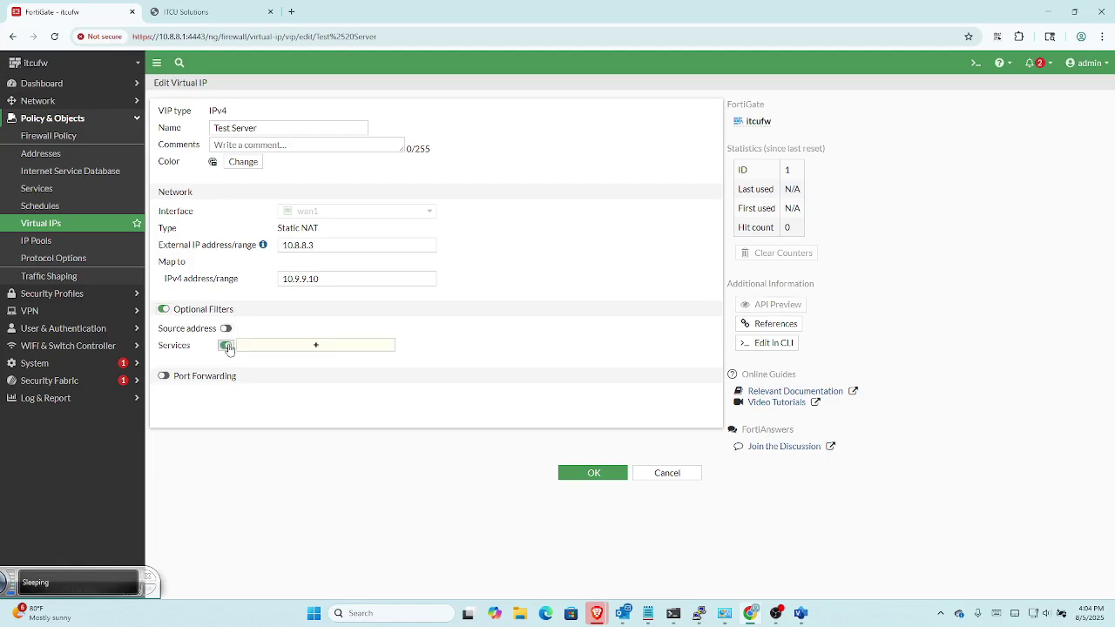
pyautogui.click(261, 351)
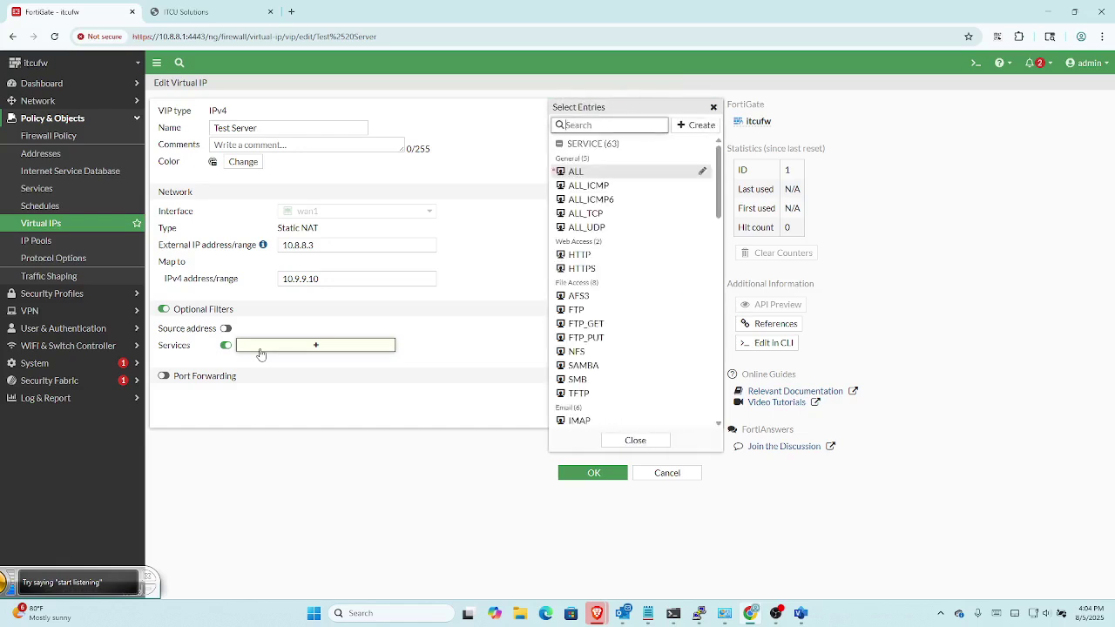
pyautogui.click(596, 270)
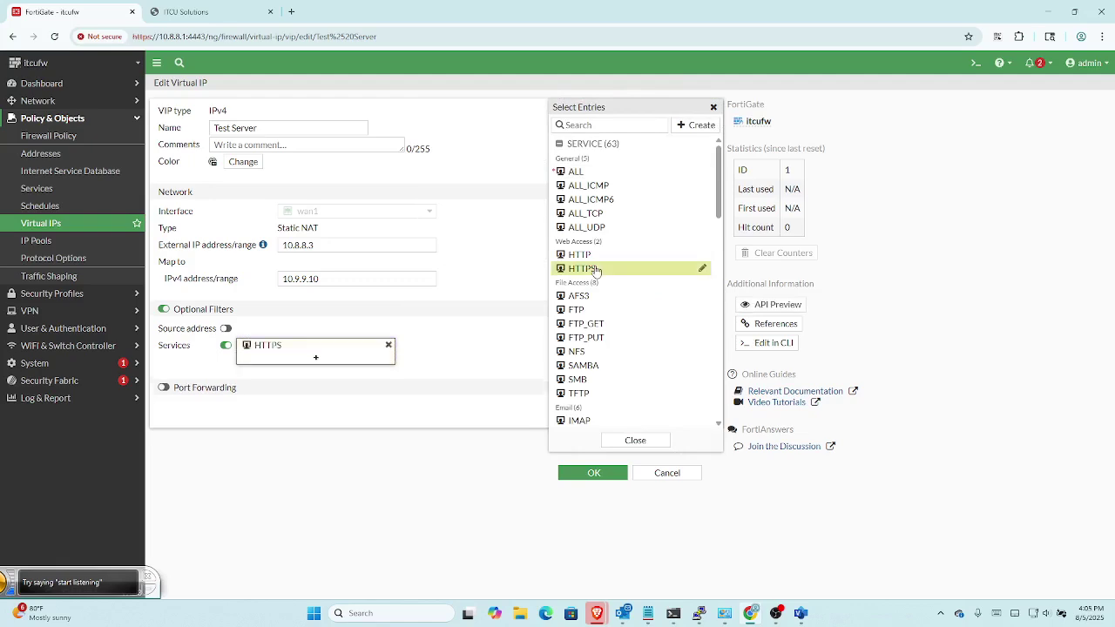
pyautogui.click(635, 440)
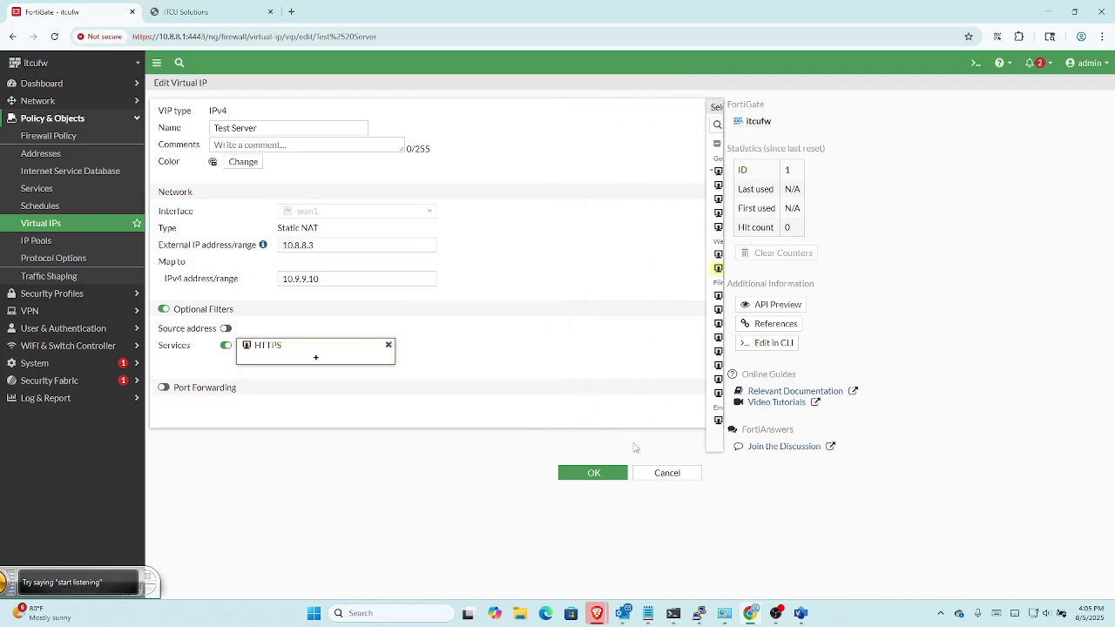
pyautogui.click(588, 477)
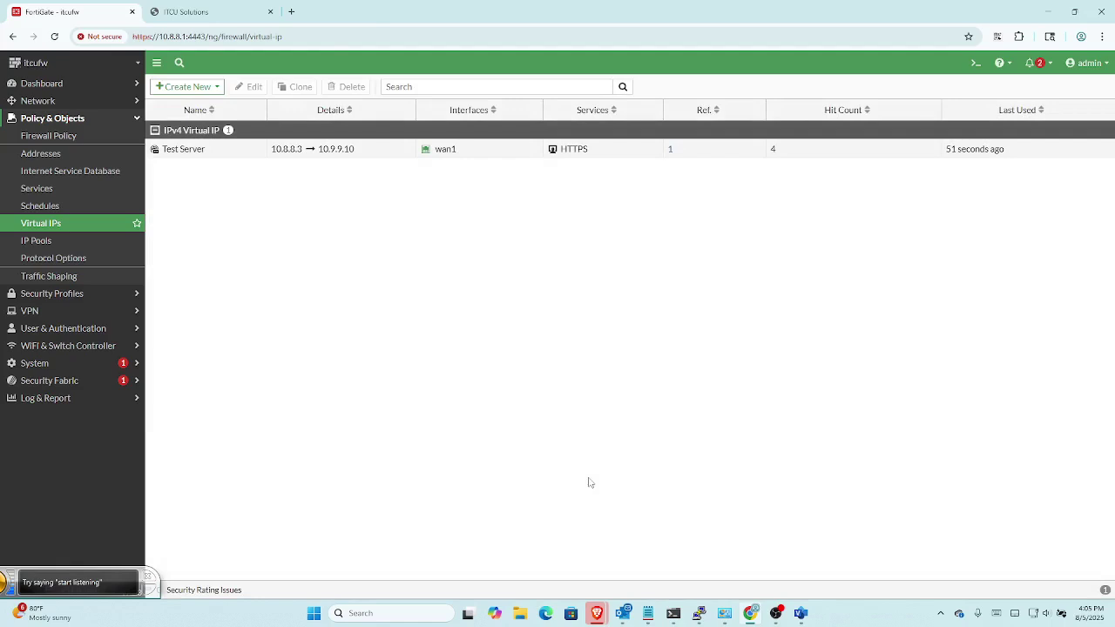
# Step: Ping 10.8.8.3 from Windows PowerShell to test the HTTPS-only filter, and minimize the PowerShell window
pyautogui.click(669, 619)
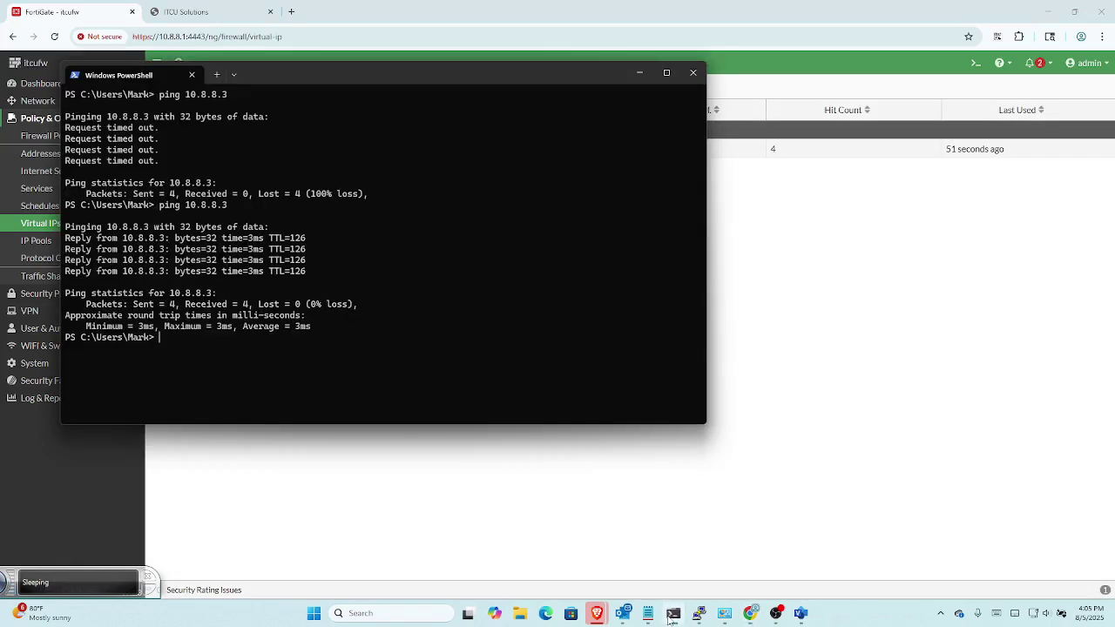
pyautogui.press('Up')
pyautogui.press('Return')
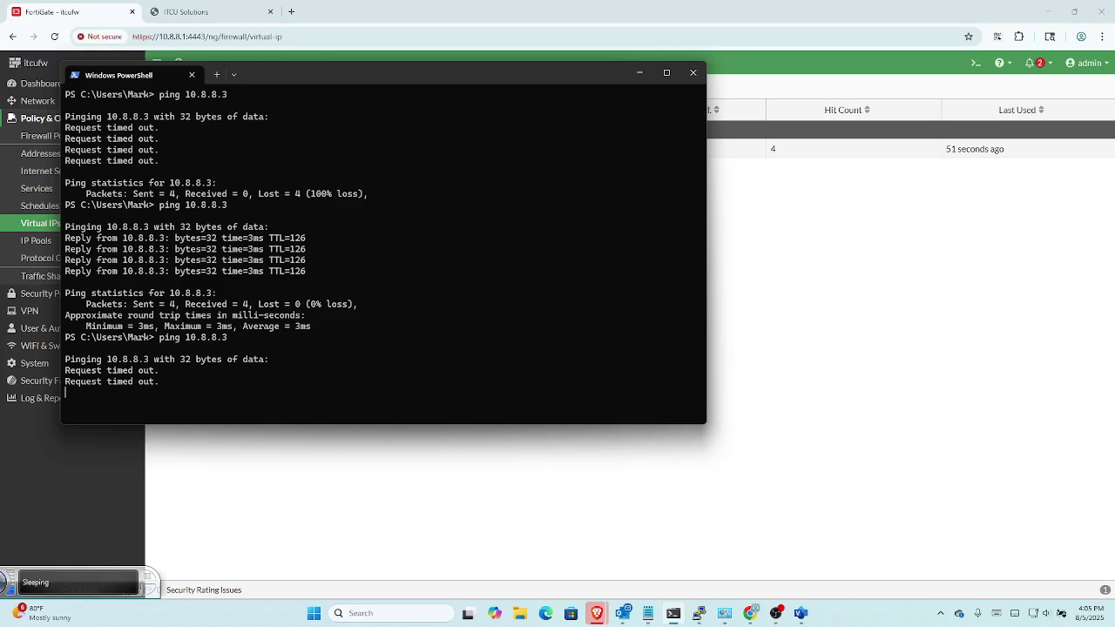
pyautogui.click(639, 73)
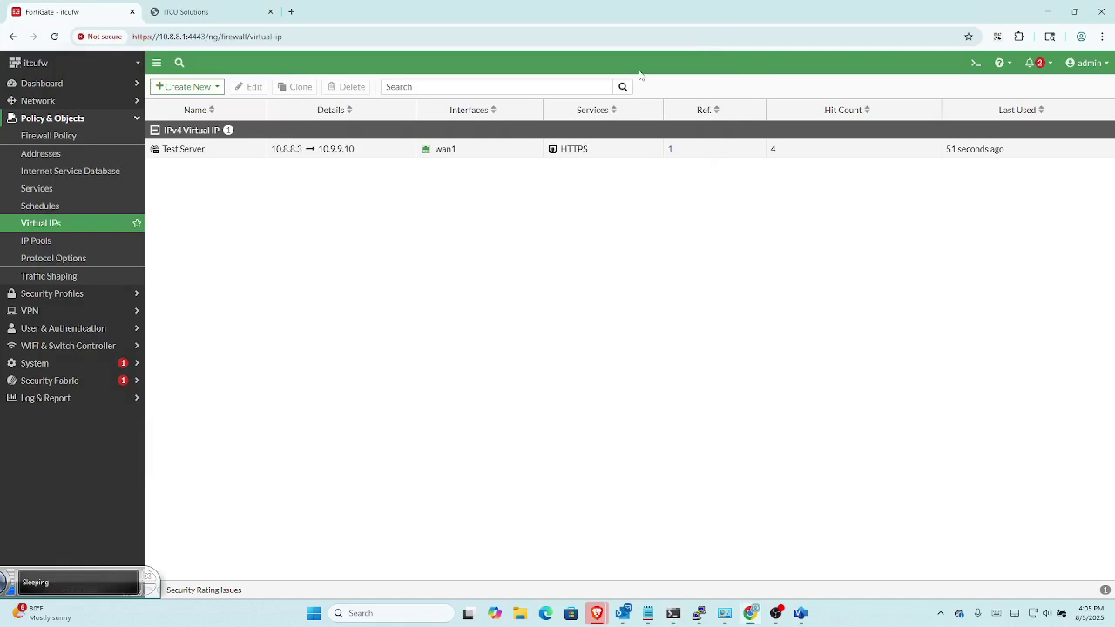
# Step: Reload the 10.8.8.3 web page in Chrome to test HTTP access through the filtered virtual IP
pyautogui.click(221, 22)
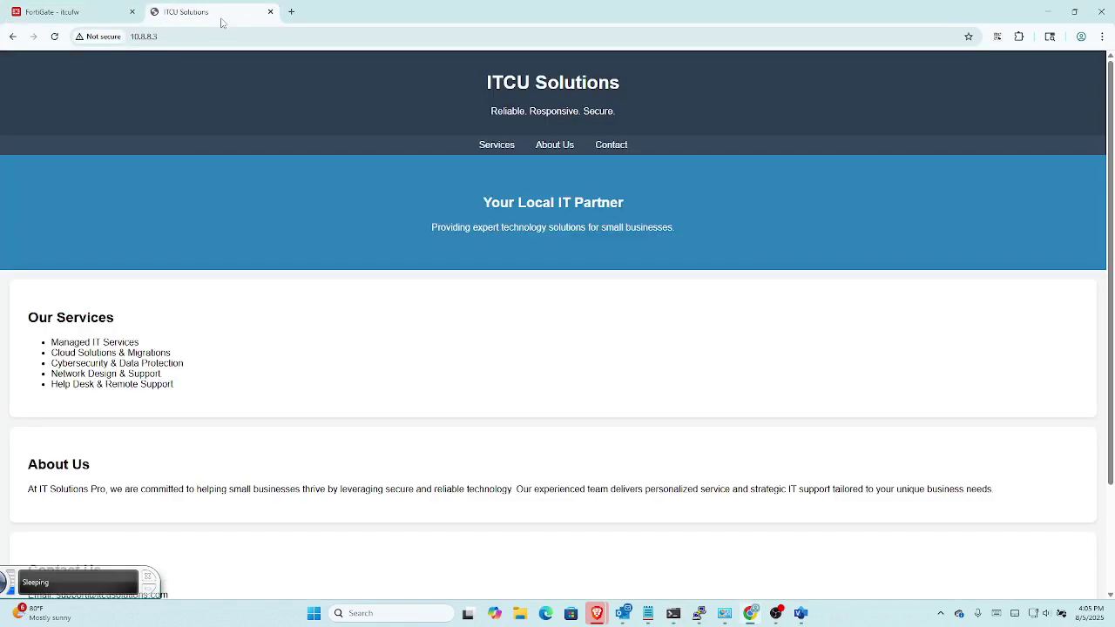
pyautogui.click(55, 36)
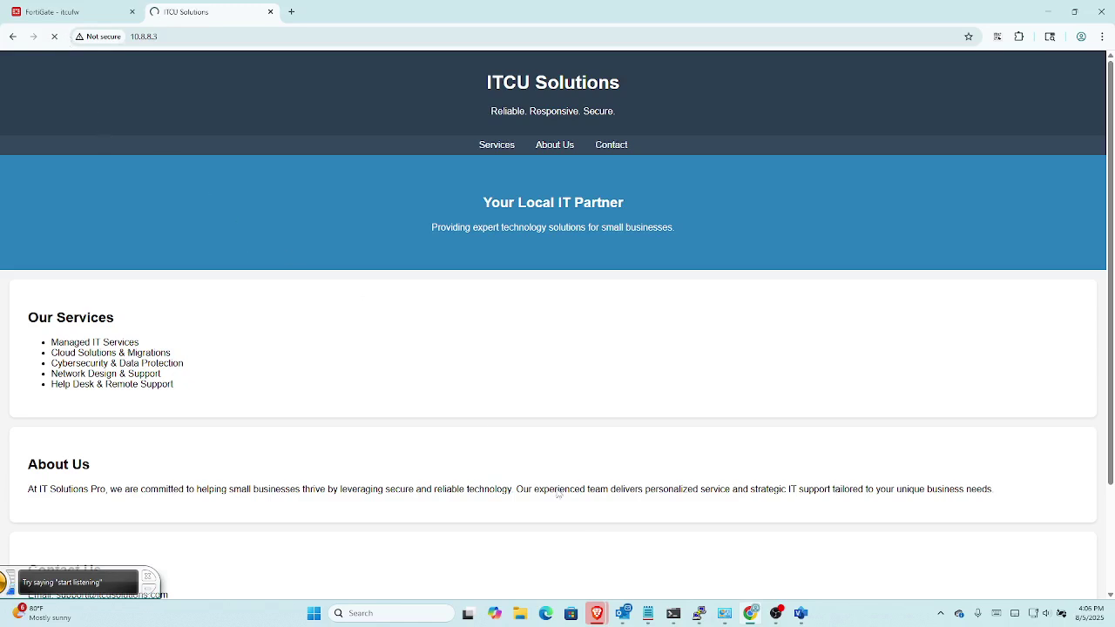
pyautogui.click(753, 613)
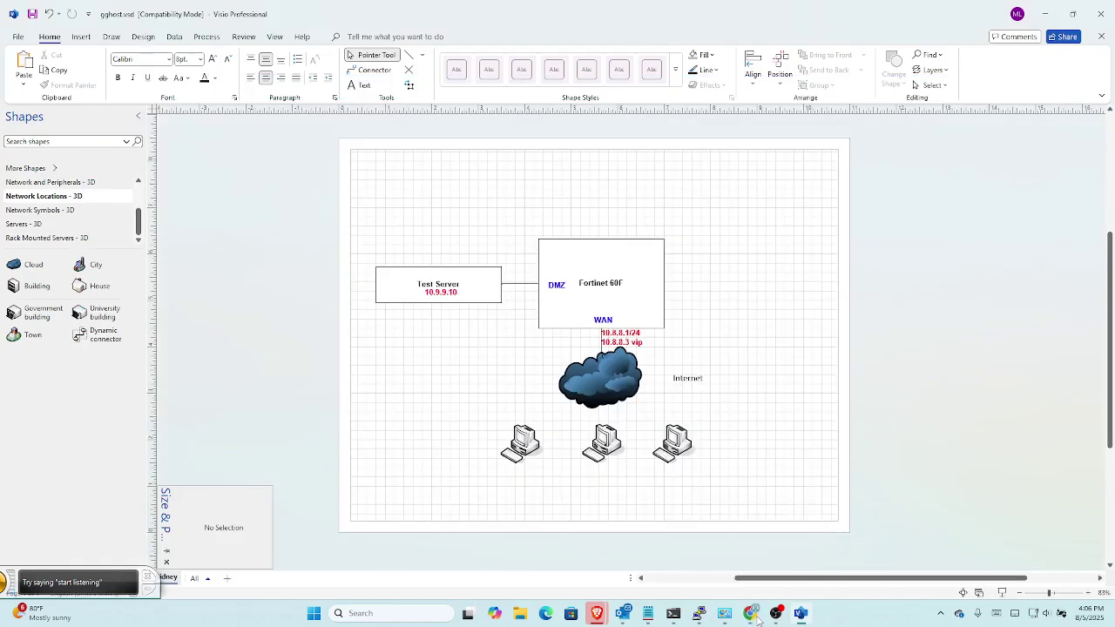
pyautogui.click(753, 613)
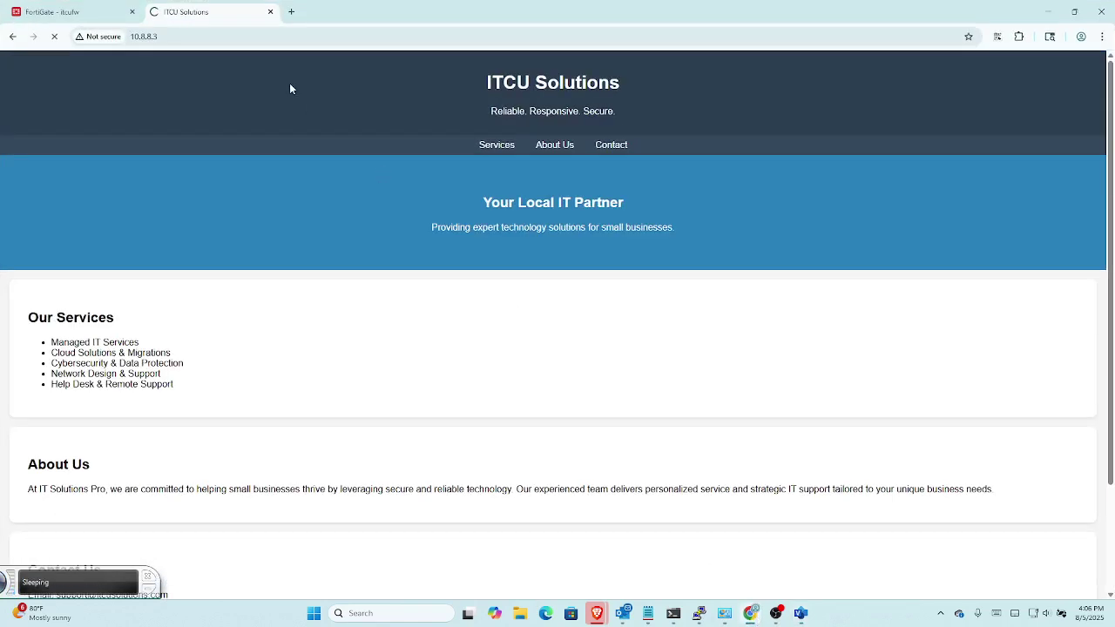
# Step: Add the HTTP service to the Test Server virtual IP's optional service filter alongside HTTPS, and save it
pyautogui.click(74, 11)
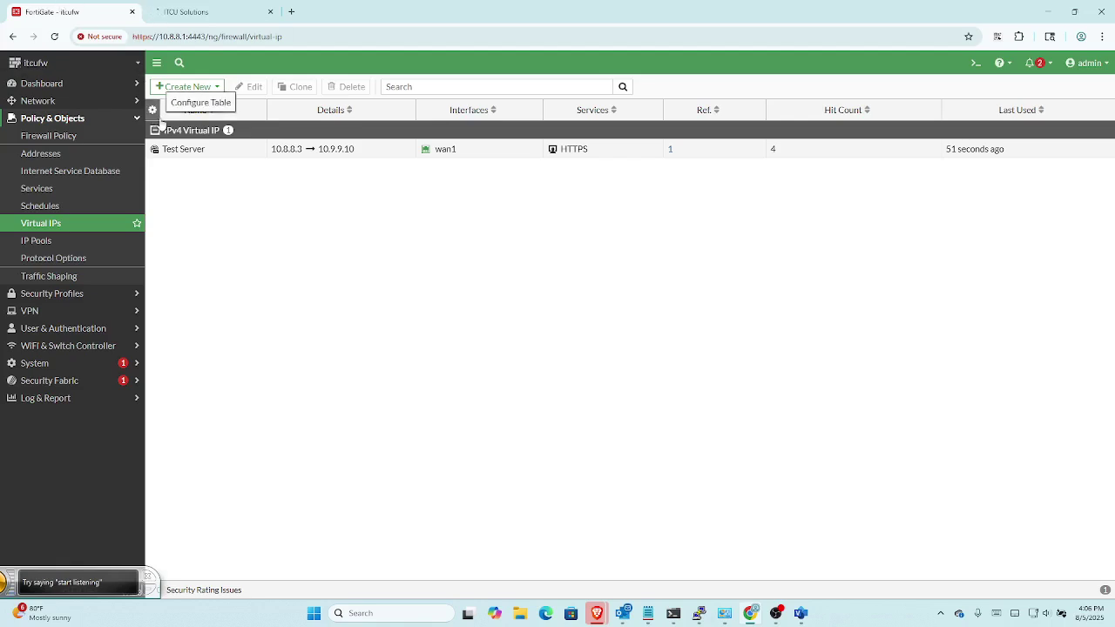
pyautogui.click(316, 155)
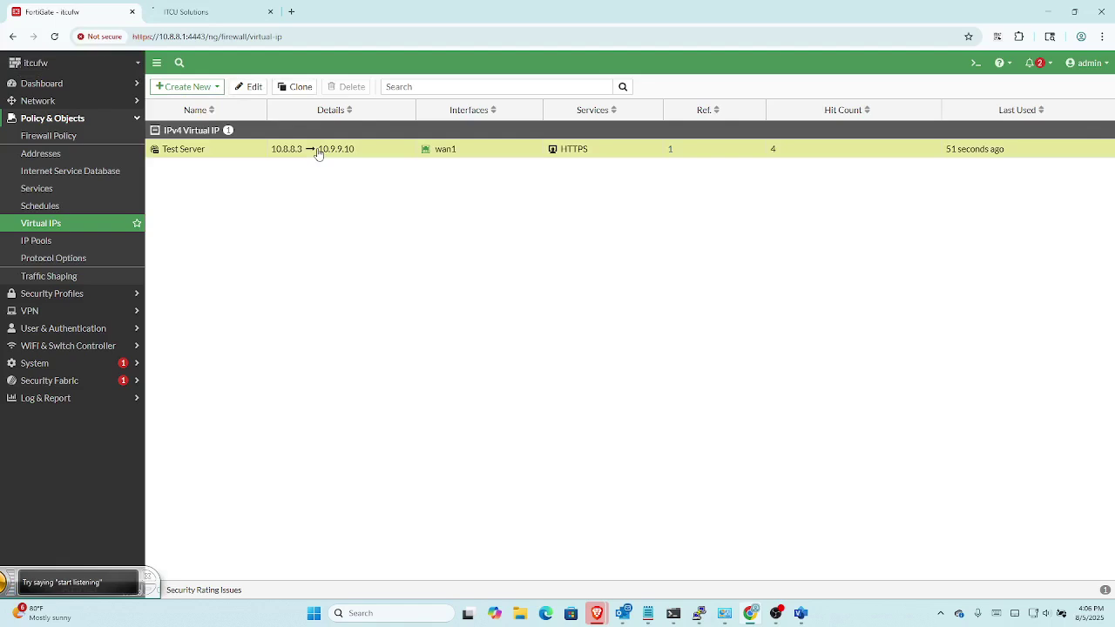
pyautogui.click(247, 87)
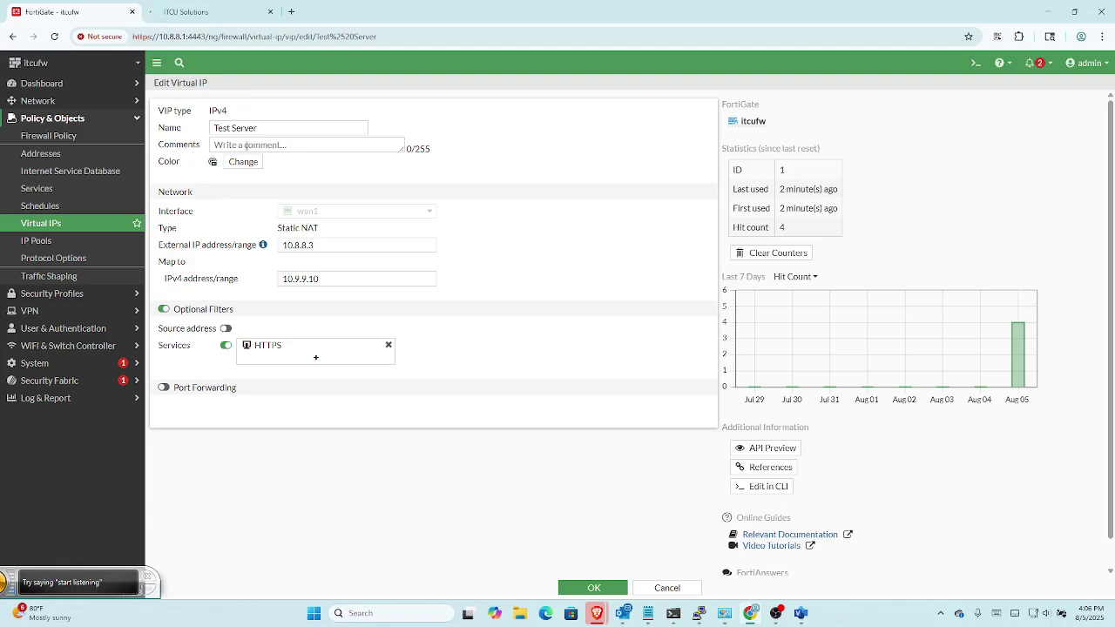
pyautogui.click(316, 359)
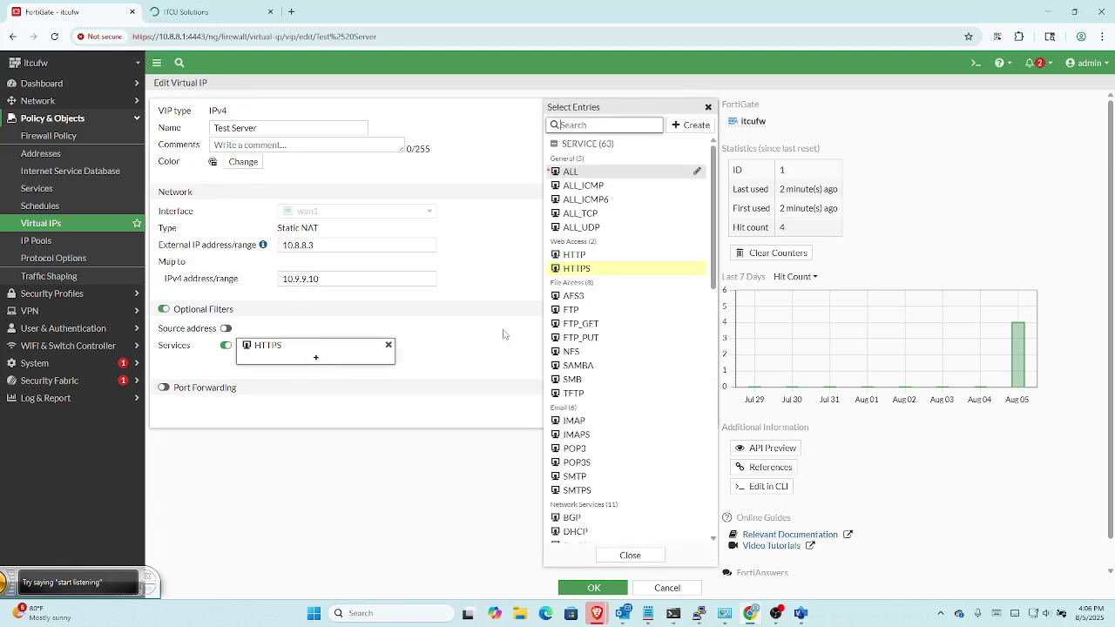
pyautogui.click(579, 256)
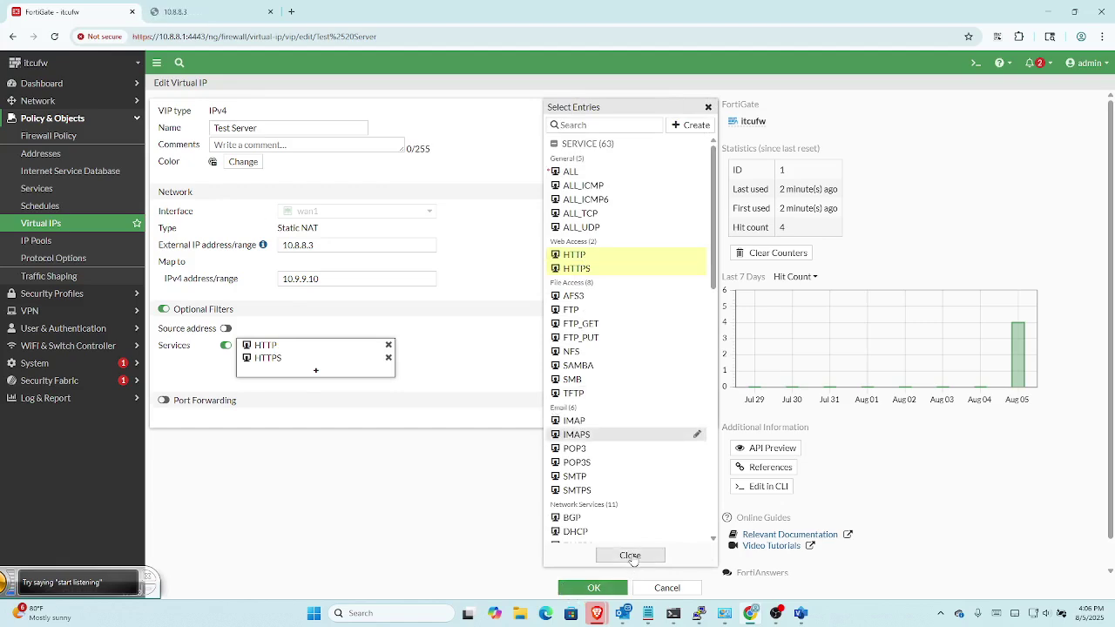
pyautogui.click(592, 589)
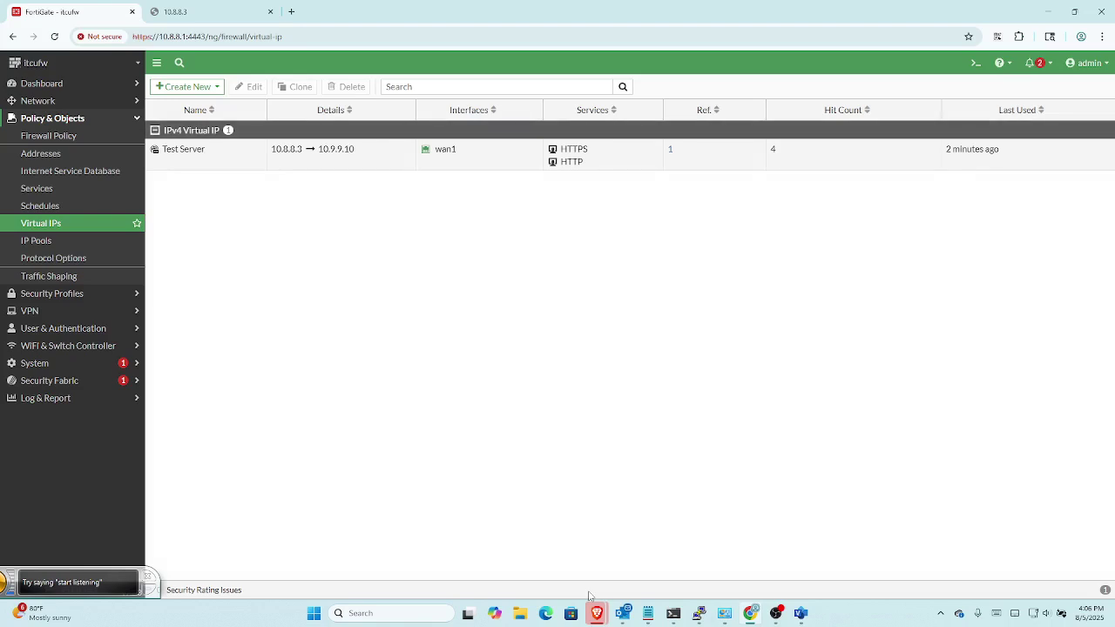
# Step: Reload the 10.8.8.3 web page to test HTTP access through the virtual IP, and return to the FortiGate page
pyautogui.click(195, 9)
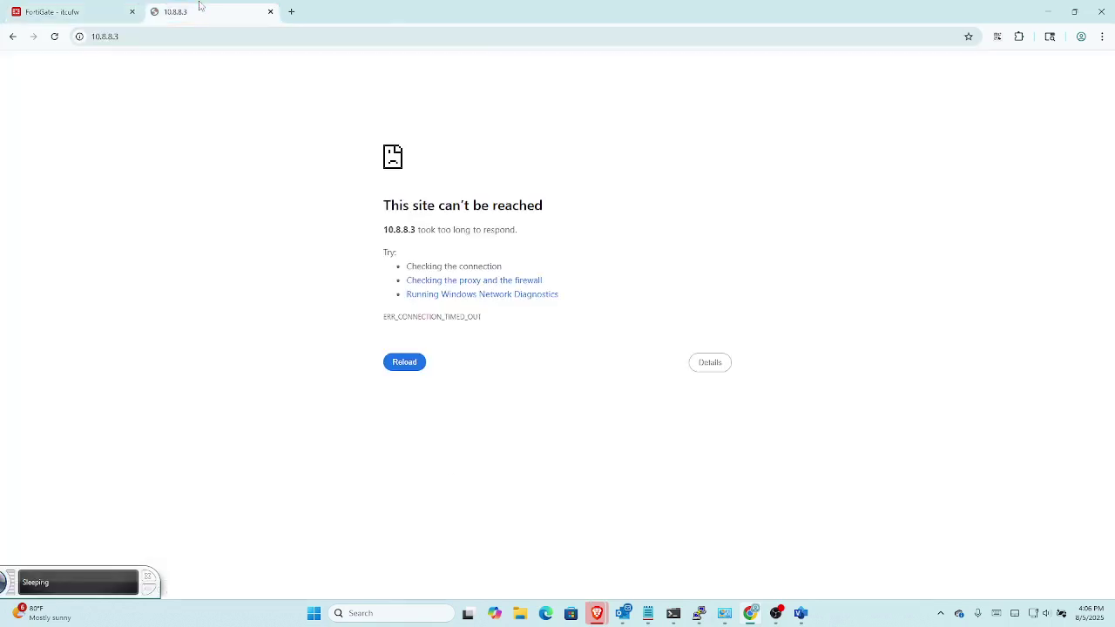
pyautogui.click(393, 362)
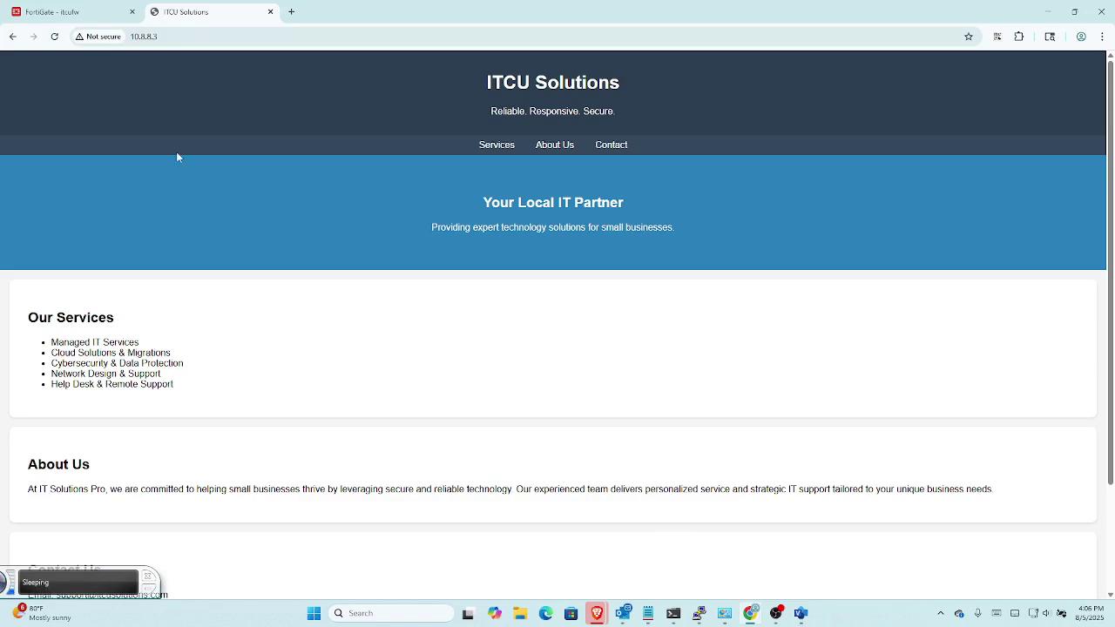
pyautogui.click(50, 8)
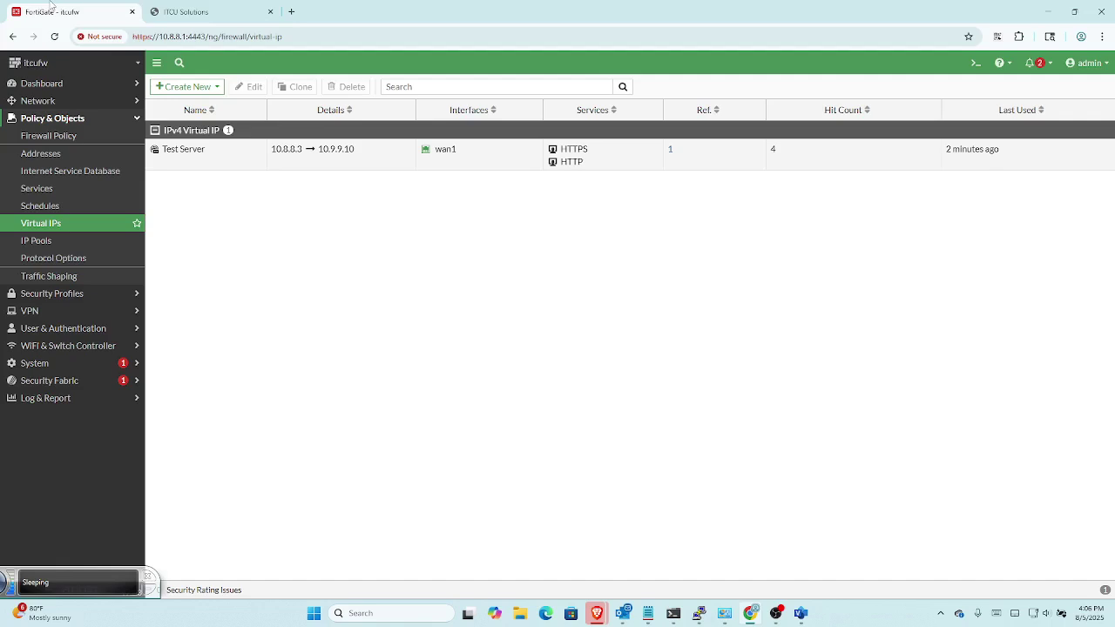
pyautogui.click(335, 151)
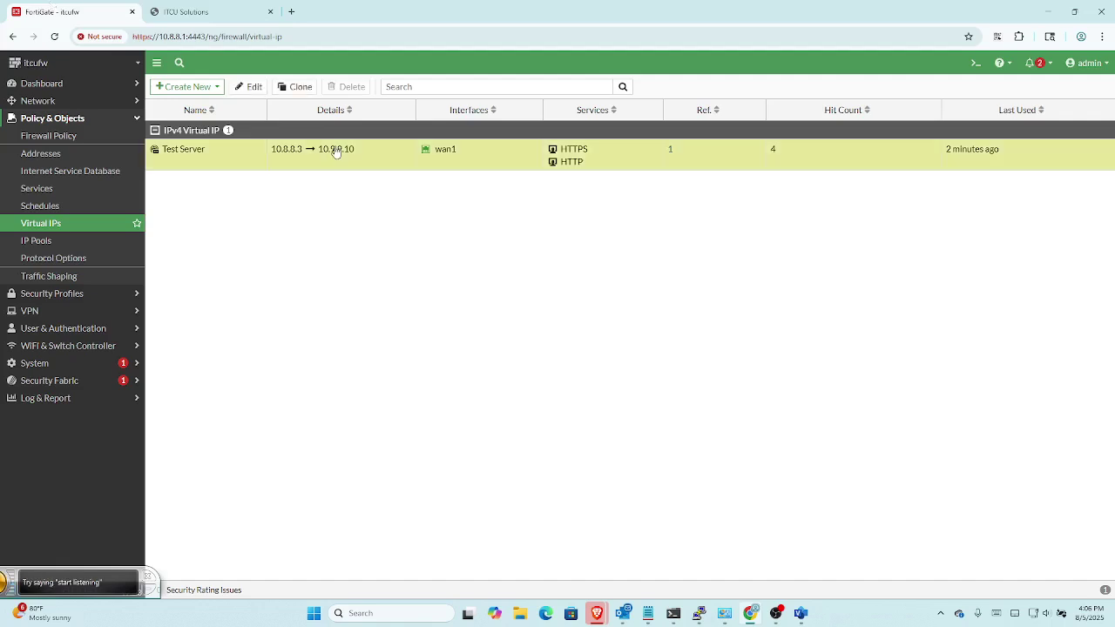
pyautogui.click(260, 91)
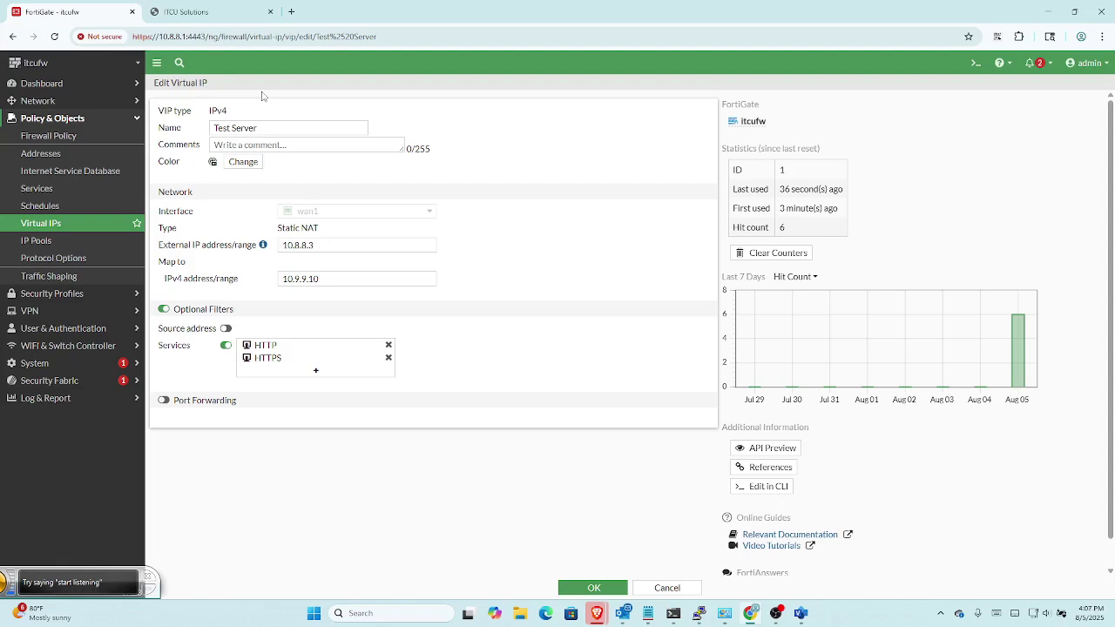
pyautogui.click(226, 329)
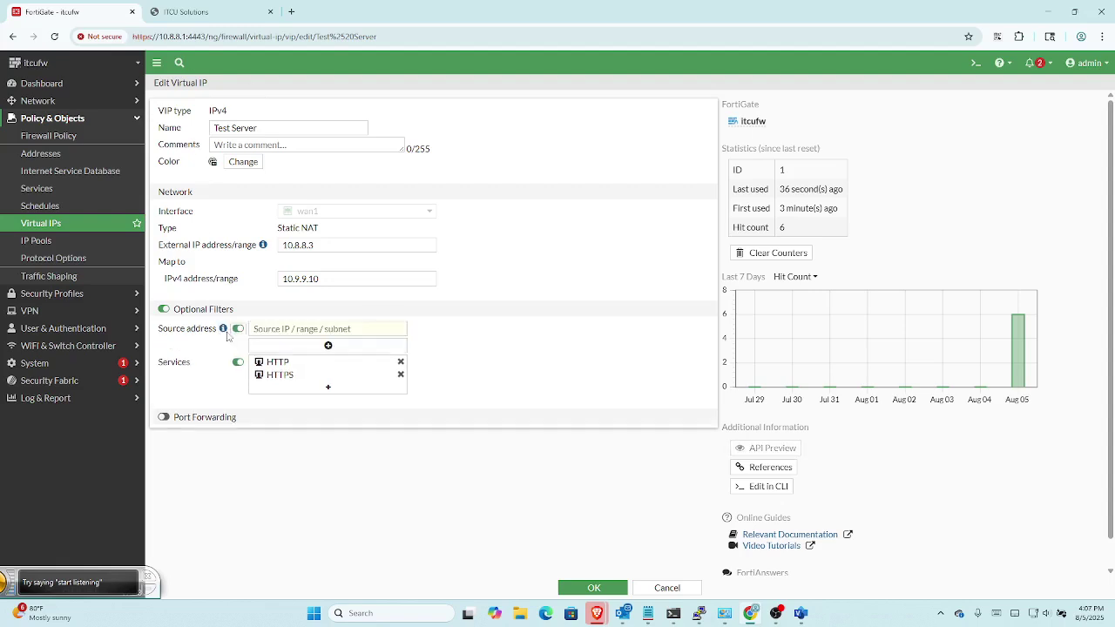
pyautogui.click(316, 345)
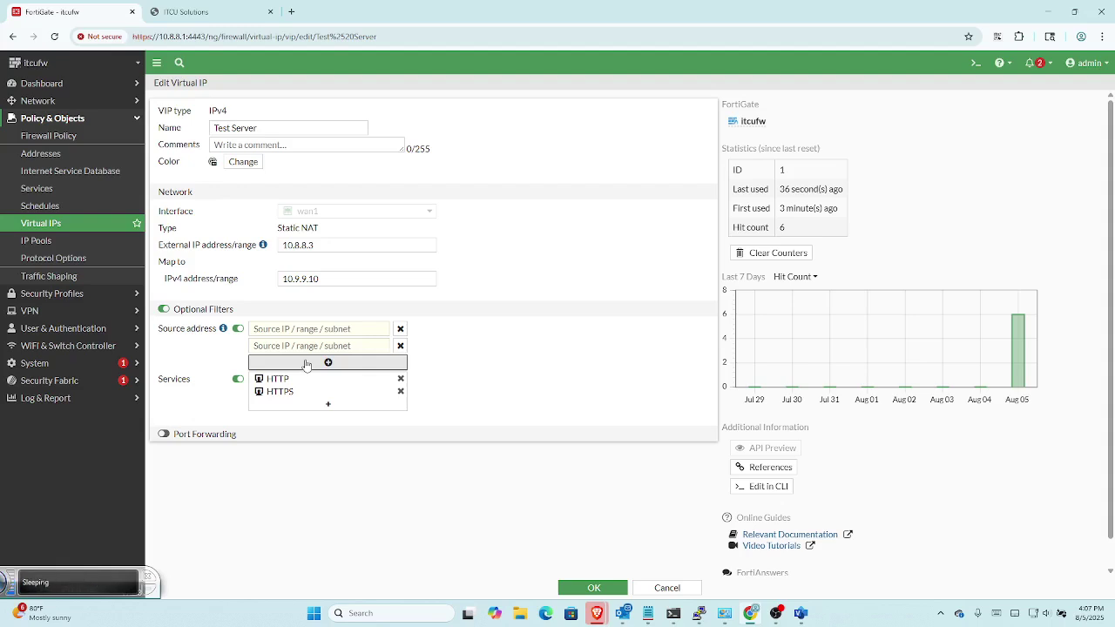
pyautogui.click(400, 380)
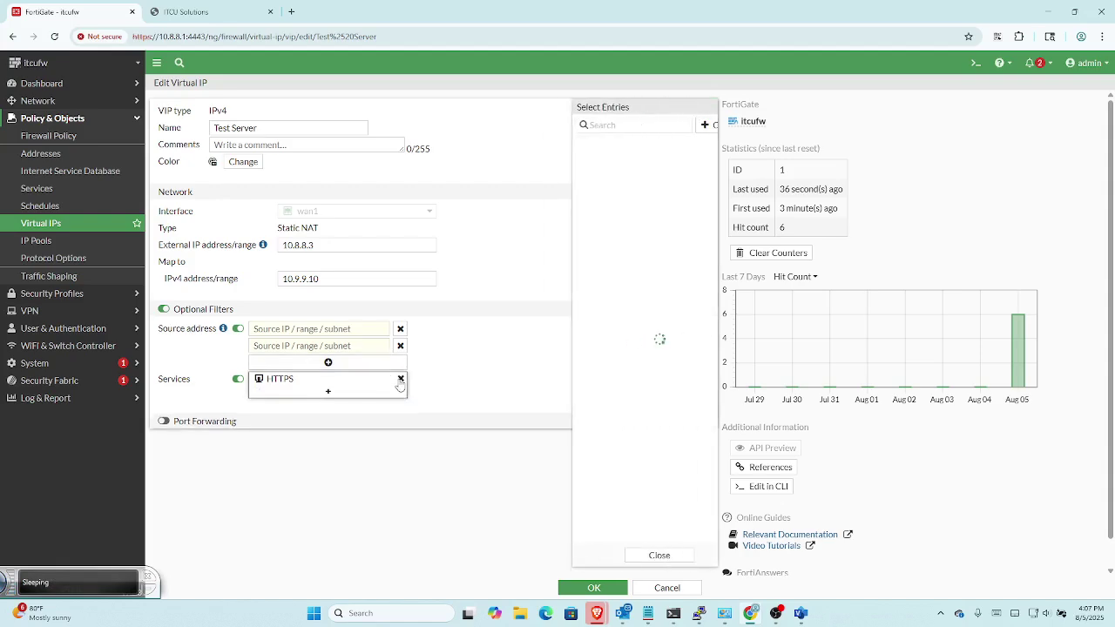
pyautogui.click(400, 380)
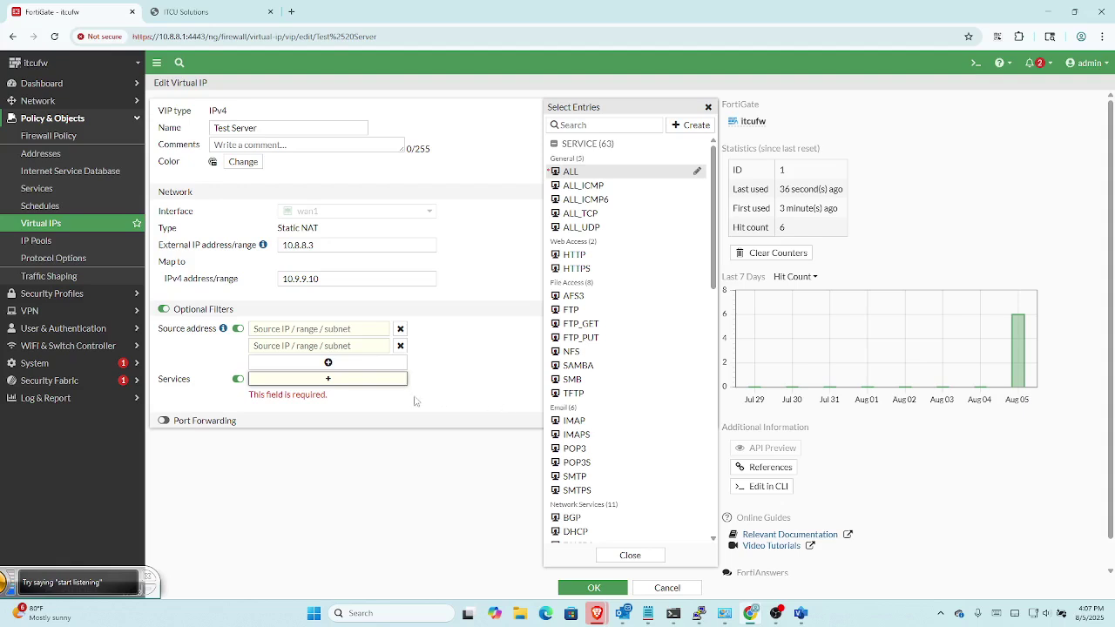
pyautogui.click(240, 331)
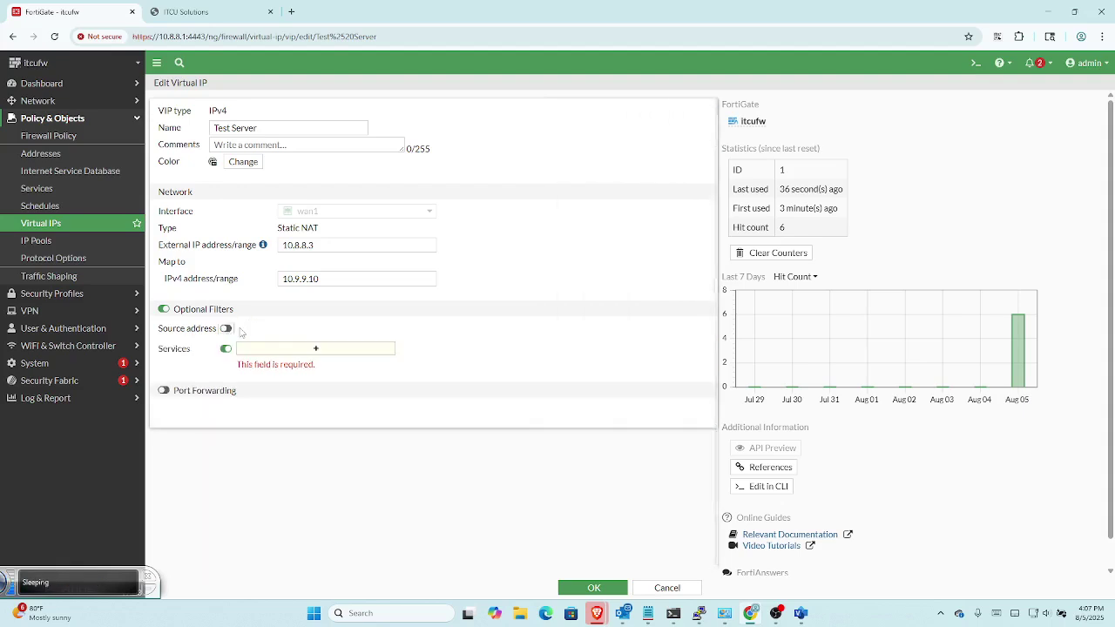
pyautogui.click(228, 349)
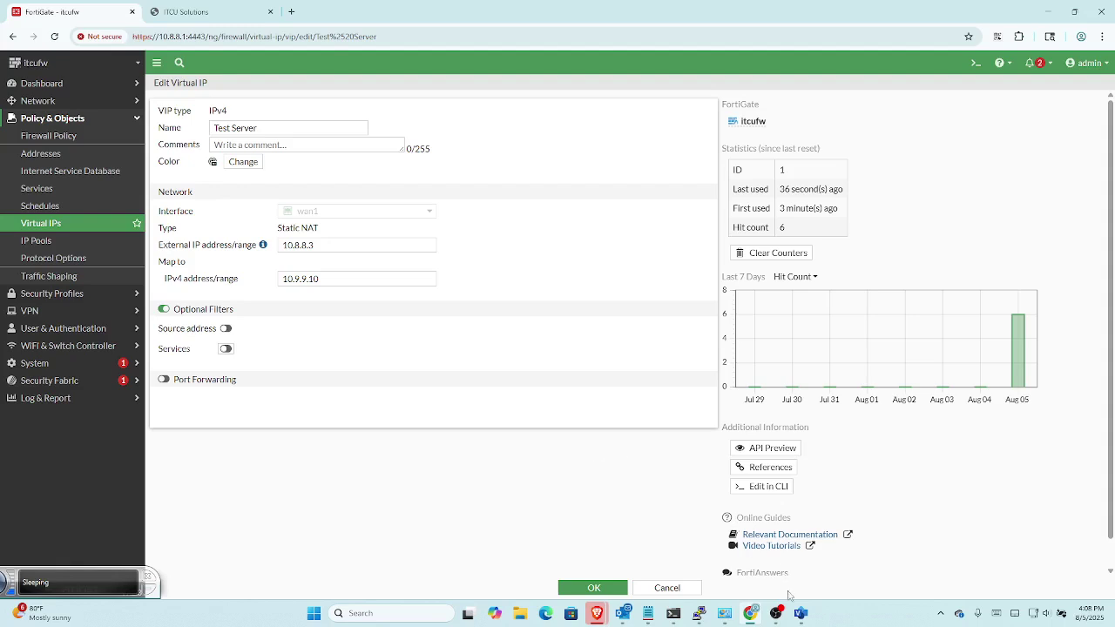
# Step: Review the network diagram in Visio, return to the FortiGate page in Chrome, and discard the Test Server virtual IP edits
pyautogui.click(807, 620)
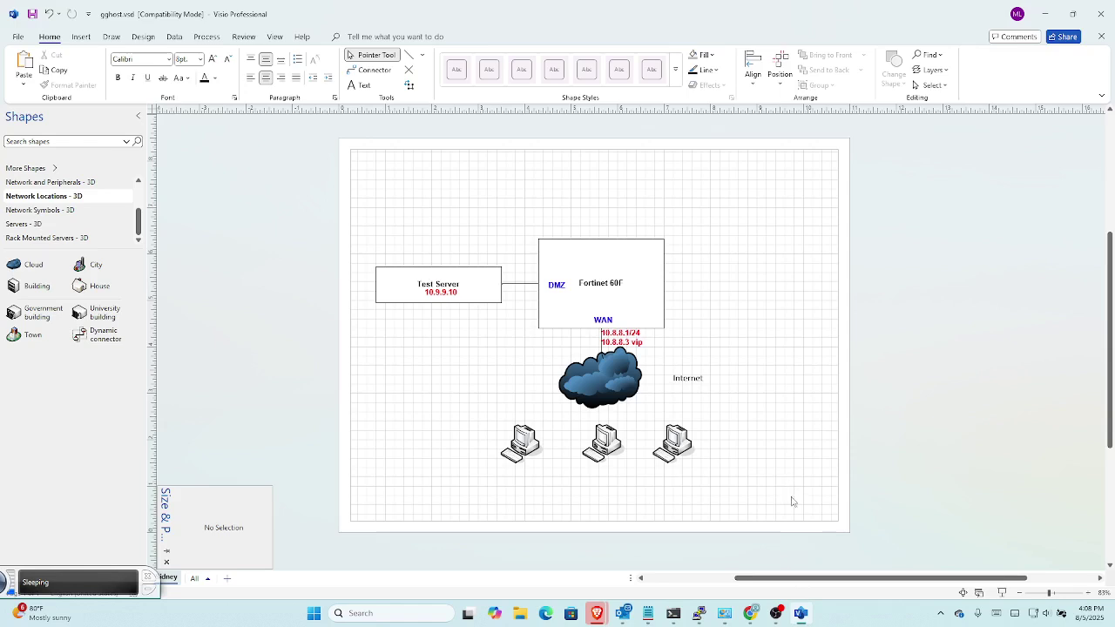
pyautogui.click(753, 615)
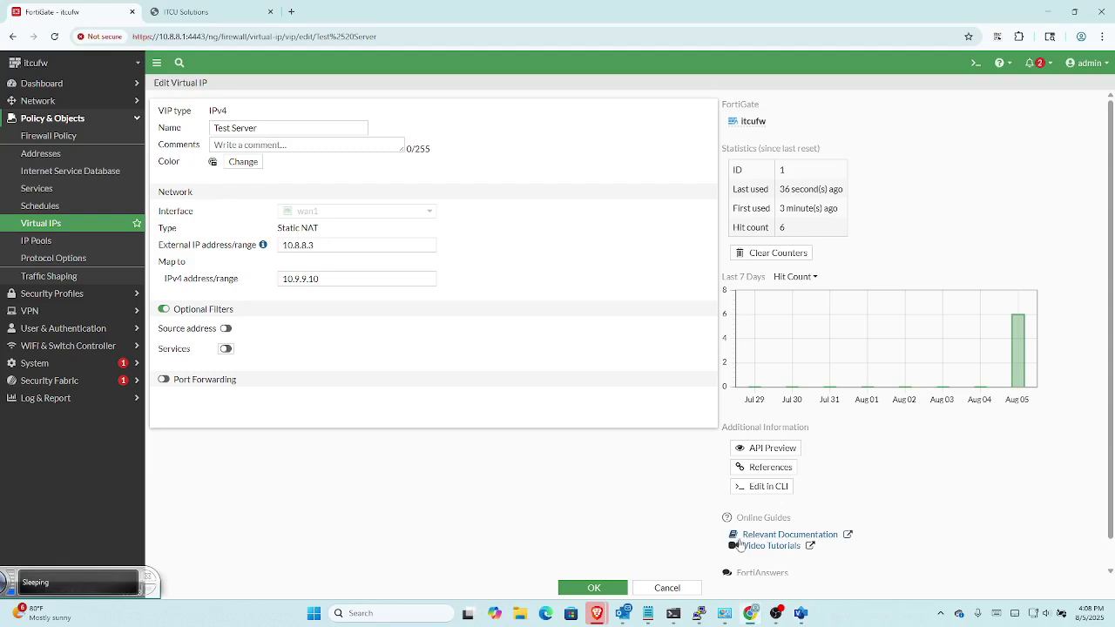
pyautogui.click(661, 589)
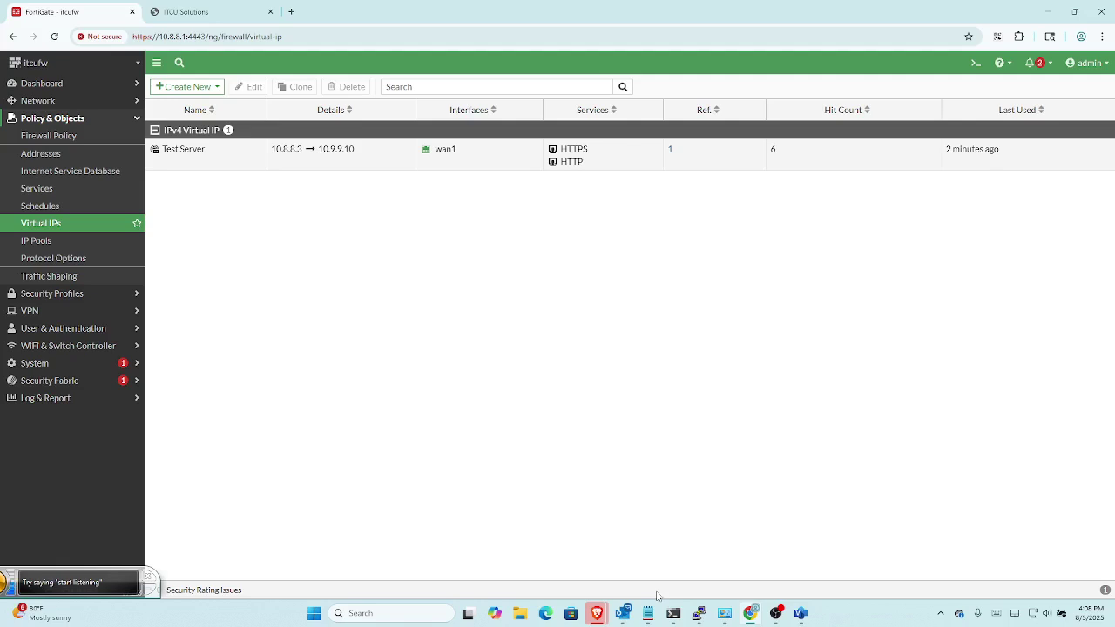
pyautogui.click(344, 152)
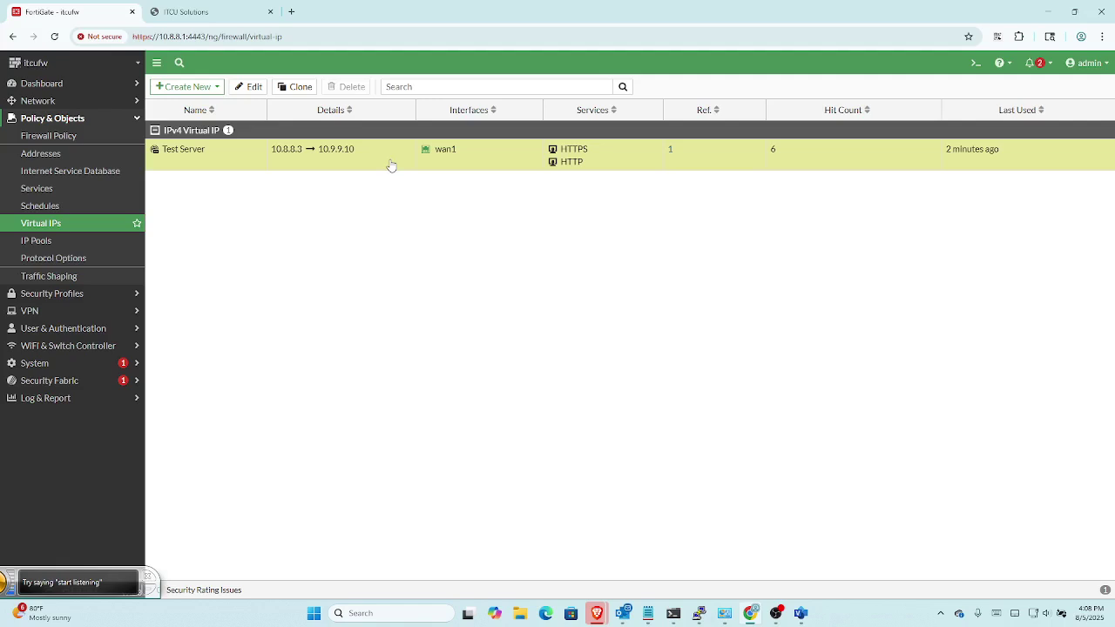
pyautogui.click(89, 141)
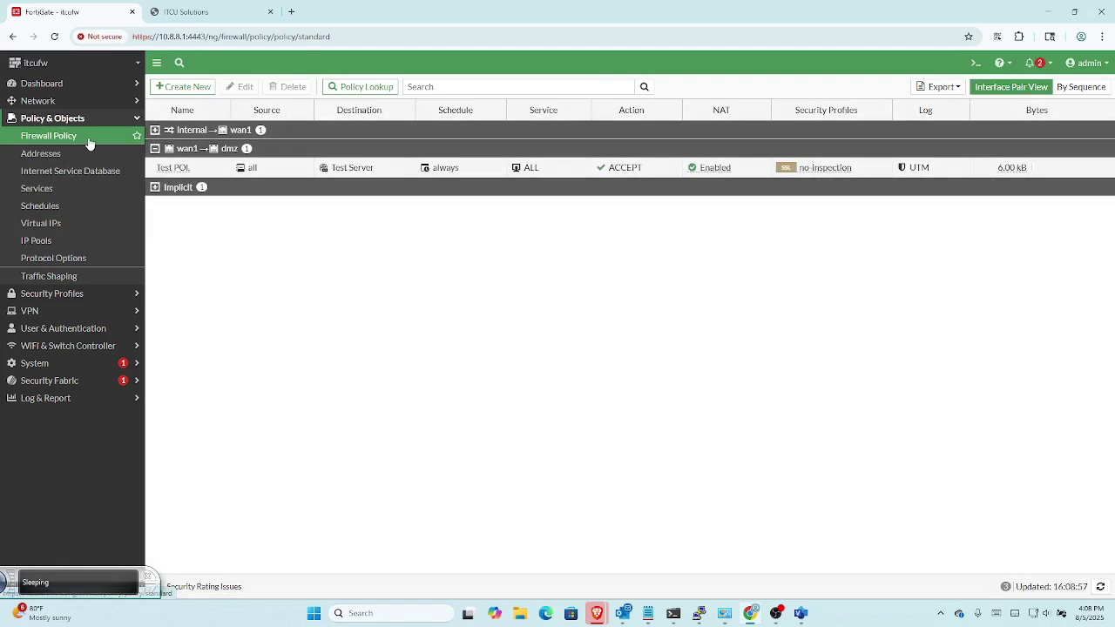
# Step: Start a new virtual IP named "Test PF" on the wan1 interface
pyautogui.click(78, 224)
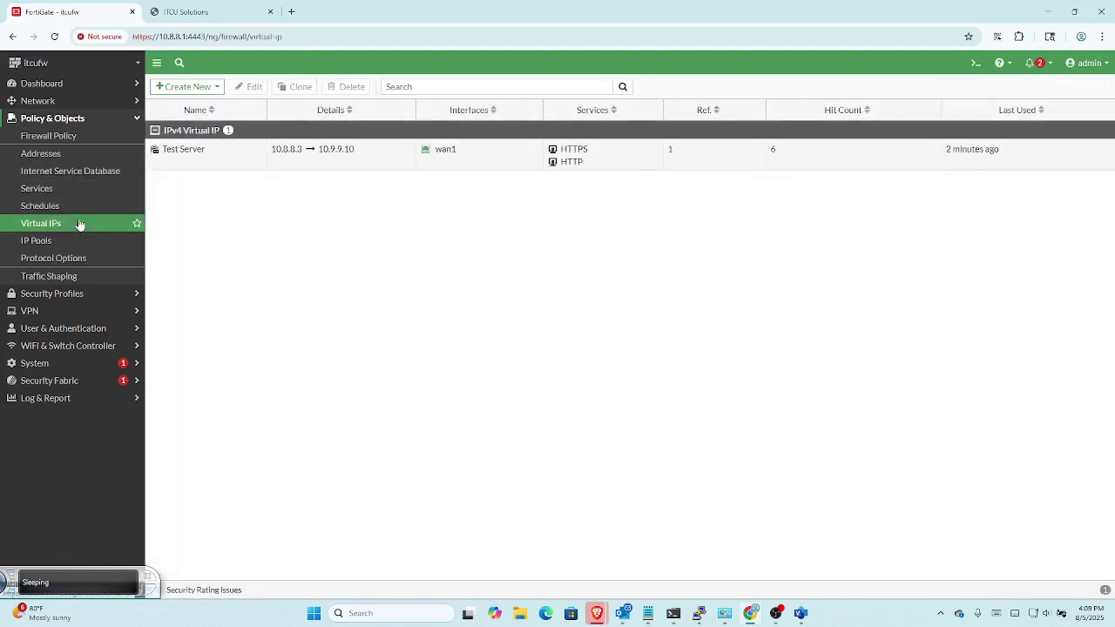
pyautogui.click(168, 88)
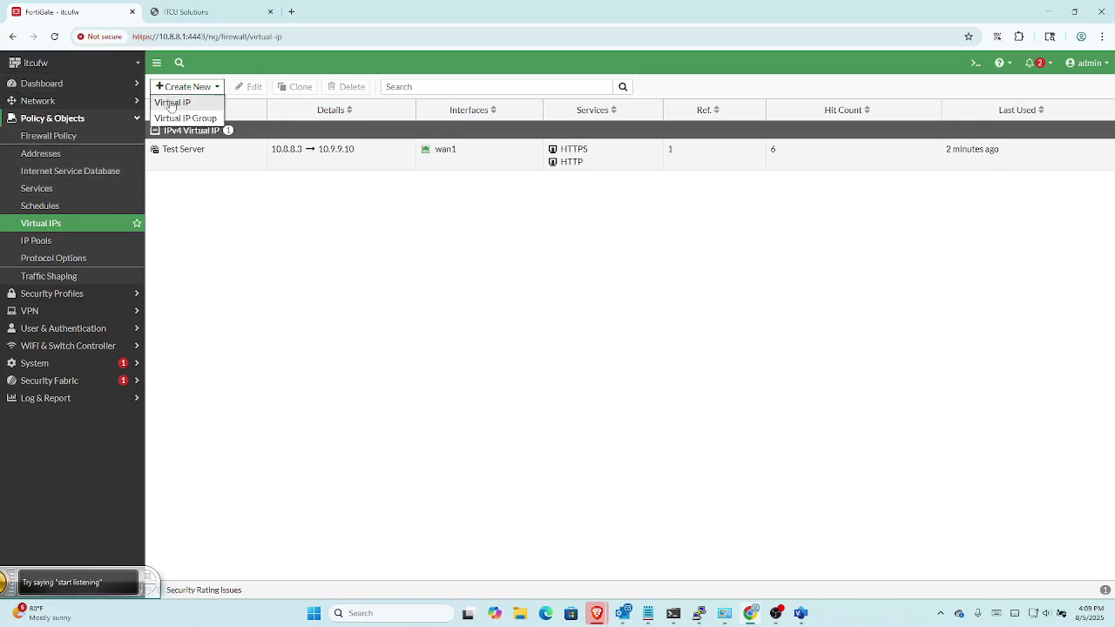
pyautogui.click(172, 102)
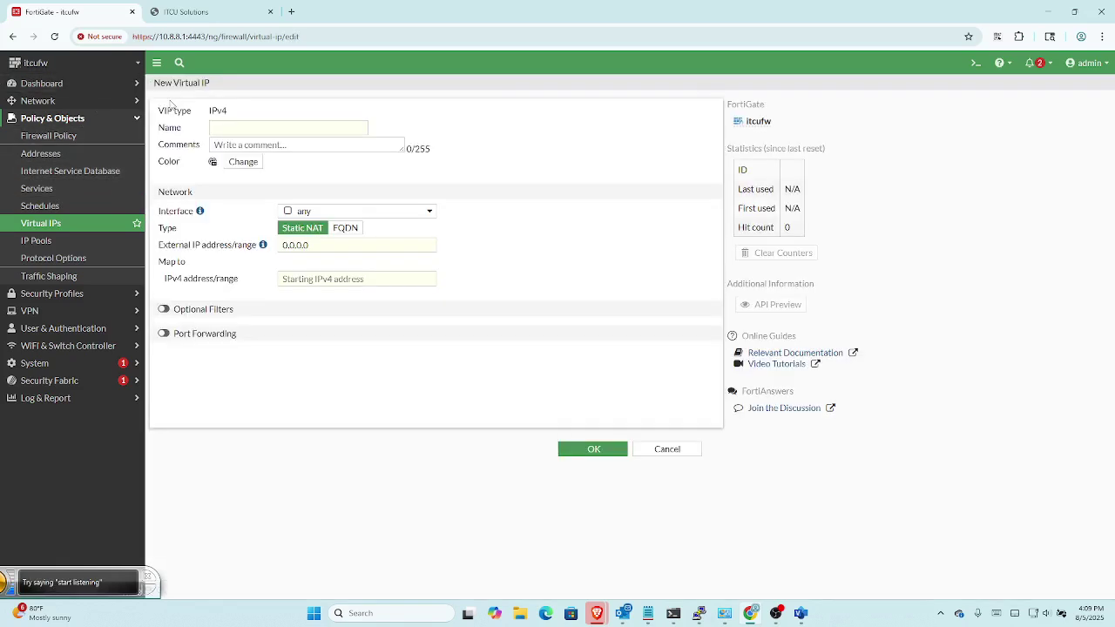
pyautogui.click(234, 129)
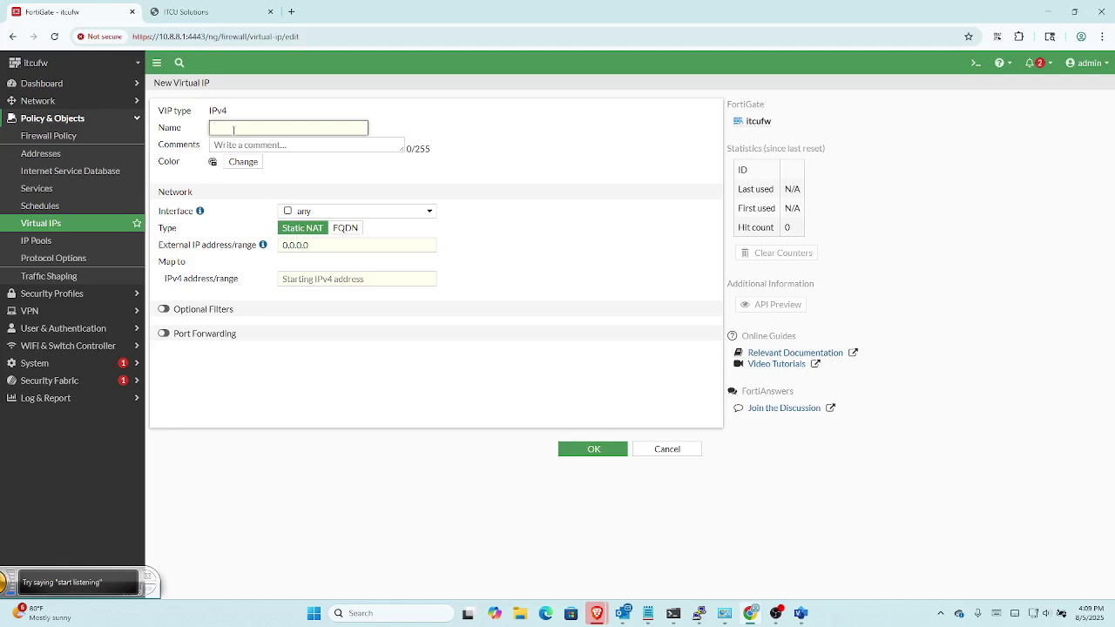
pyautogui.write('Test ')
pyautogui.write('PI')
pyautogui.click(417, 213)
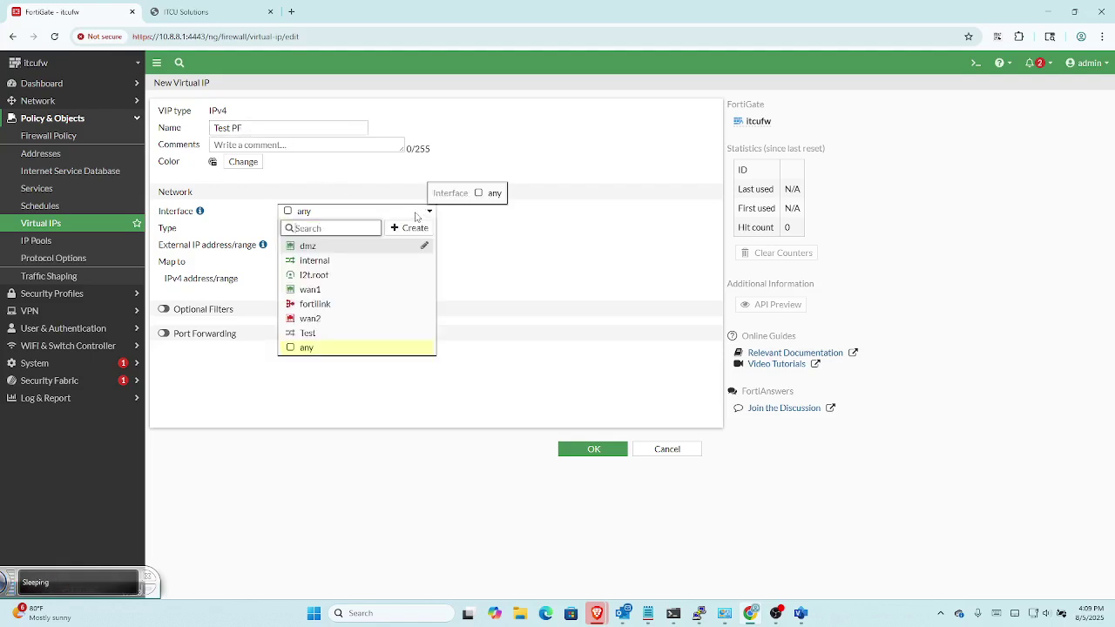
pyautogui.click(394, 291)
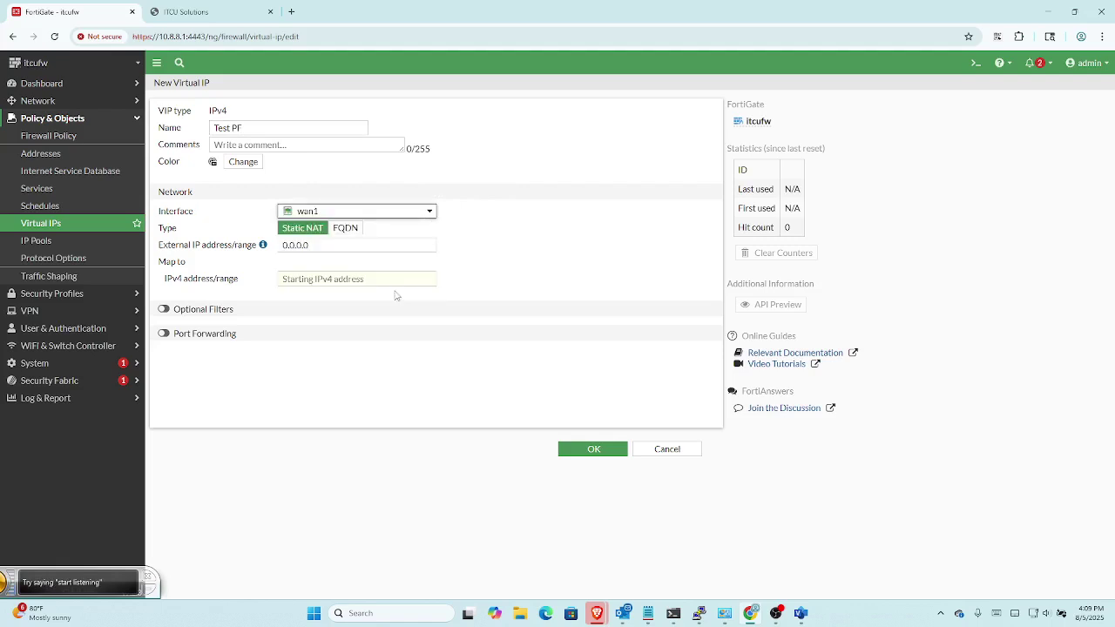
# Step: Set the new virtual IP's external IP address to 10.8.8.1
pyautogui.click(362, 246)
pyautogui.press('BackSpace')
pyautogui.press('BackSpace')
pyautogui.press('BackSpace')
pyautogui.press('BackSpace')
pyautogui.press('BackSpace')
pyautogui.press('BackSpace')
pyautogui.press('BackSpace')
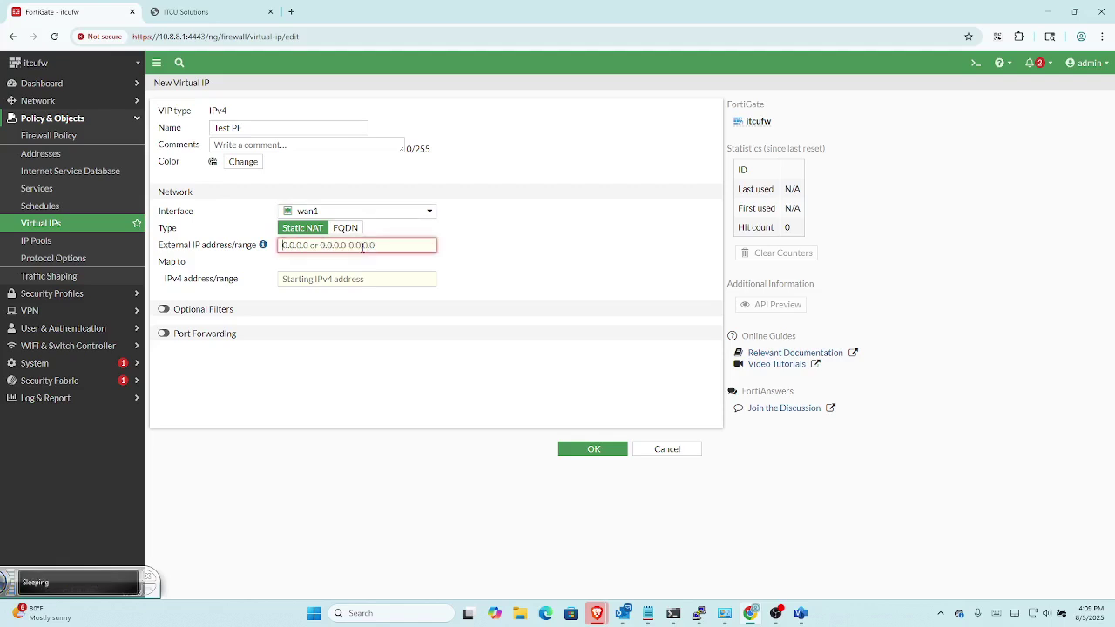
pyautogui.write('10.8.8.1')
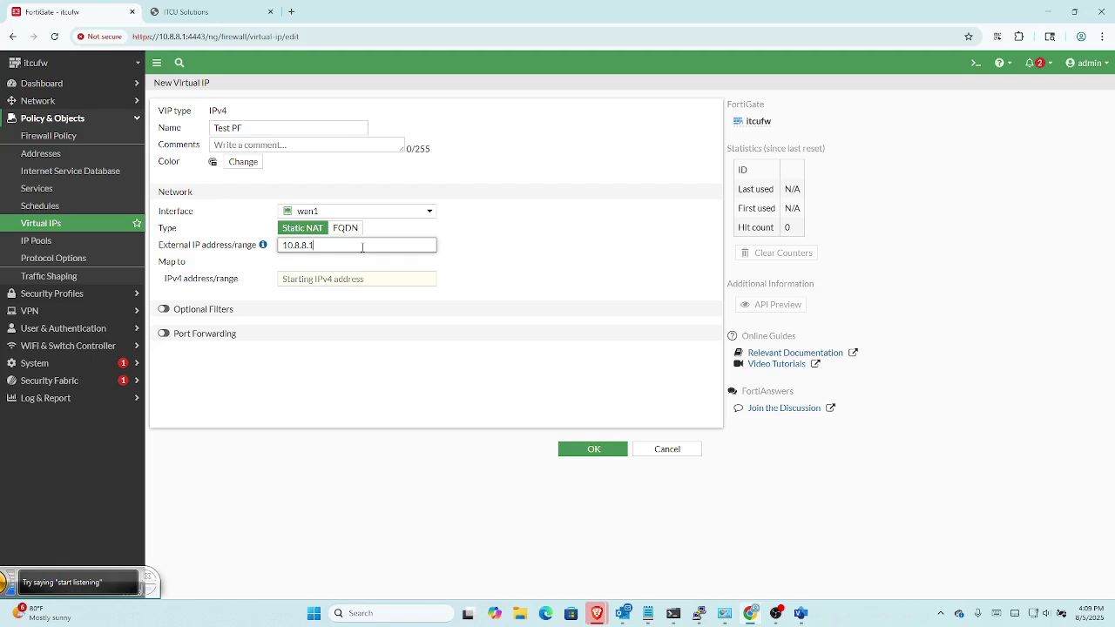
# Step: Enable port forwarding for the Test PF virtual IP, and set the external service port to 80
pyautogui.click(175, 337)
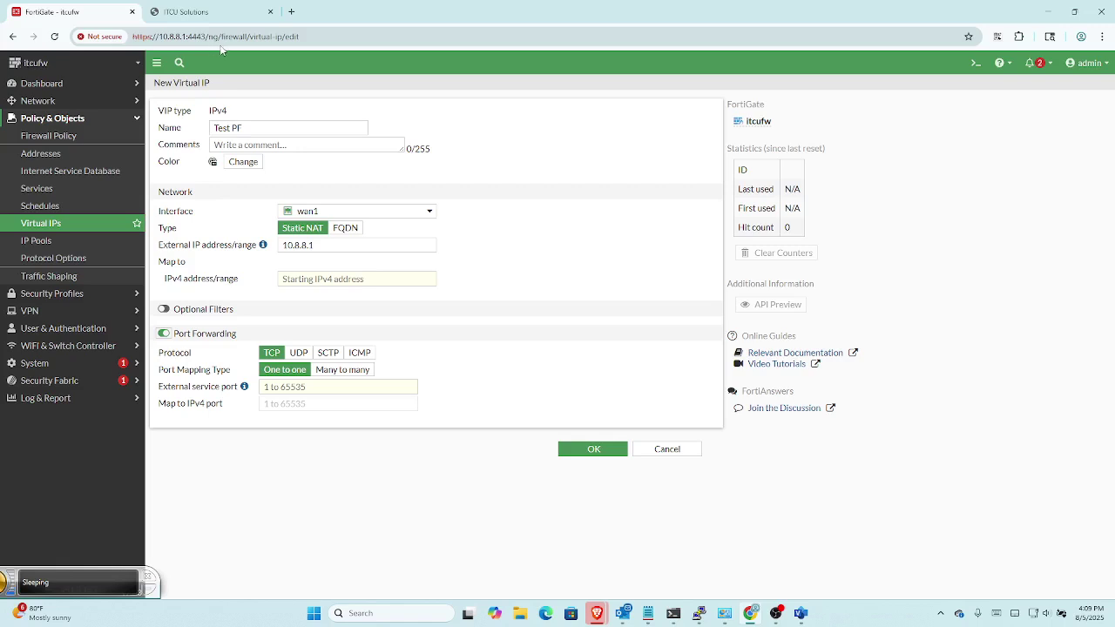
pyautogui.click(307, 388)
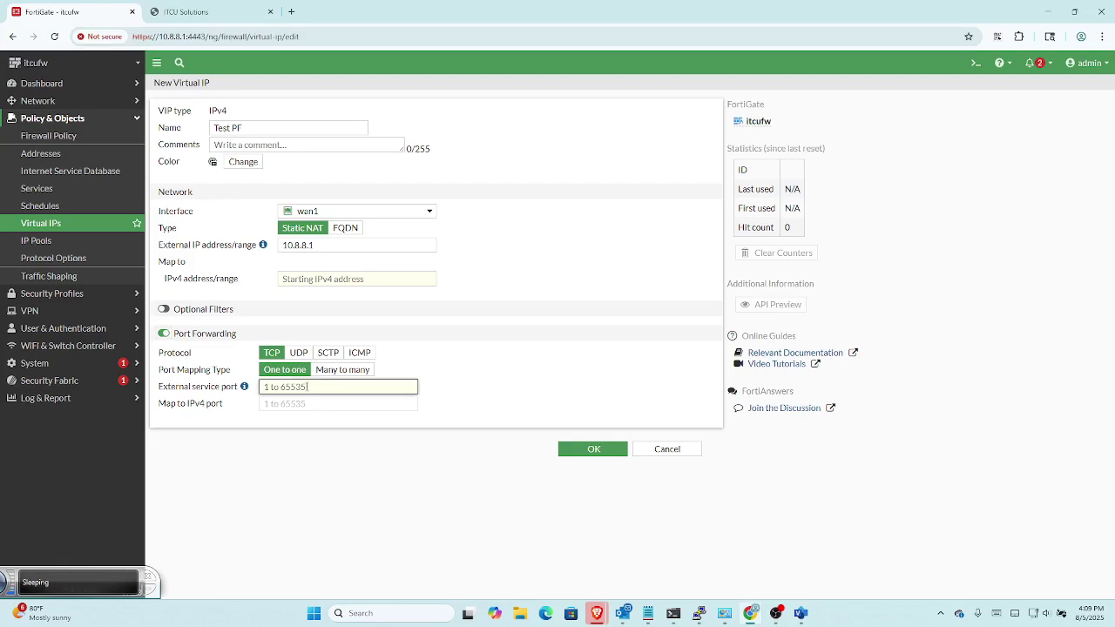
pyautogui.write('port')
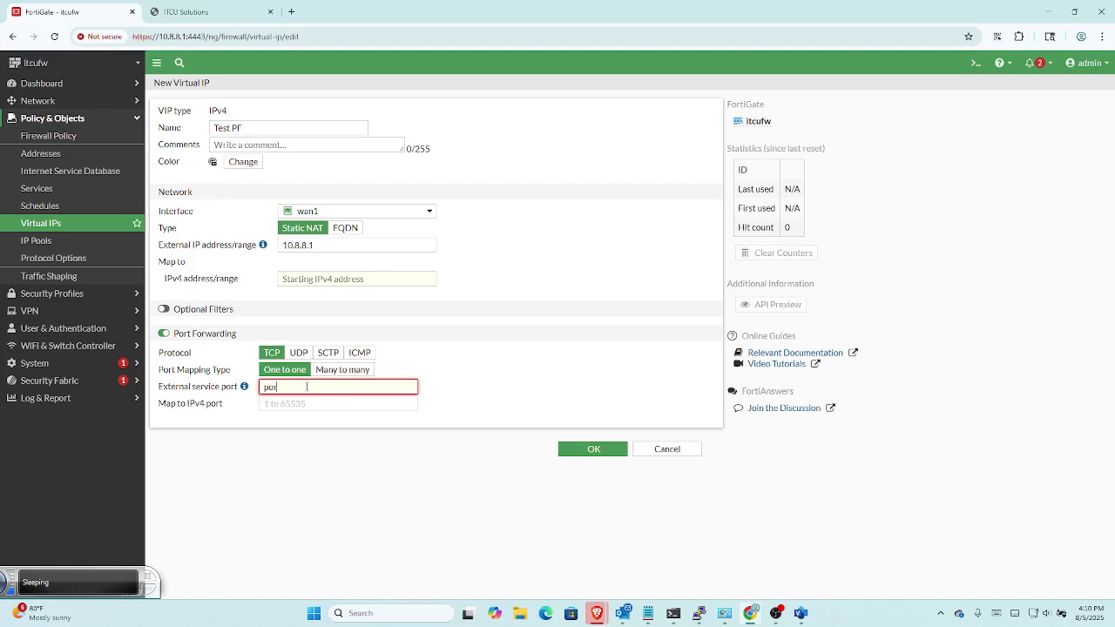
pyautogui.press('BackSpace')
pyautogui.press('BackSpace')
pyautogui.press('BackSpace')
pyautogui.write('80')
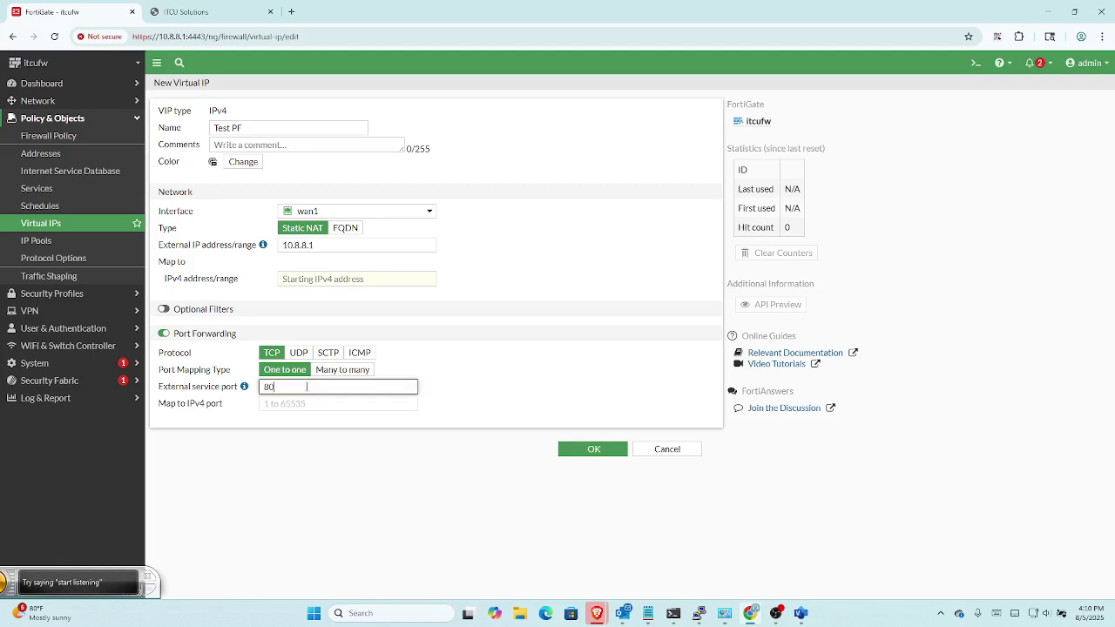
pyautogui.click(314, 410)
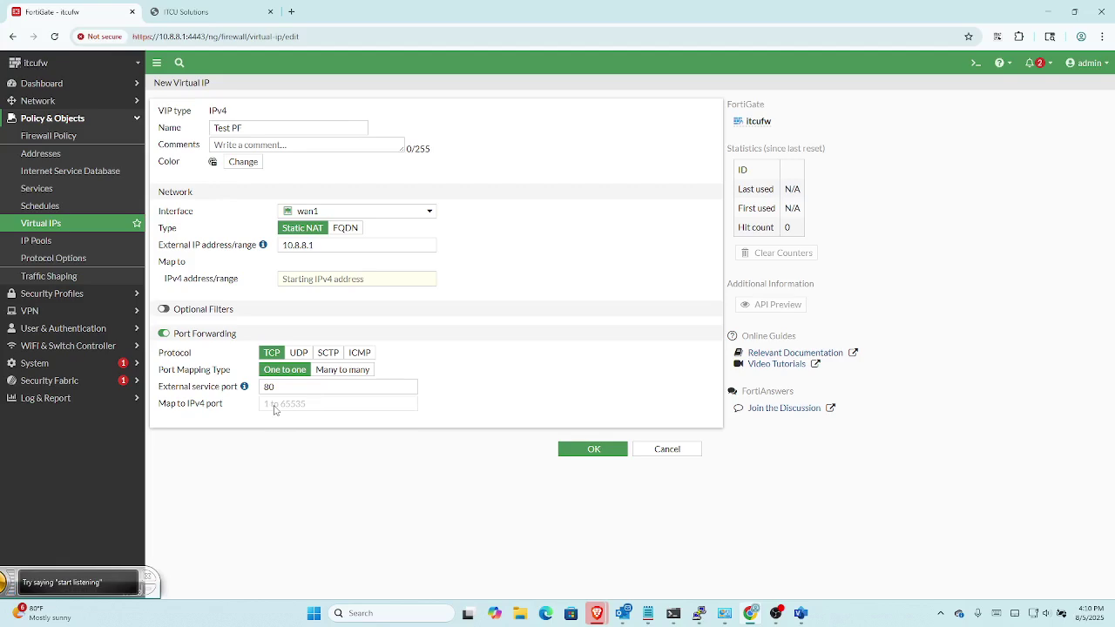
# Step: Map the Test PF virtual IP to IPv4 address 10.9.9.10 and port 80, and save it
pyautogui.click(297, 384)
pyautogui.click(282, 408)
pyautogui.click(352, 278)
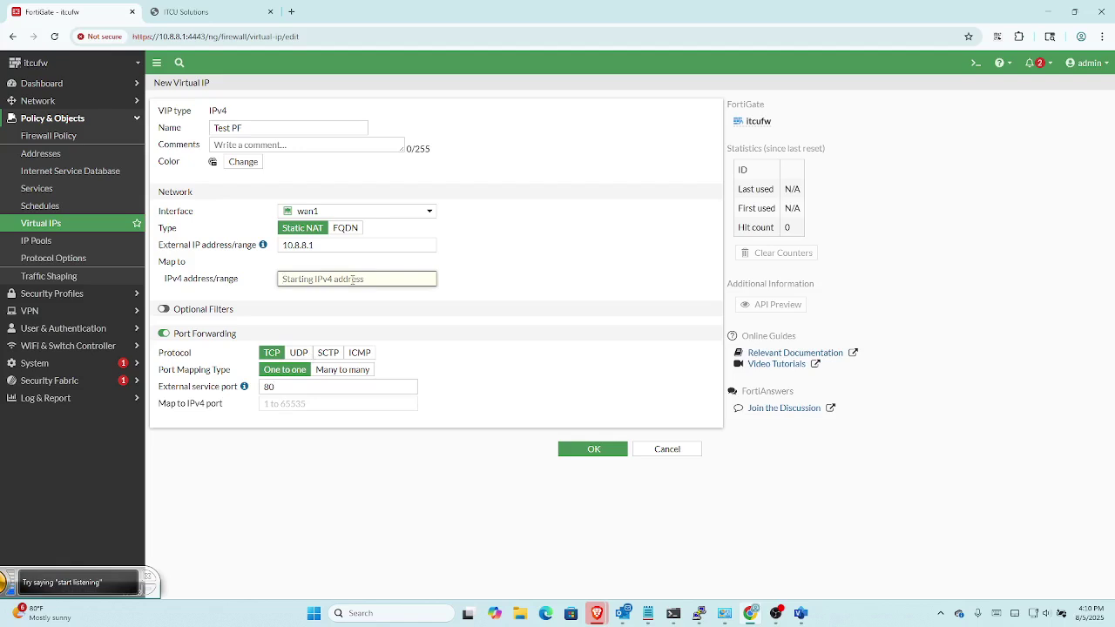
pyautogui.write('10')
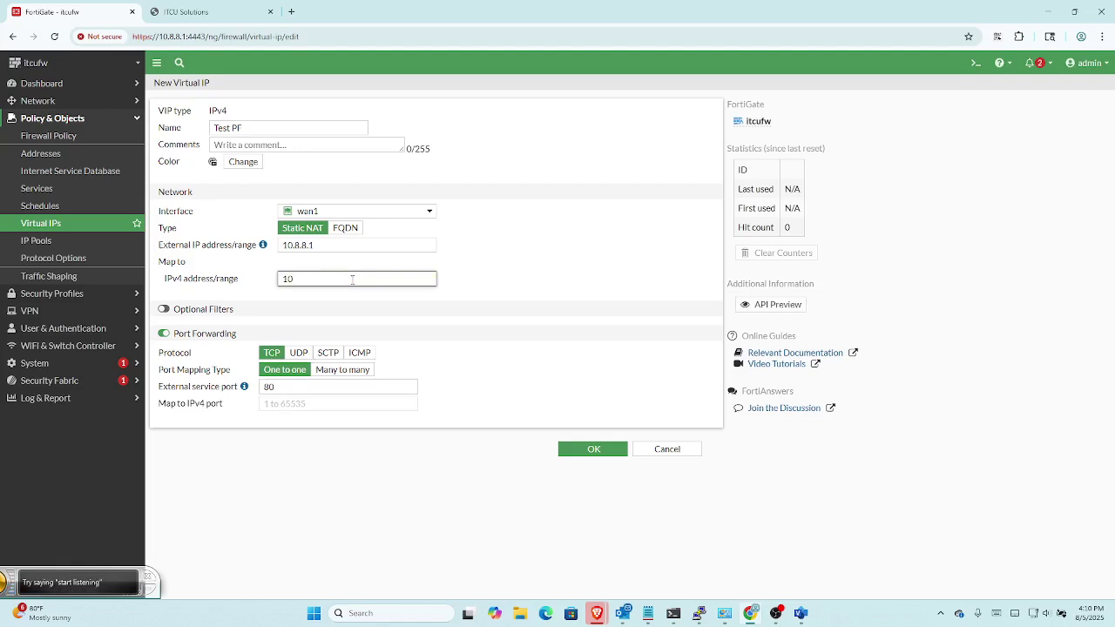
pyautogui.write('.9.9.10')
pyautogui.click(345, 404)
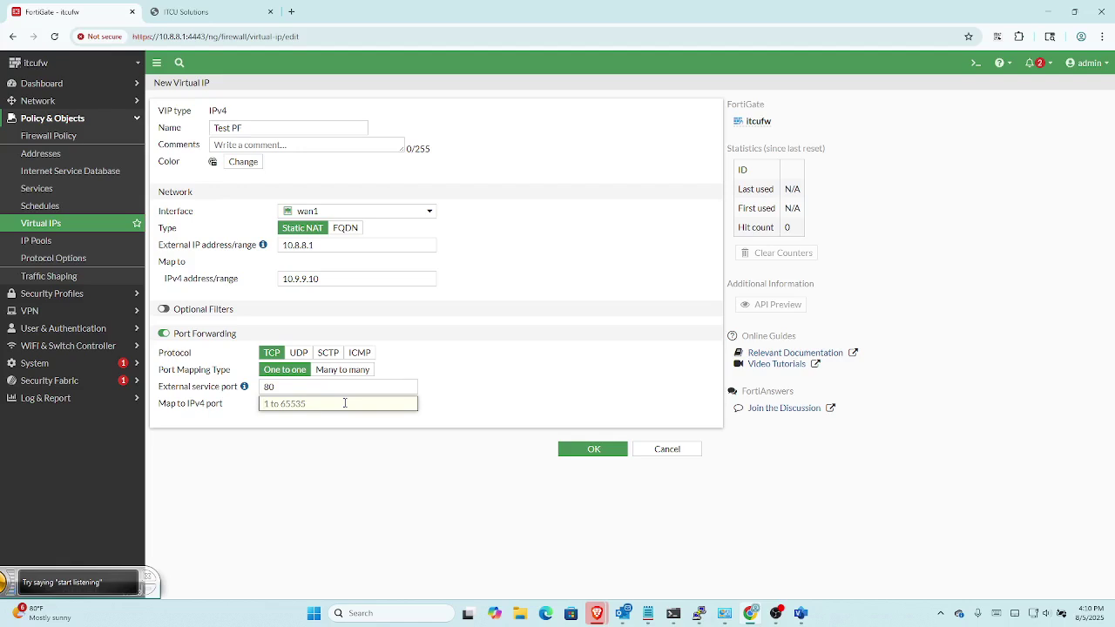
pyautogui.write('80')
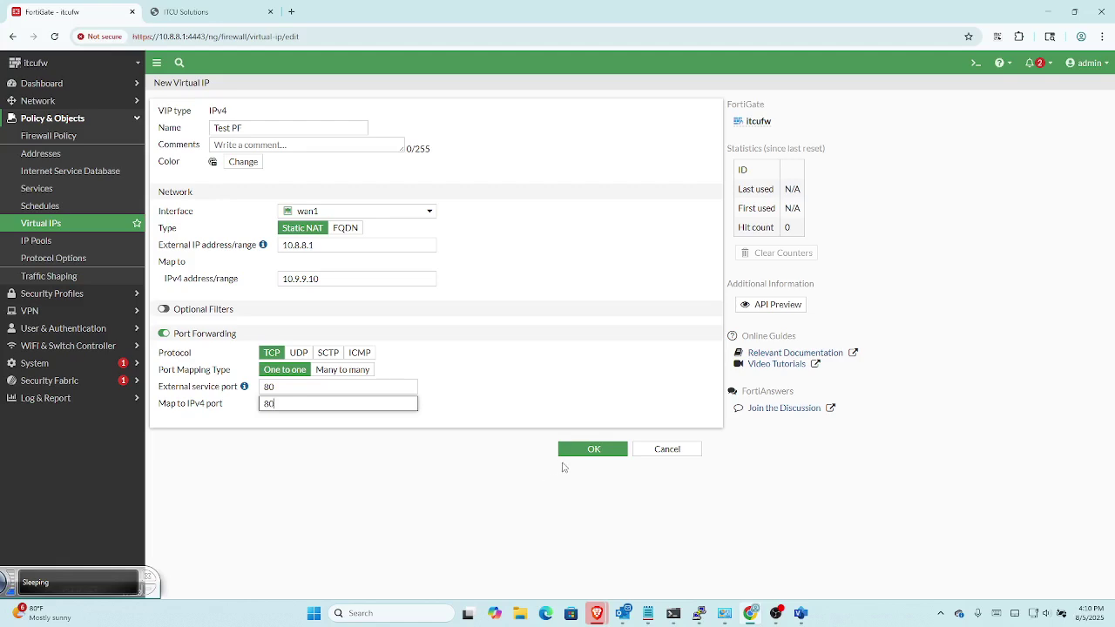
pyautogui.click(591, 450)
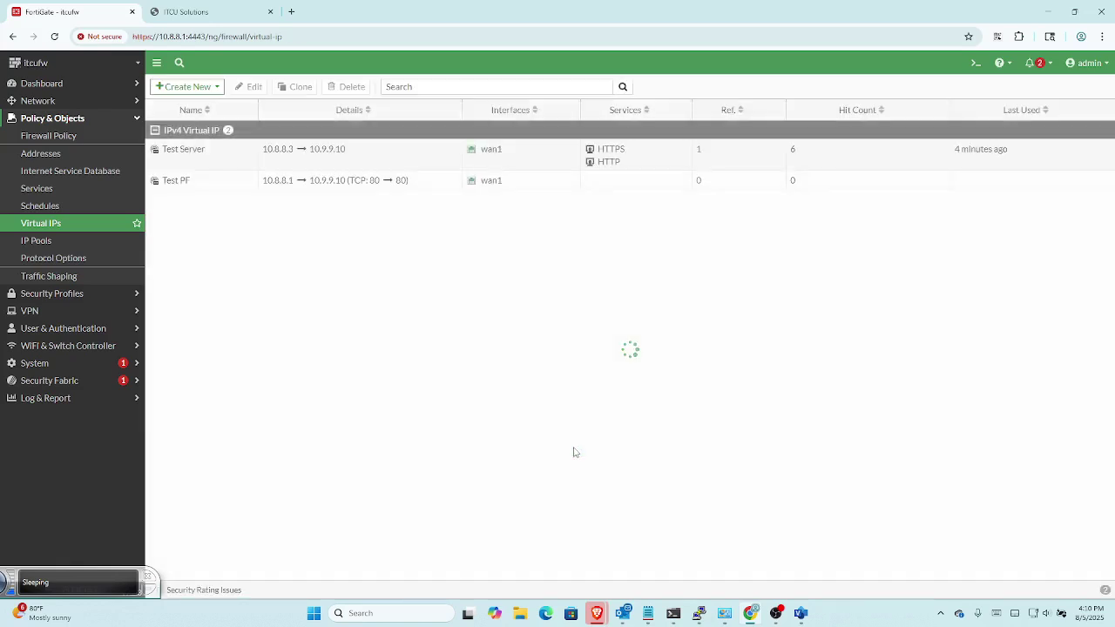
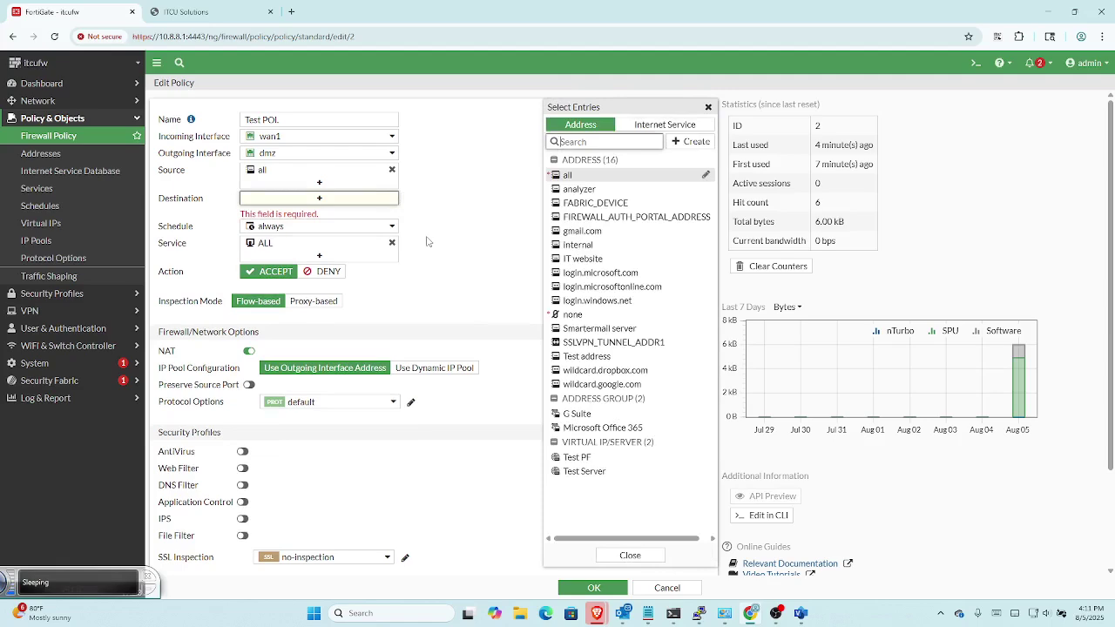
# Step: Set the Test POL firewall policy's destination to Test PF and its service to HTTP, and save the policy
pyautogui.click(568, 458)
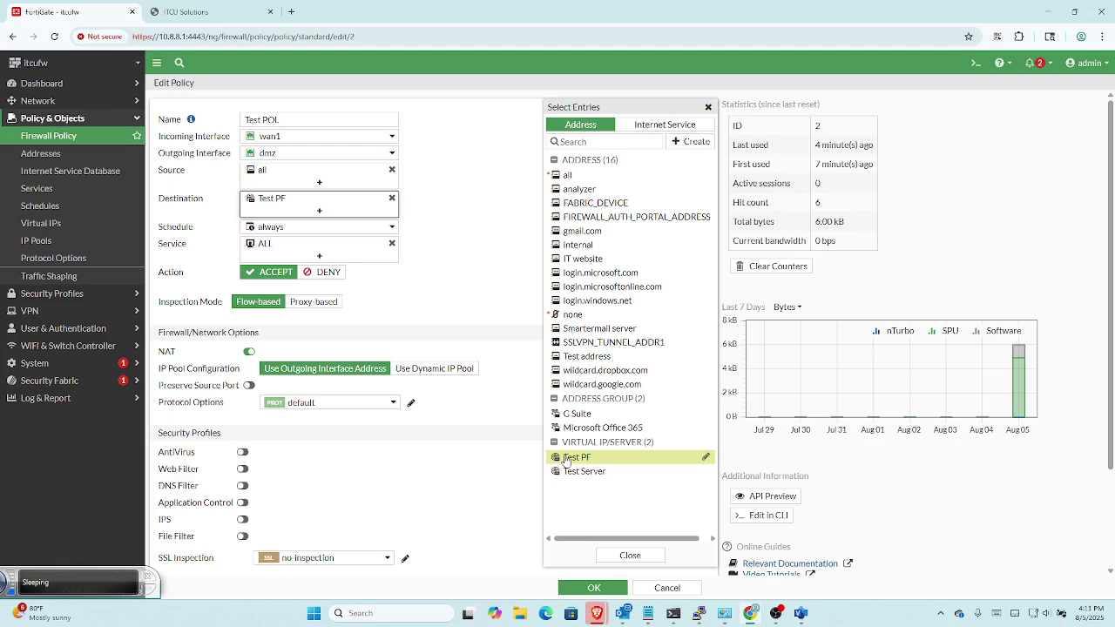
pyautogui.click(633, 555)
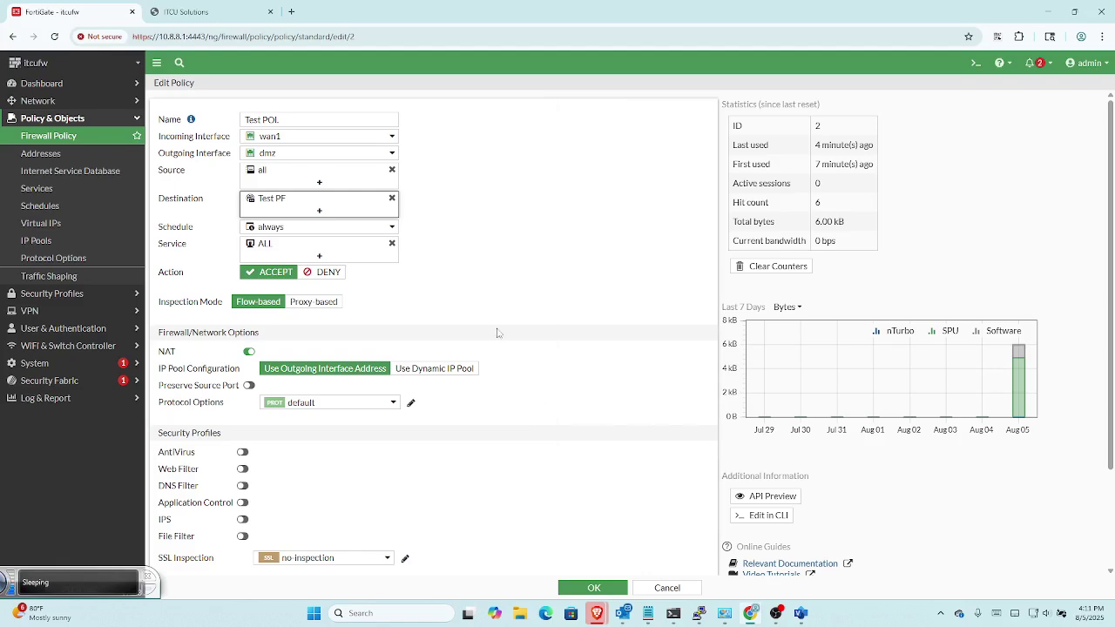
pyautogui.click(320, 257)
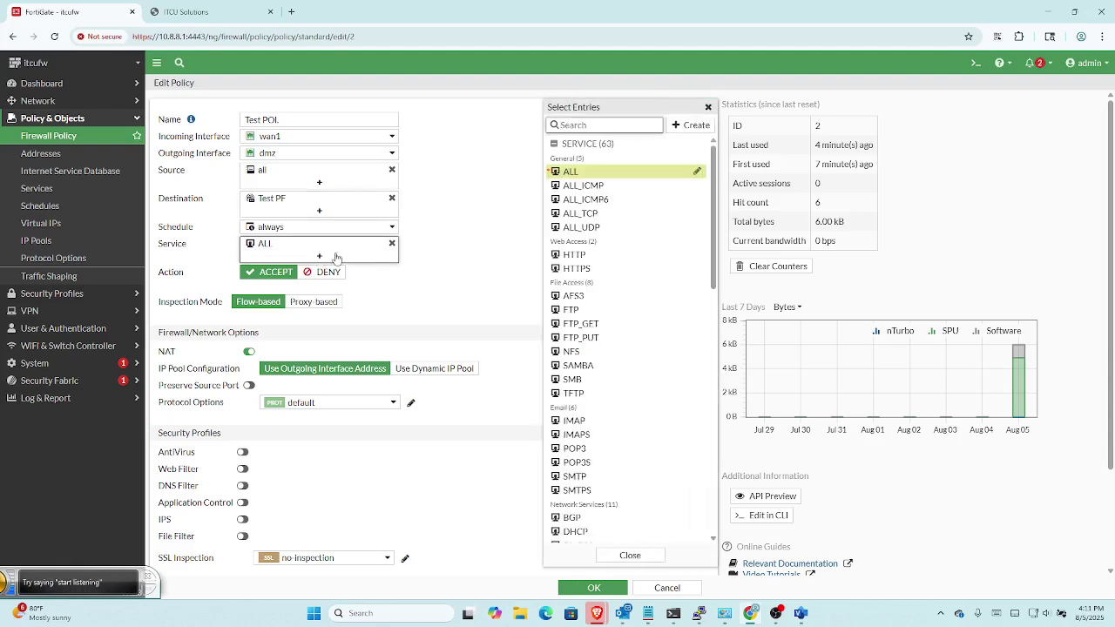
pyautogui.click(572, 260)
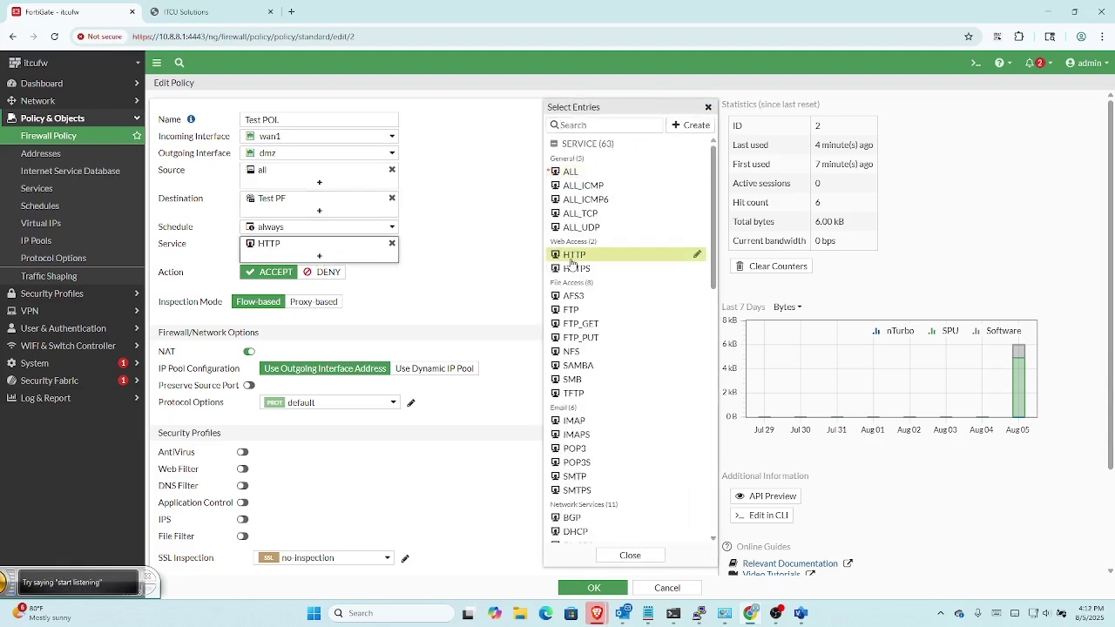
pyautogui.click(489, 272)
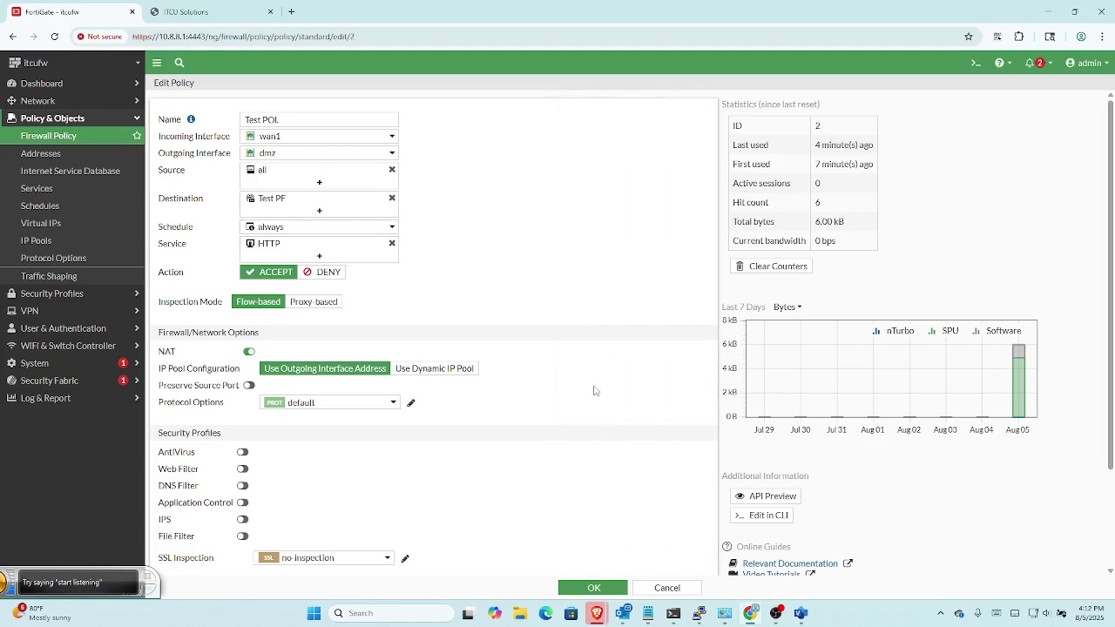
pyautogui.click(596, 587)
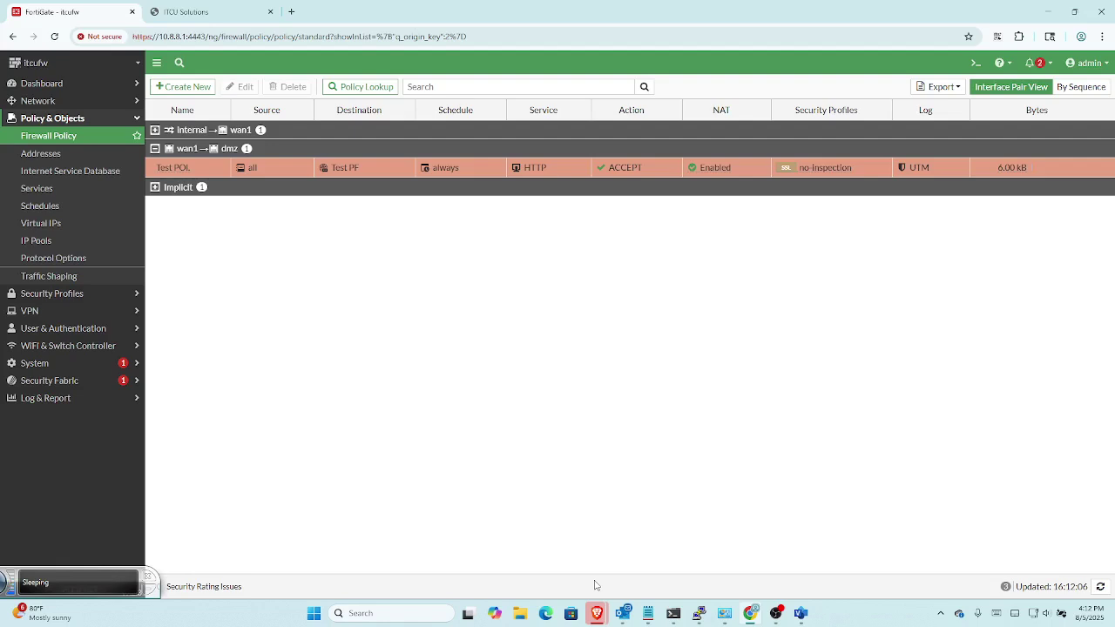
# Step: Switch to Windows PowerShell and ping 10.8.8.1
pyautogui.click(675, 614)
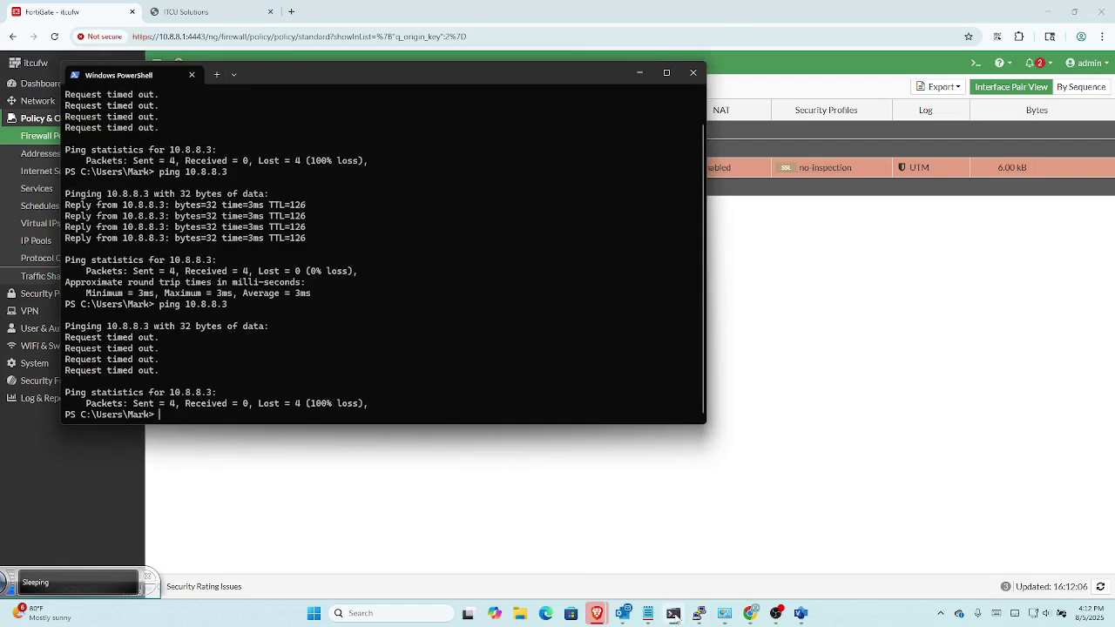
pyautogui.press('Up')
pyautogui.press('Escape')
pyautogui.write('cls')
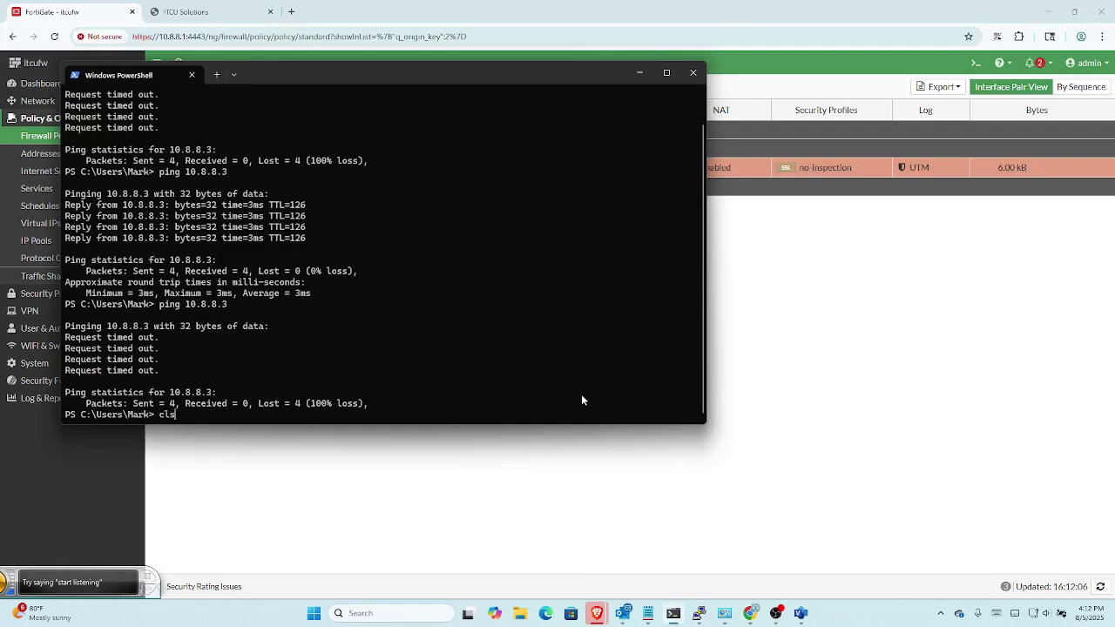
pyautogui.press('Up')
pyautogui.press('BackSpace')
pyautogui.write('10.8.8.1')
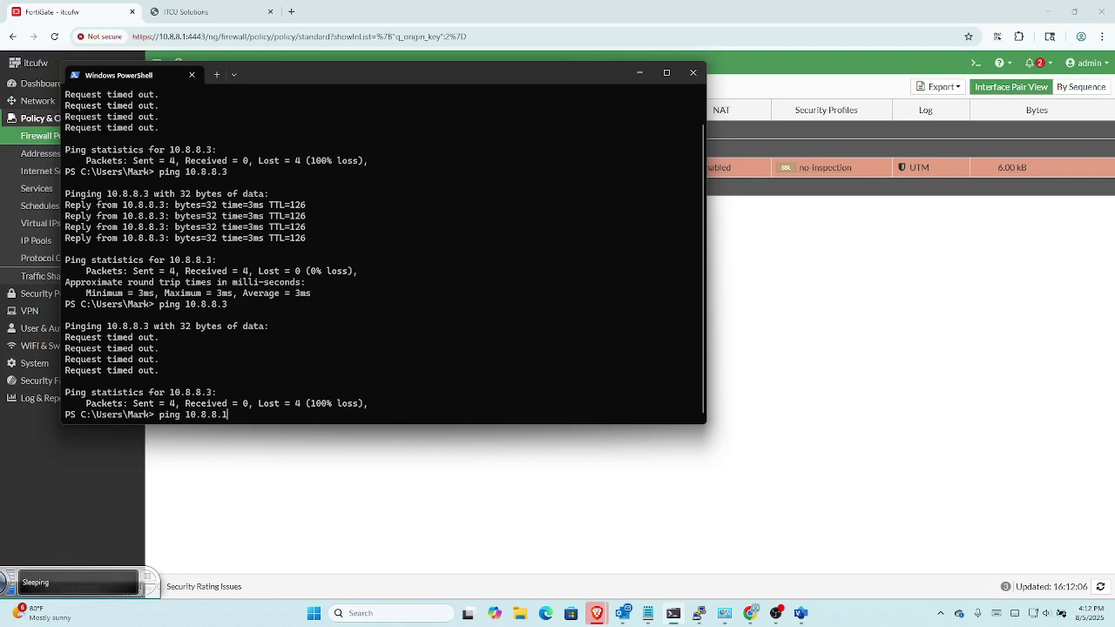
pyautogui.press('Return')
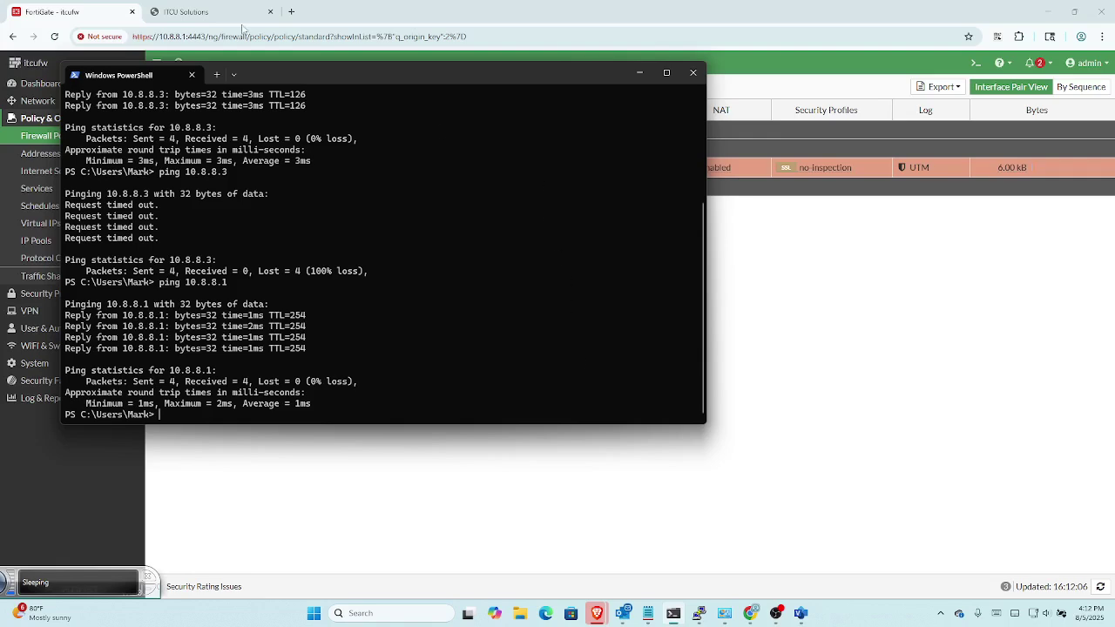
# Step: Return to the ITCU Solutions page in Chrome and load 10.8.8.1 without a port or path to test the port forwarding
pyautogui.click(192, 11)
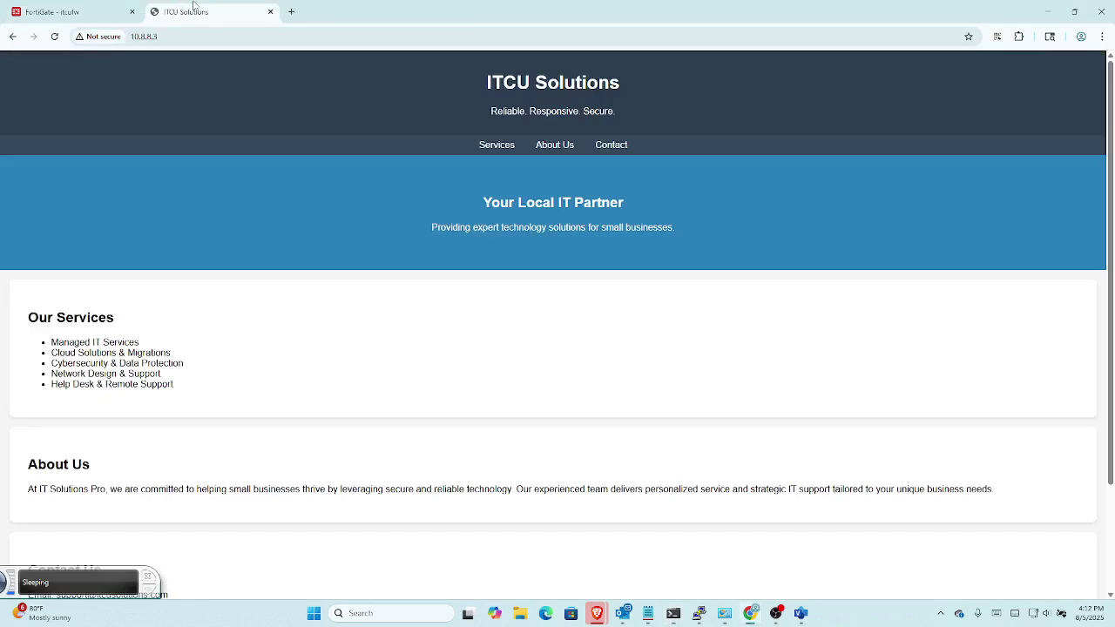
pyautogui.click(192, 38)
pyautogui.click(191, 40)
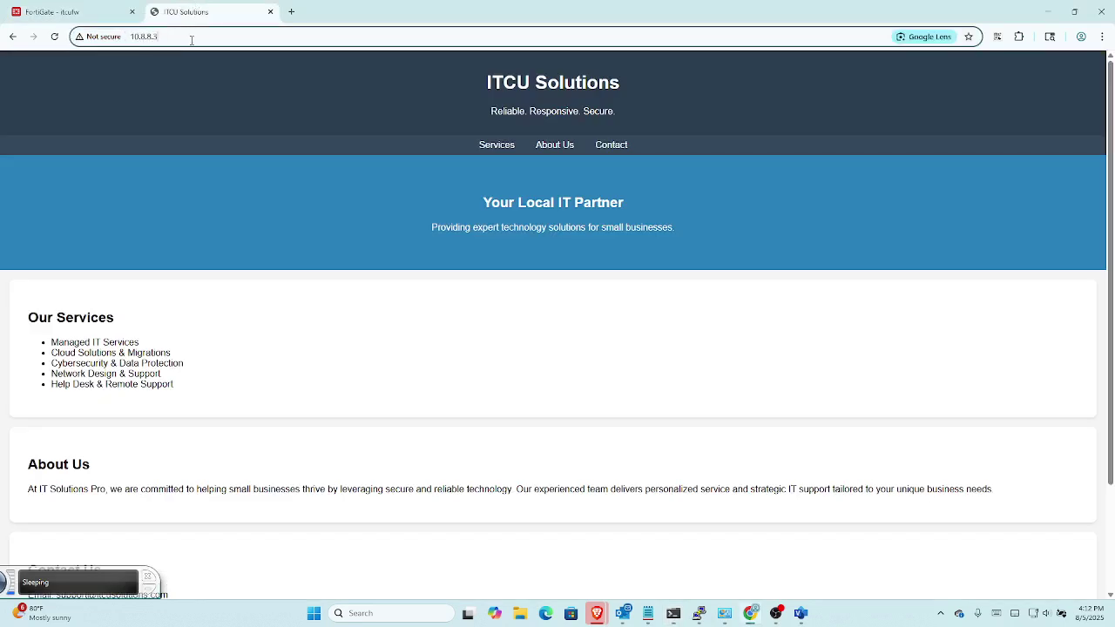
pyautogui.press('BackSpace')
pyautogui.write('1')
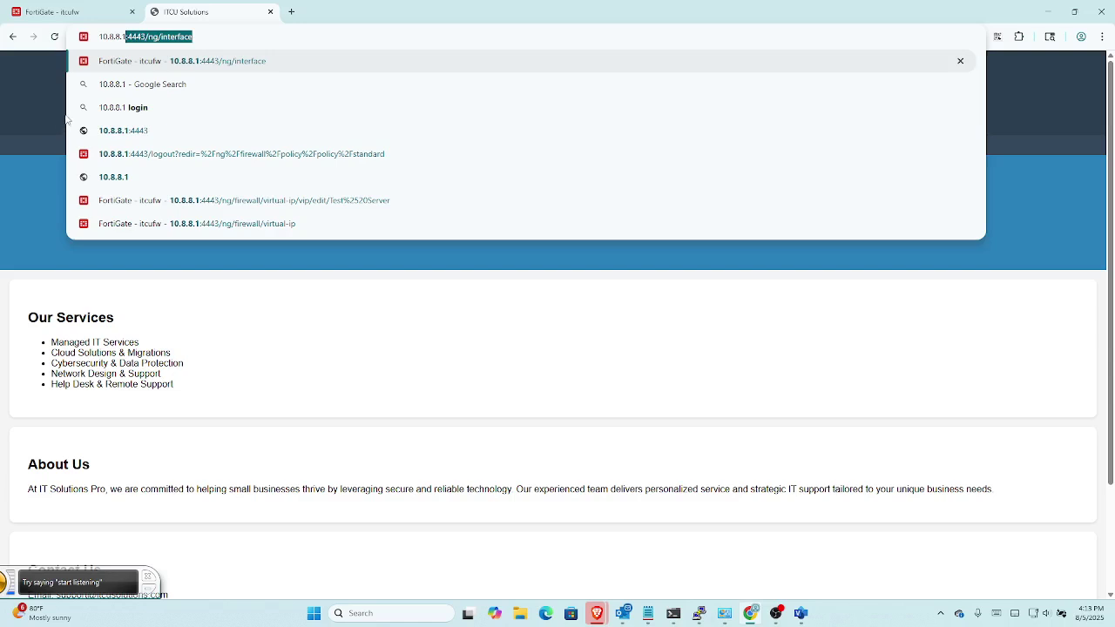
pyautogui.click(199, 31)
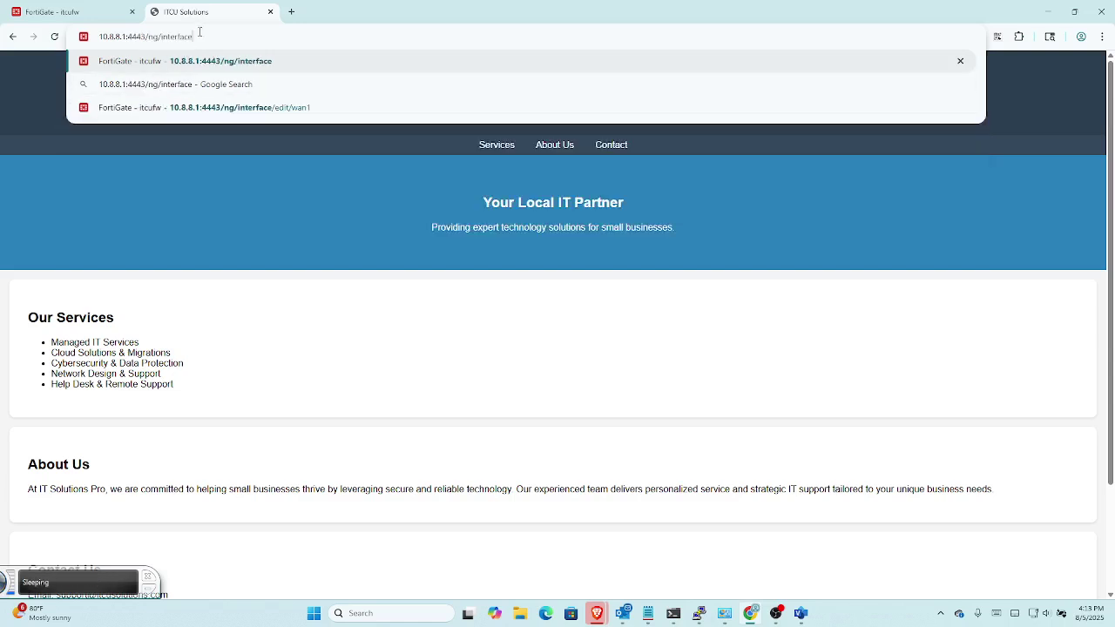
pyautogui.press('BackSpace')
pyautogui.press('BackSpace')
pyautogui.press('BackSpace')
pyautogui.press('BackSpace')
pyautogui.press('BackSpace')
pyautogui.press('BackSpace')
pyautogui.press('BackSpace')
pyautogui.press('BackSpace')
pyautogui.press('BackSpace')
pyautogui.press('BackSpace')
pyautogui.press('BackSpace')
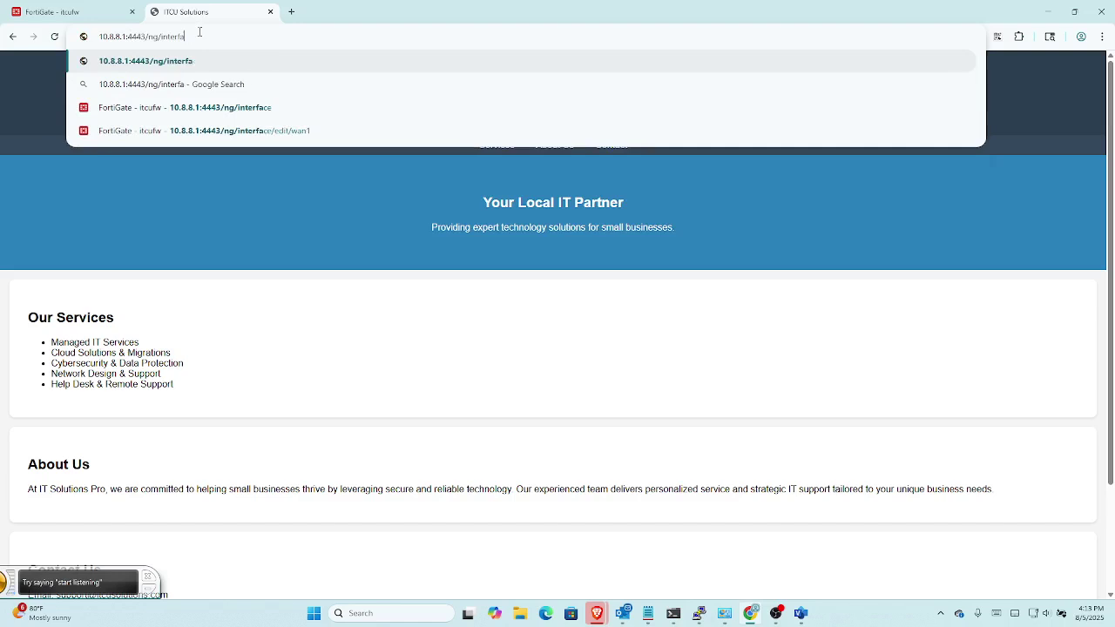
pyautogui.press('BackSpace')
pyautogui.press('BackSpace')
pyautogui.press('BackSpace')
pyautogui.press('BackSpace')
pyautogui.press('BackSpace')
pyautogui.press('BackSpace')
pyautogui.press('BackSpace')
pyautogui.press('BackSpace')
pyautogui.press('BackSpace')
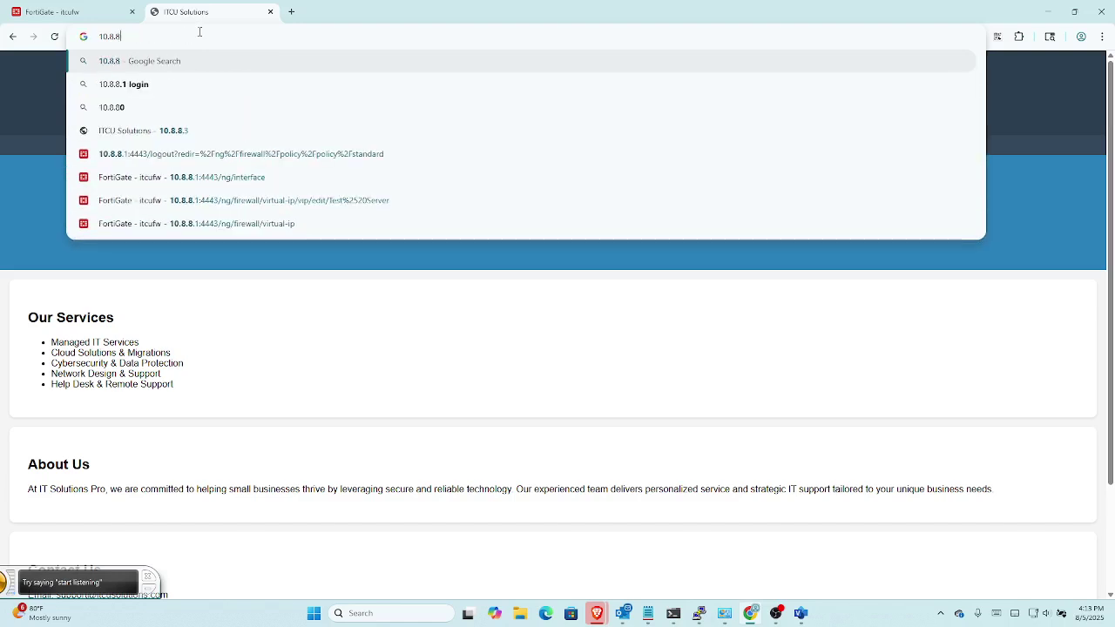
pyautogui.write('.1:4443/ng/interface')
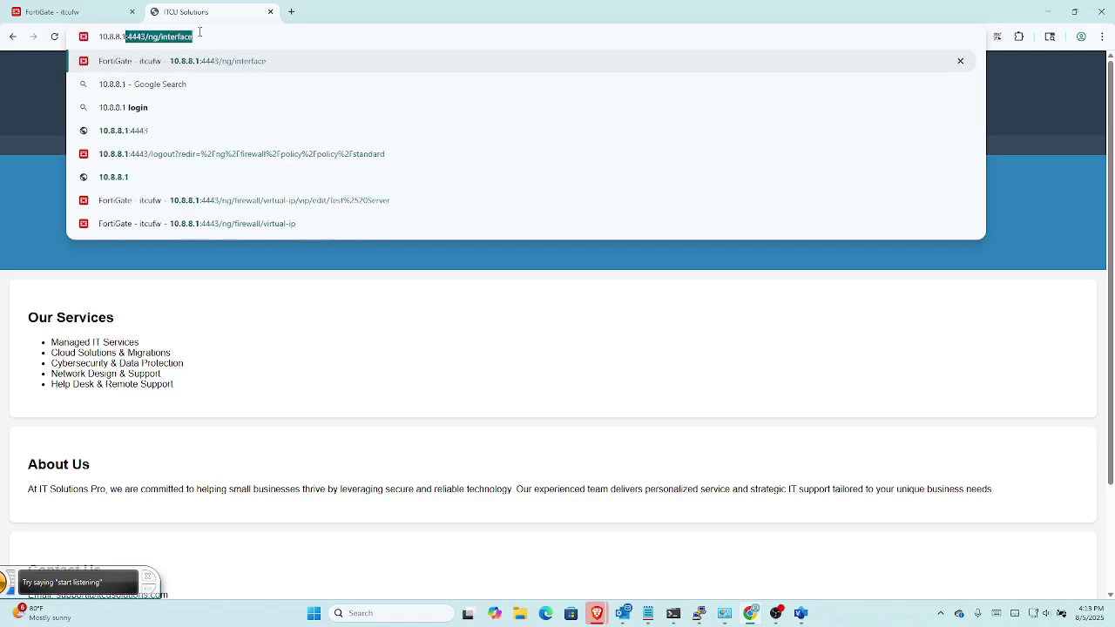
pyautogui.press('Right')
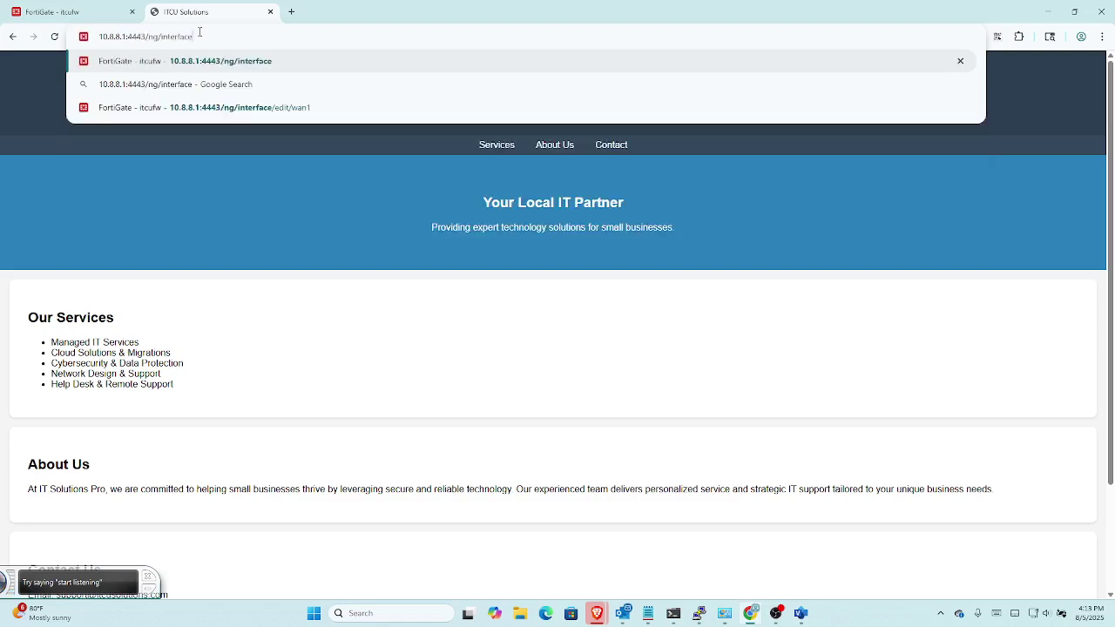
pyautogui.press('BackSpace')
pyautogui.press('BackSpace')
pyautogui.press('BackSpace')
pyautogui.press('BackSpace')
pyautogui.press('BackSpace')
pyautogui.press('BackSpace')
pyautogui.press('BackSpace')
pyautogui.press('BackSpace')
pyautogui.press('BackSpace')
pyautogui.press('BackSpace')
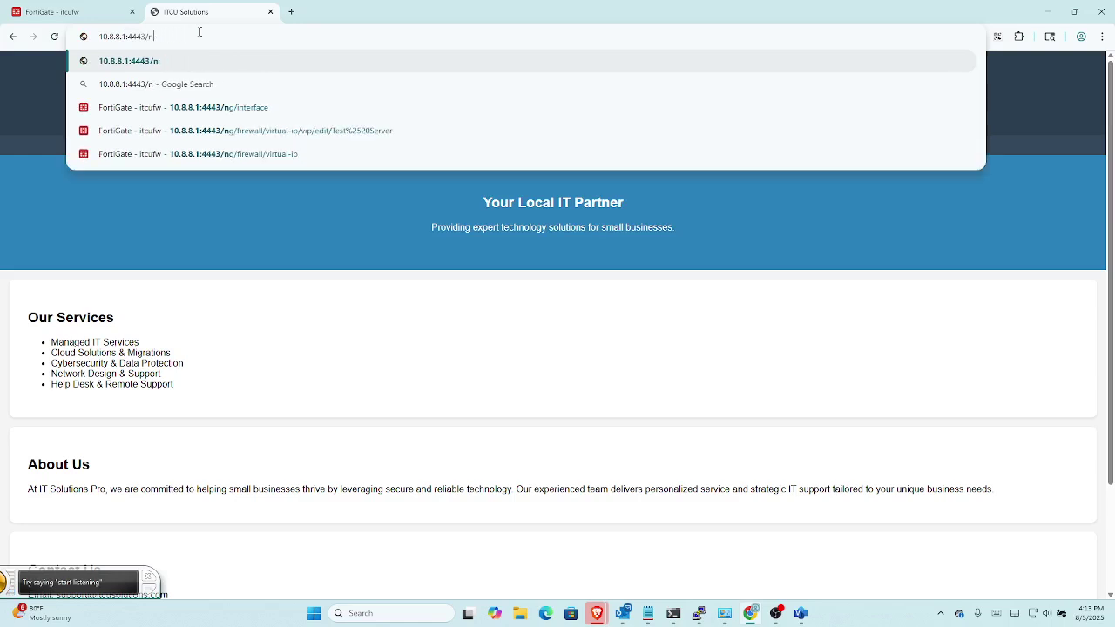
pyautogui.press('BackSpace')
pyautogui.press('BackSpace')
pyautogui.press('BackSpace')
pyautogui.press('BackSpace')
pyautogui.press('BackSpace')
pyautogui.press('BackSpace')
pyautogui.press('BackSpace')
pyautogui.press('BackSpace')
pyautogui.press('BackSpace')
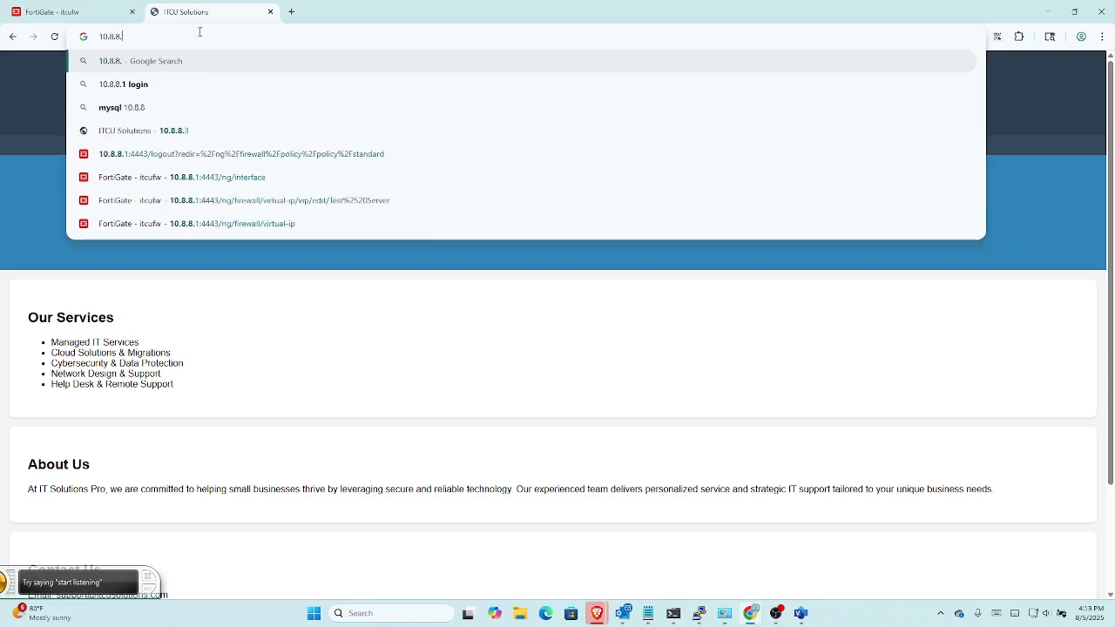
pyautogui.write('1')
pyautogui.press('BackSpace')
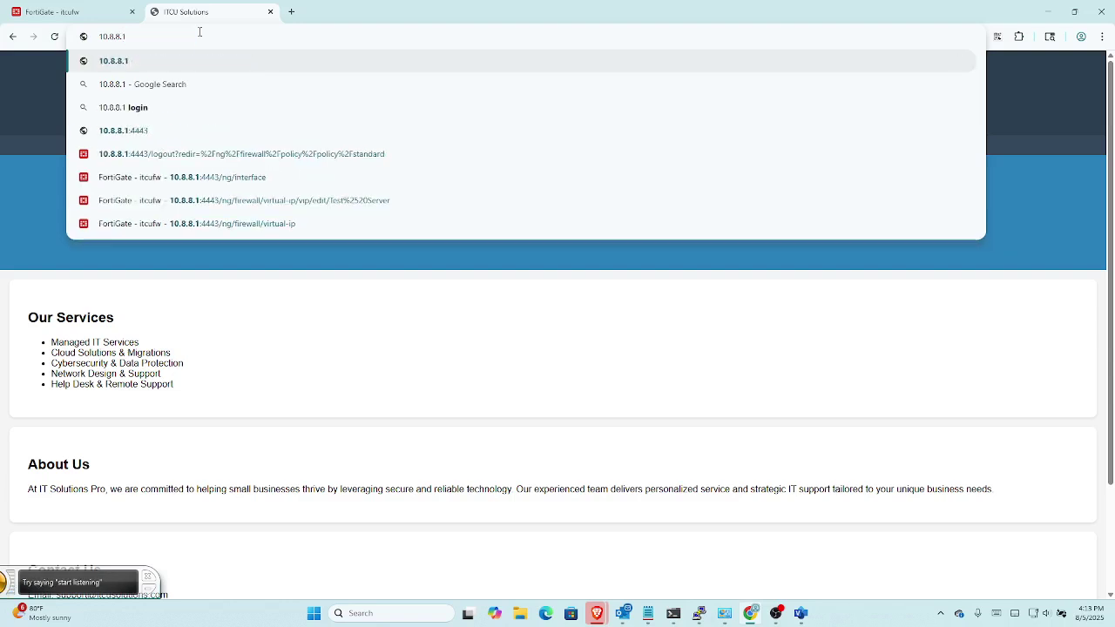
pyautogui.press('Return')
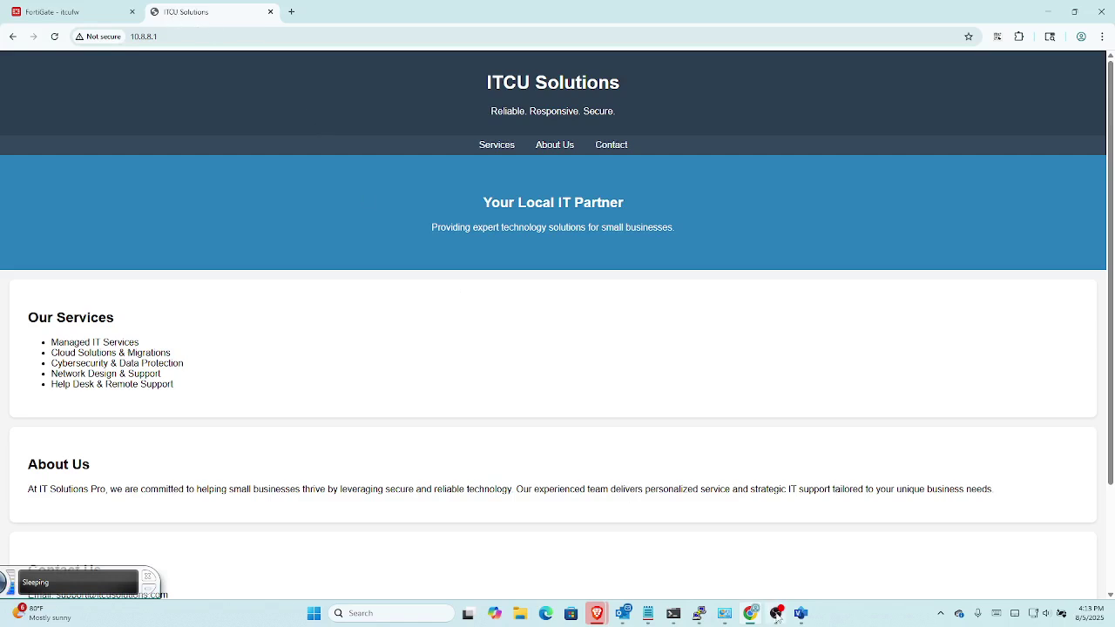
# Step: Review the network diagram in Visio, and return to Chrome to view FortiGate's list of virtual IPs
pyautogui.click(800, 613)
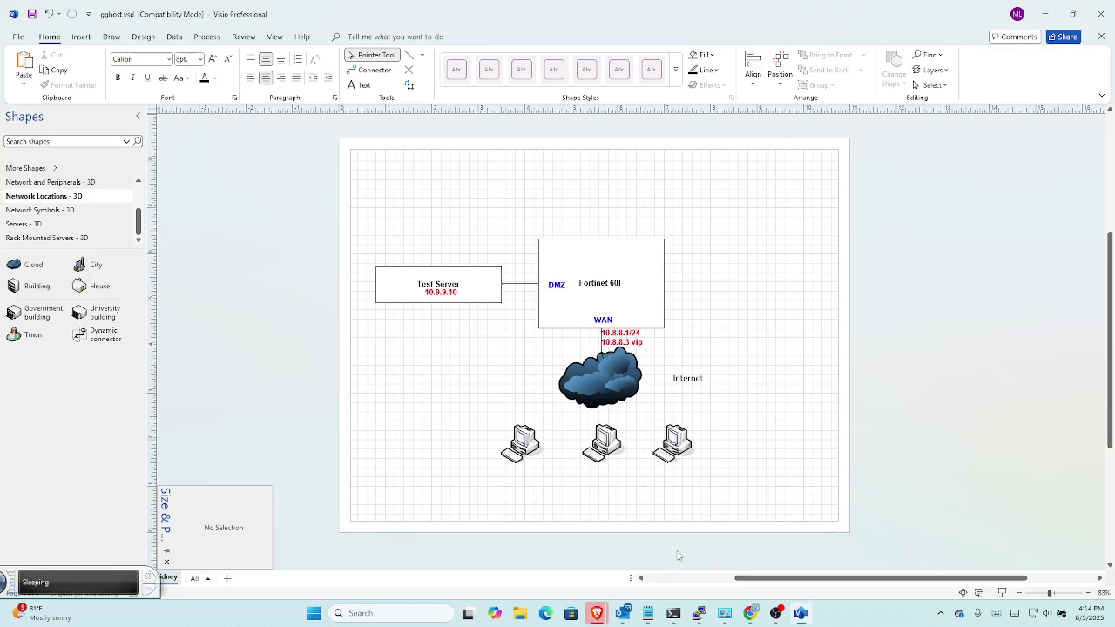
pyautogui.click(754, 614)
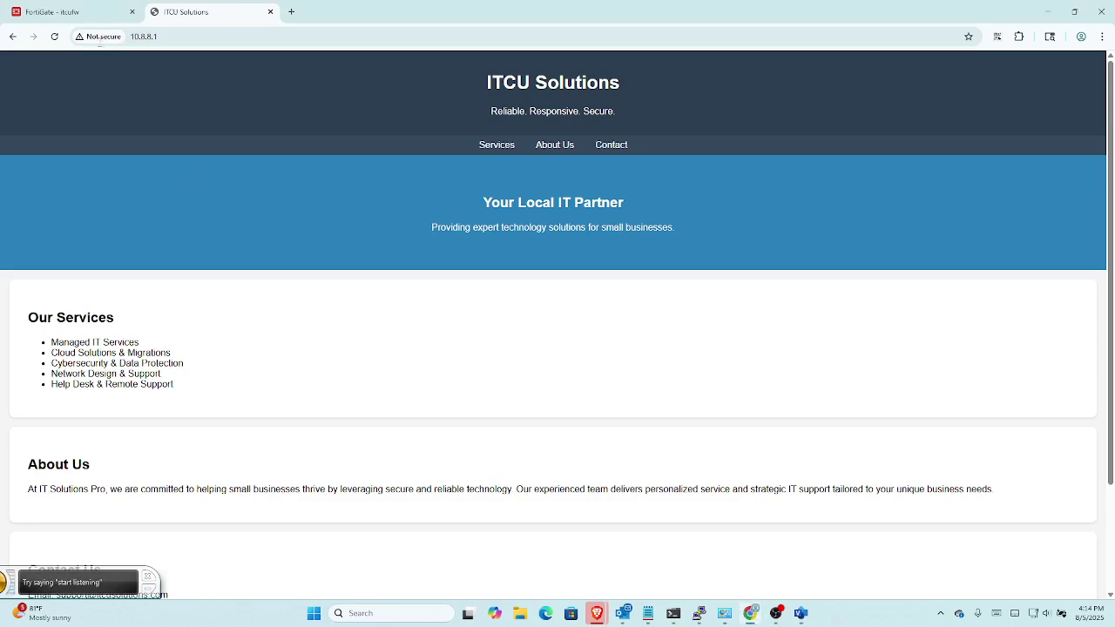
pyautogui.click(87, 11)
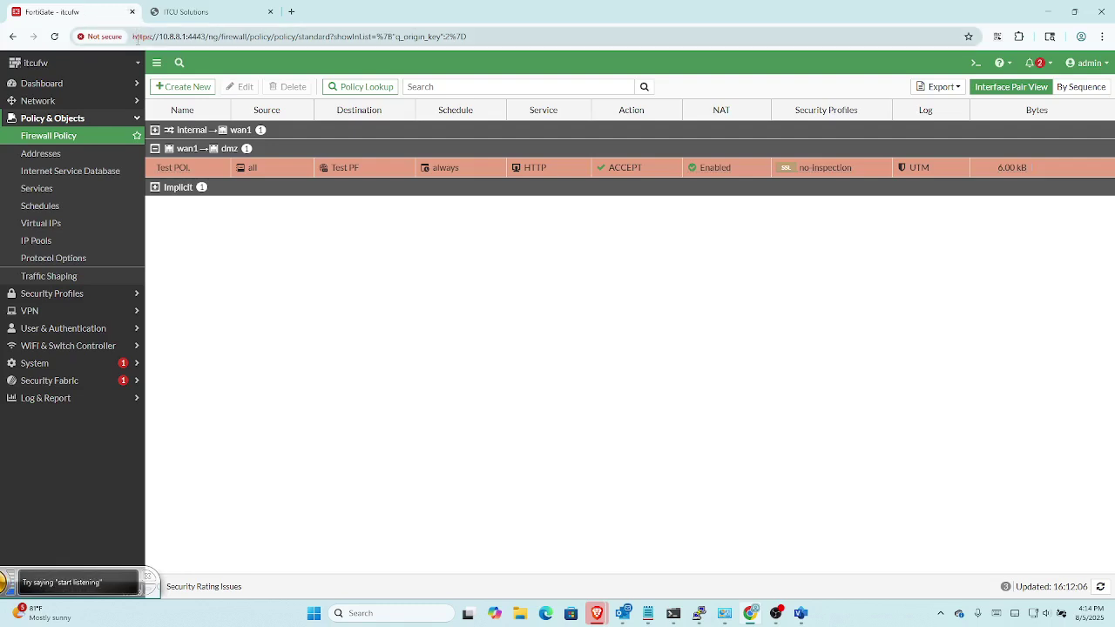
pyautogui.click(89, 227)
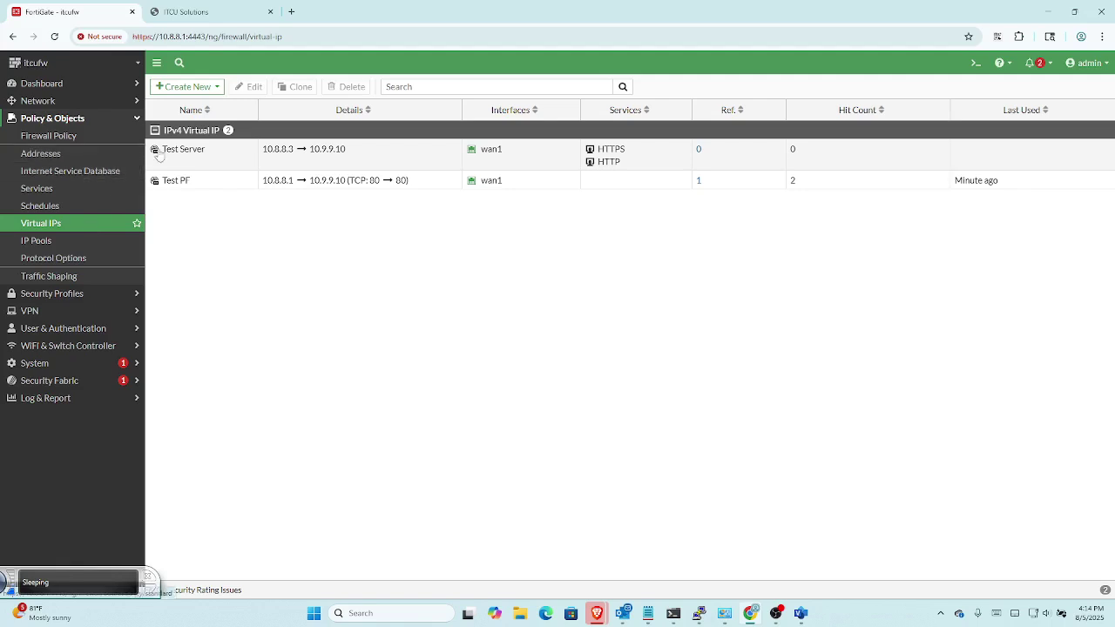
# Step: Open the Test PF virtual IP for editing and set its port mapping type to Many to many
pyautogui.moveTo(184, 184)
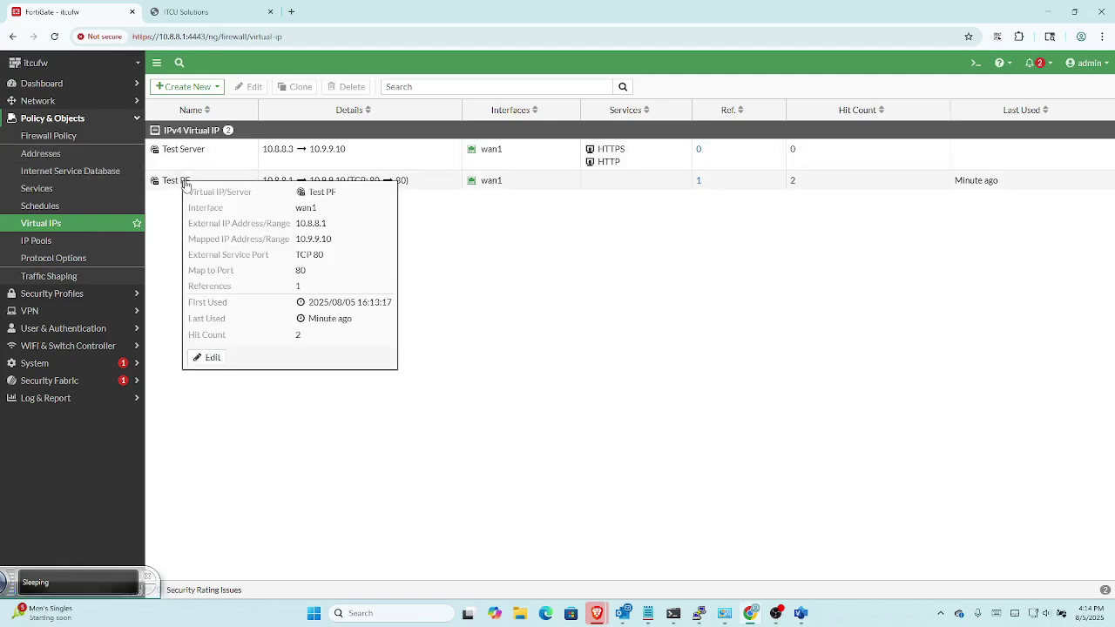
pyautogui.click(225, 181)
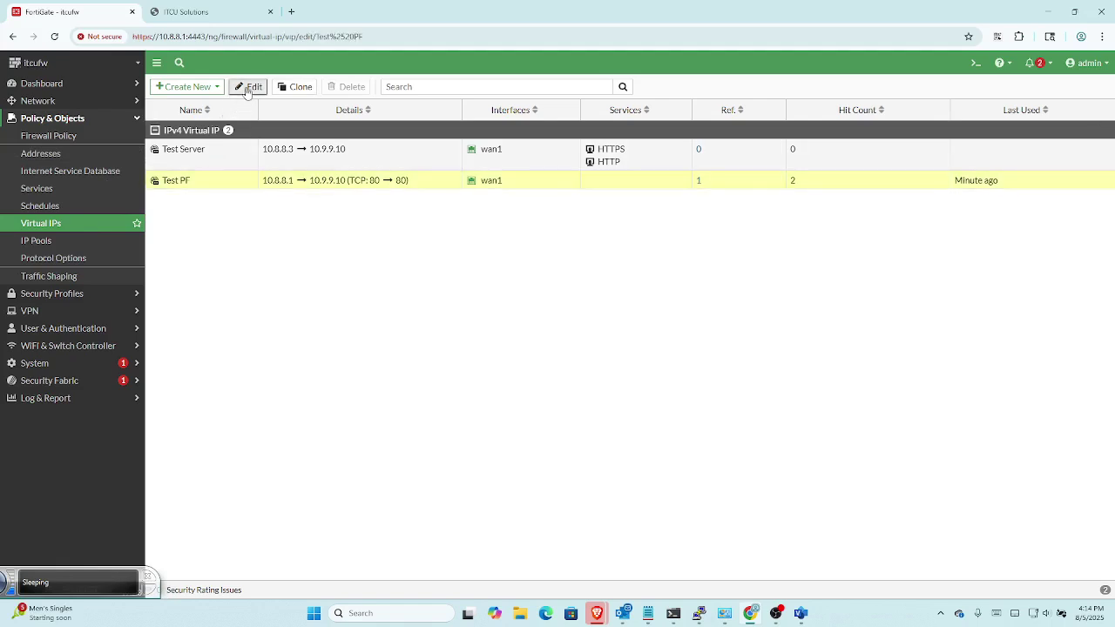
pyautogui.click(249, 87)
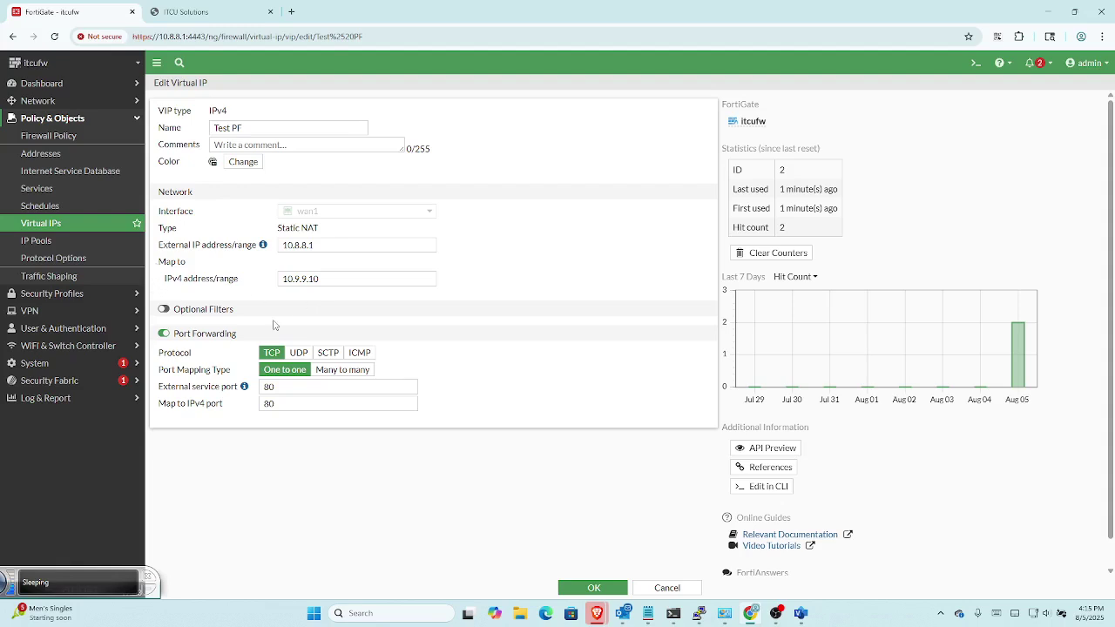
pyautogui.click(342, 371)
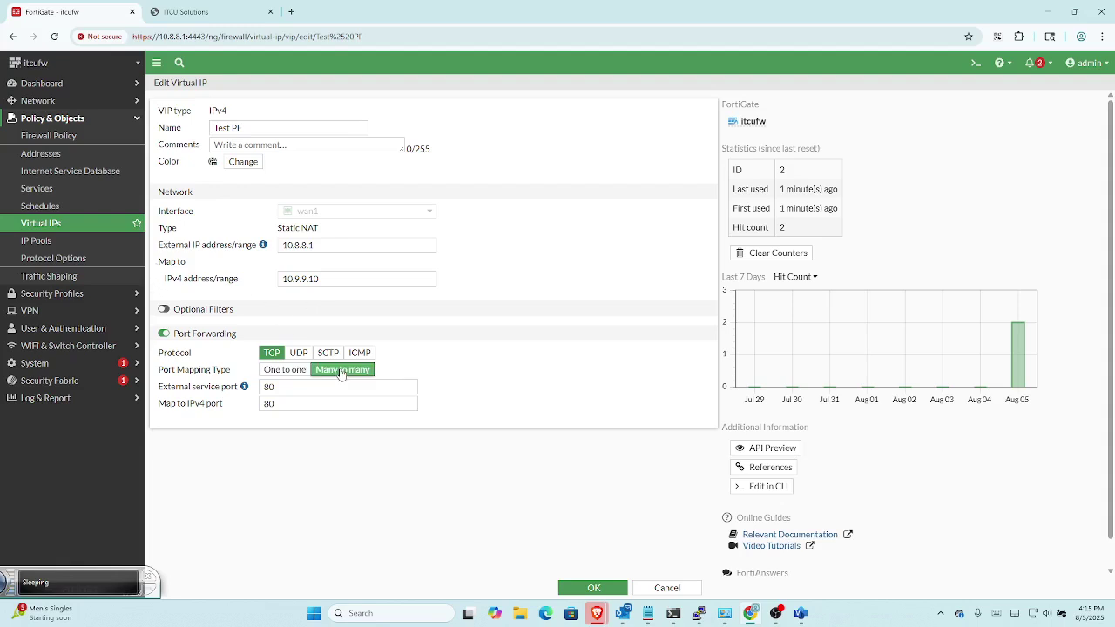